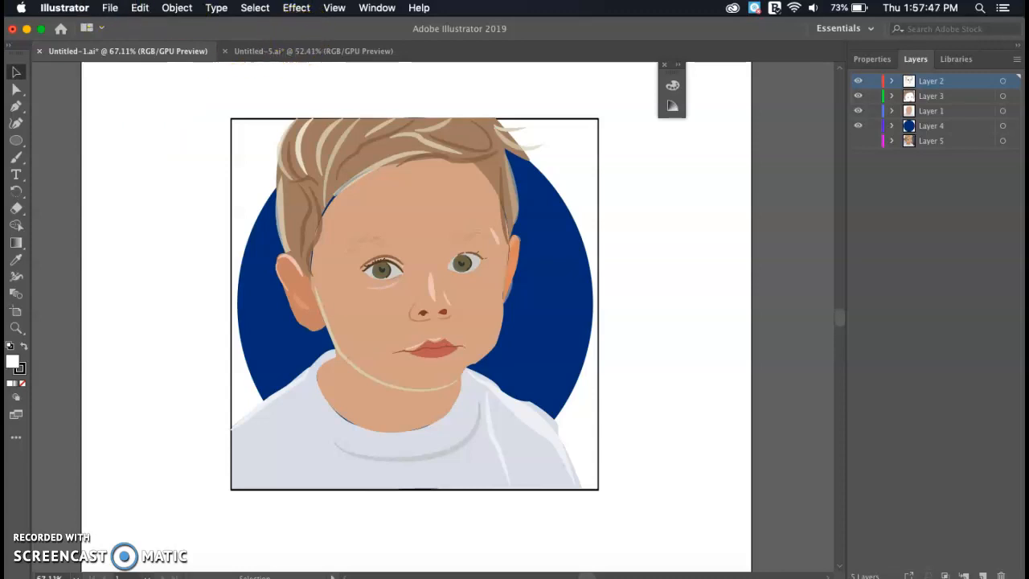
# - Open the New Document dialog from the File menu
pyautogui.click(110, 9)
pyautogui.click(121, 27)
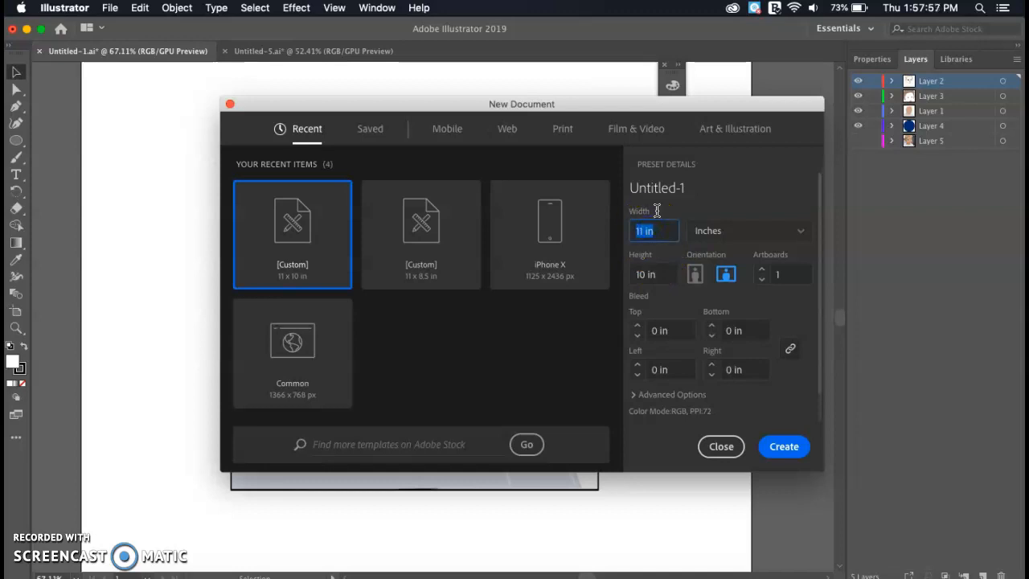
# - Create a 10 × 10 in portrait document and place asdf.jpg filling the artboard
pyautogui.click(733, 188)
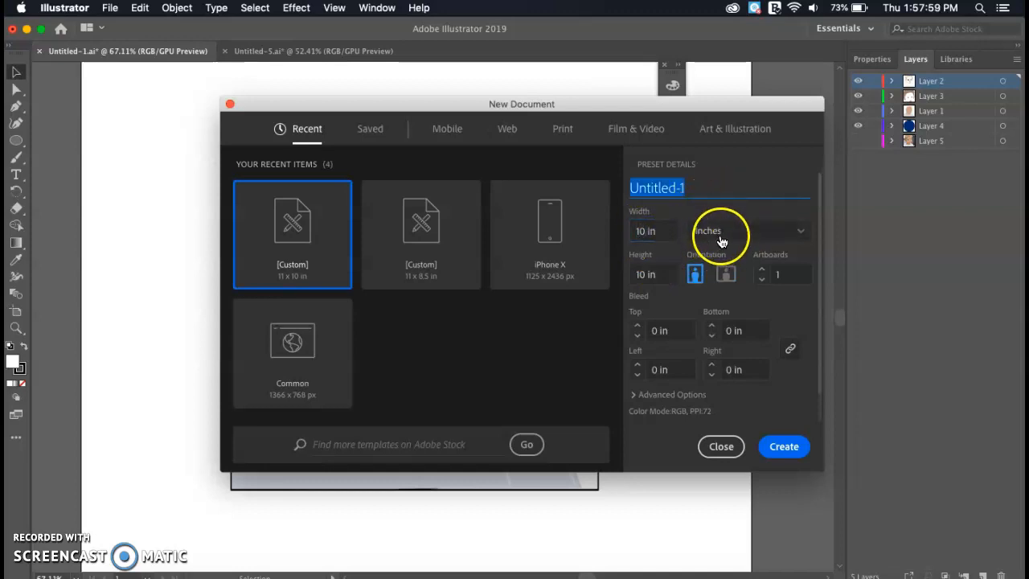
pyautogui.click(781, 445)
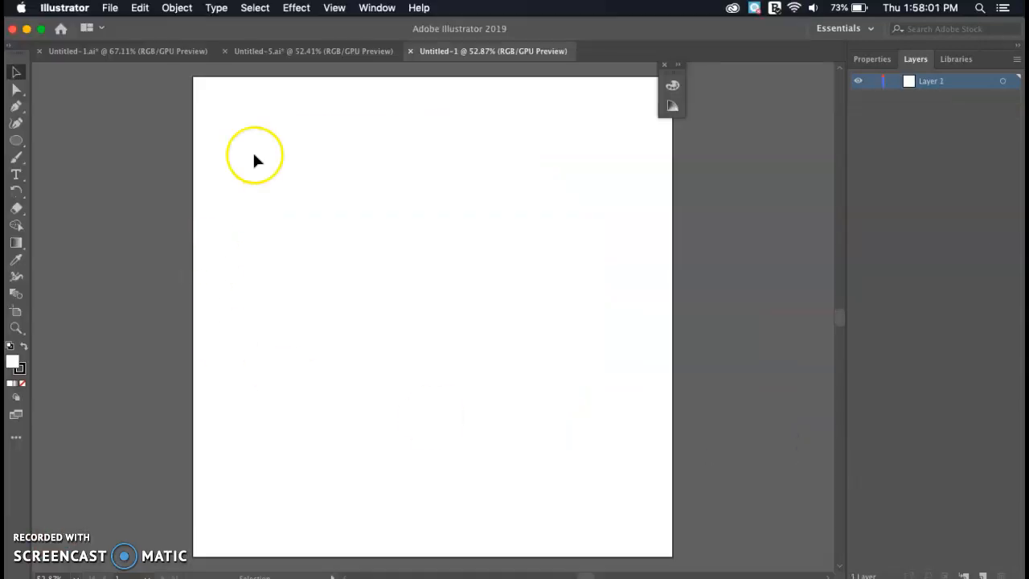
pyautogui.click(109, 9)
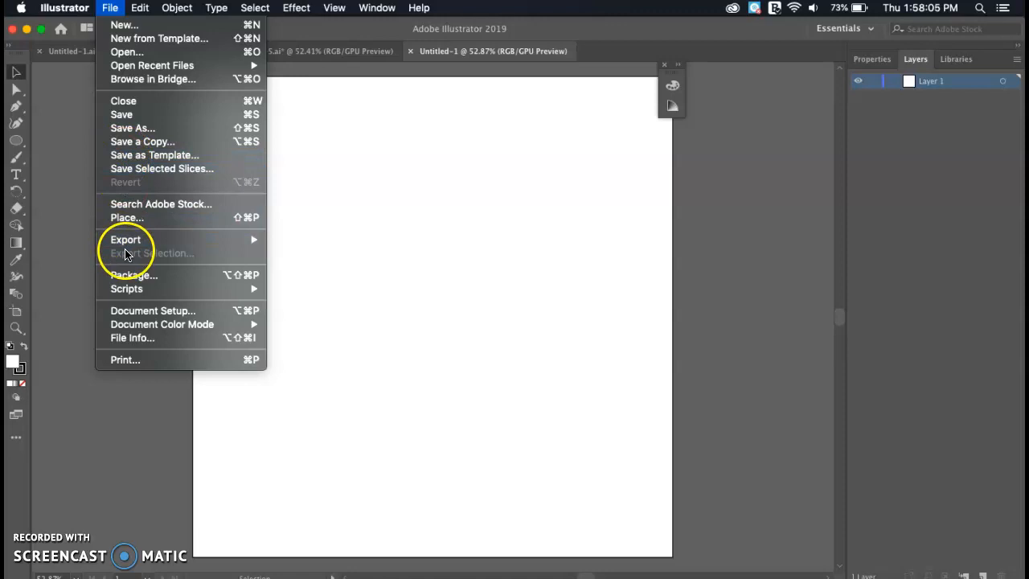
pyautogui.click(128, 220)
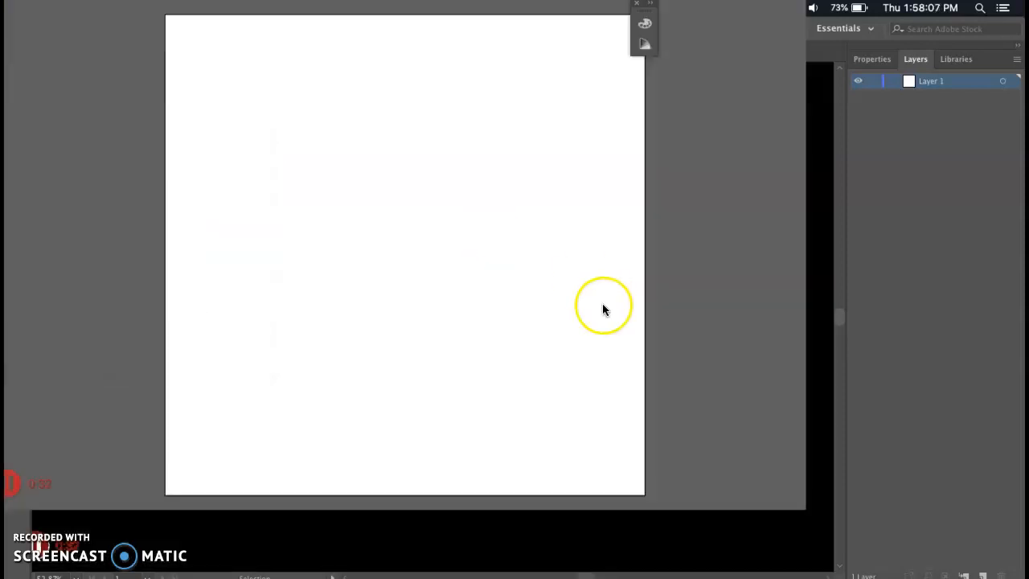
pyautogui.click(665, 145)
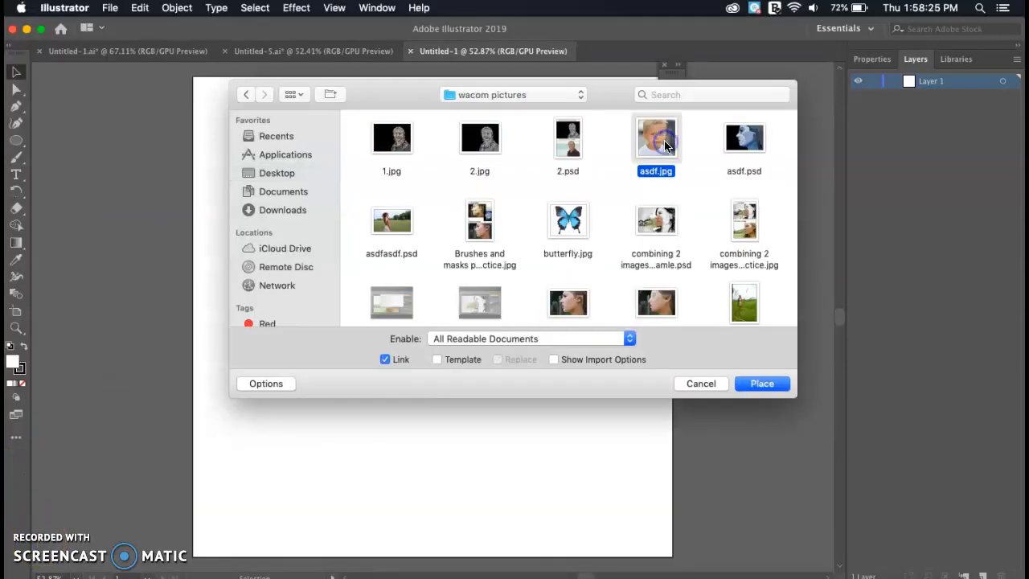
pyautogui.doubleClick(665, 144)
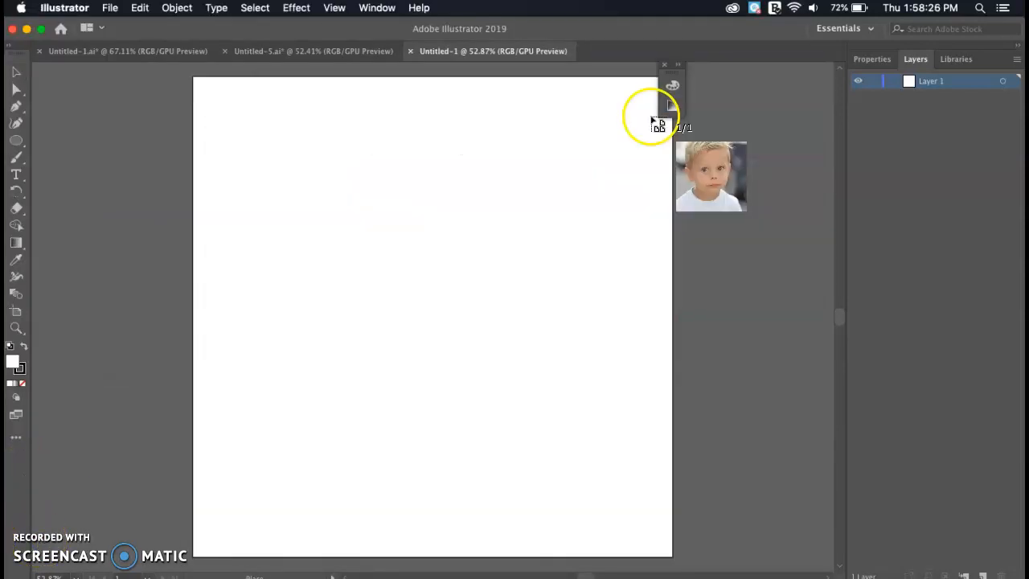
pyautogui.moveTo(197, 84); pyautogui.dragTo(658, 542)
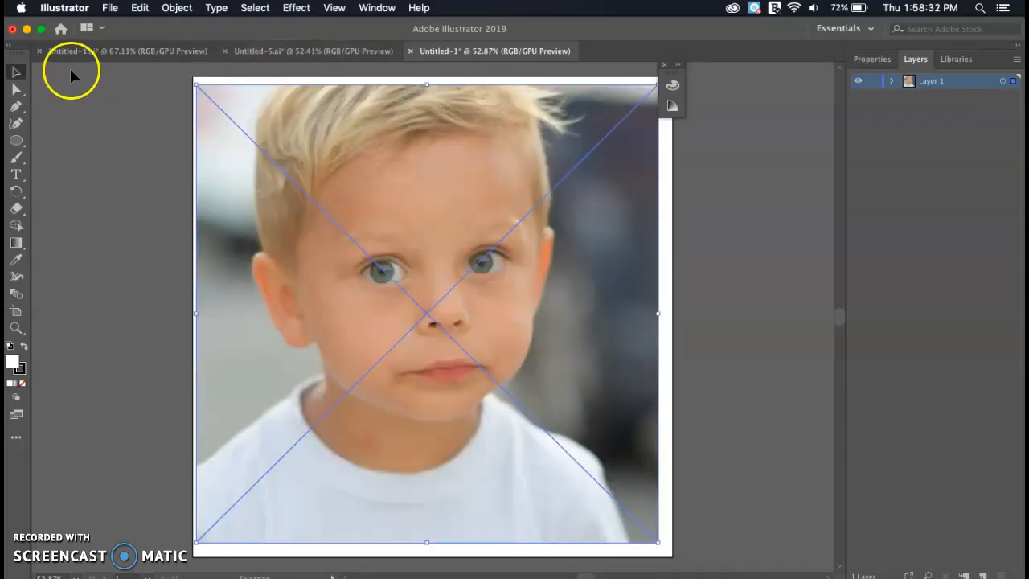
# - Nudge the placed photo into position on the artboard and deselect it
pyautogui.moveTo(385, 186); pyautogui.dragTo(404, 189)
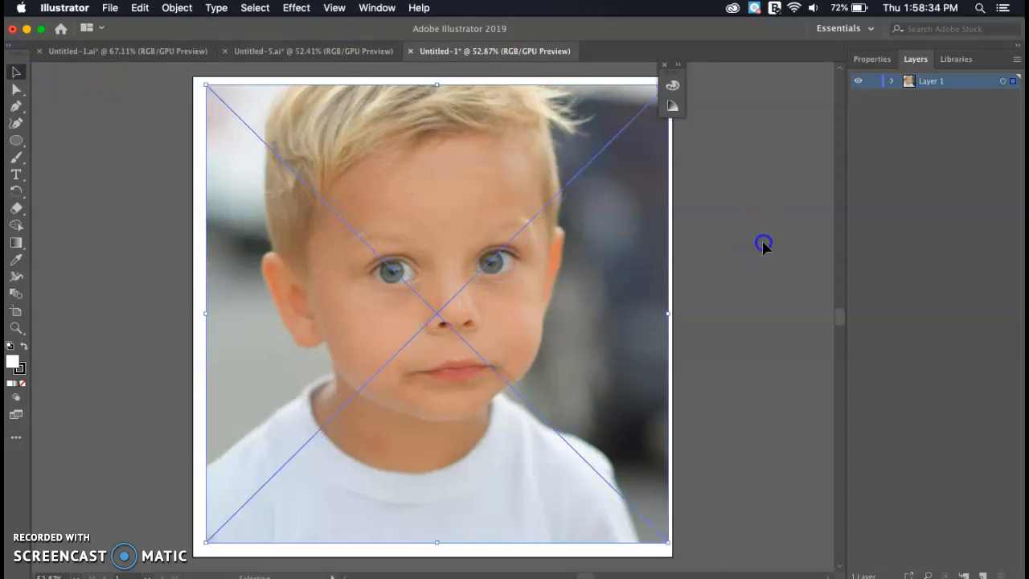
pyautogui.moveTo(602, 278); pyautogui.dragTo(601, 280)
pyautogui.click(770, 243)
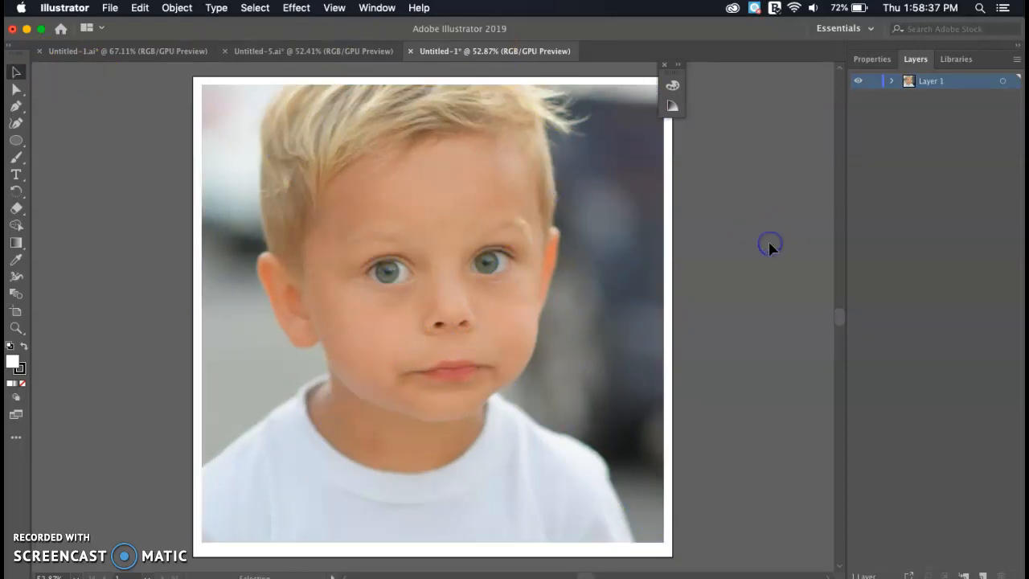
# - Add a new layer above the photo and name it Background
pyautogui.click(982, 575)
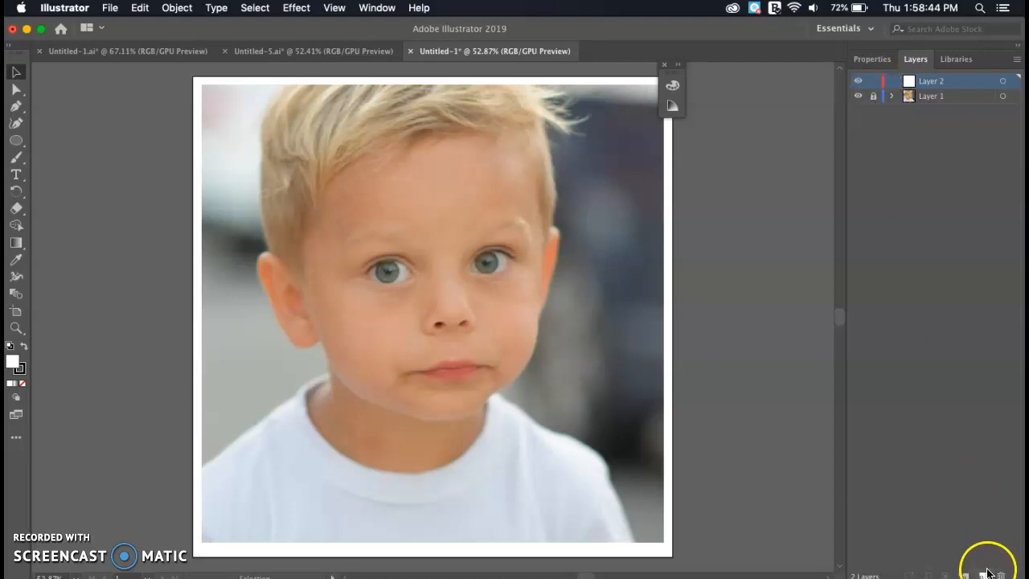
pyautogui.doubleClick(927, 82)
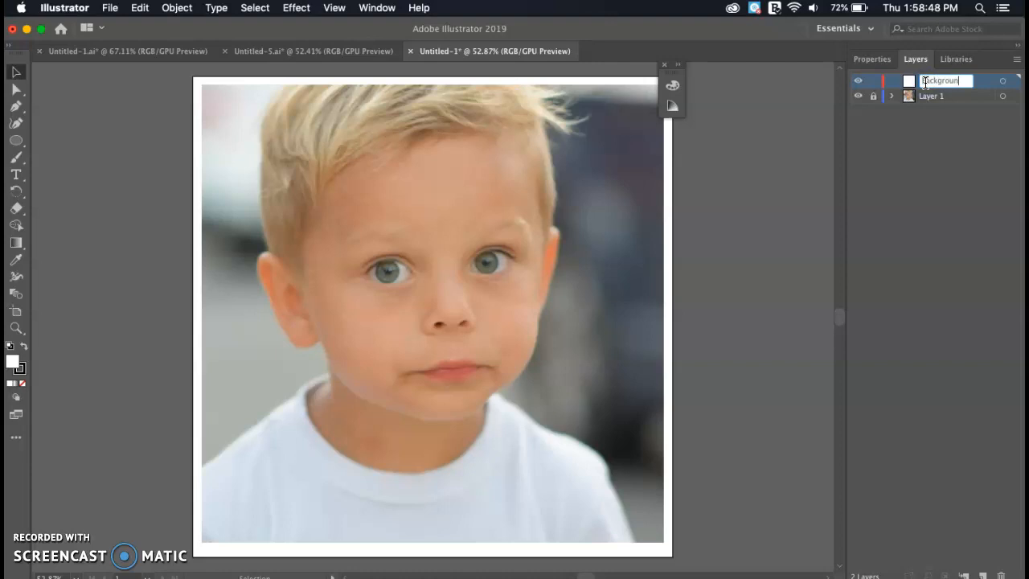
pyautogui.press('Return')
# - In the finished portrait, hide the fill, circle, hair and line-art layers one by one
pyautogui.click(157, 51)
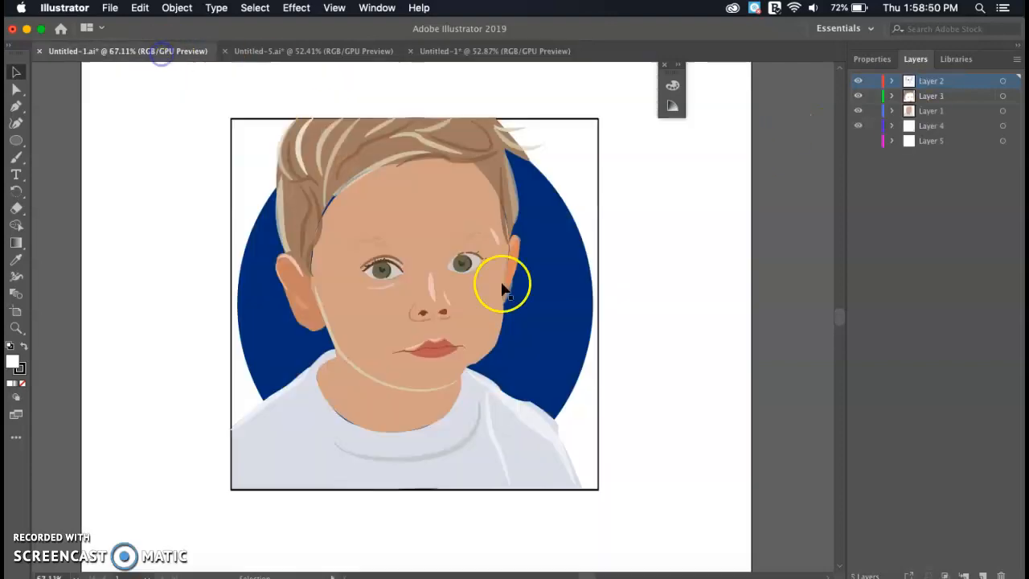
pyautogui.click(858, 112)
pyautogui.click(857, 126)
pyautogui.click(858, 97)
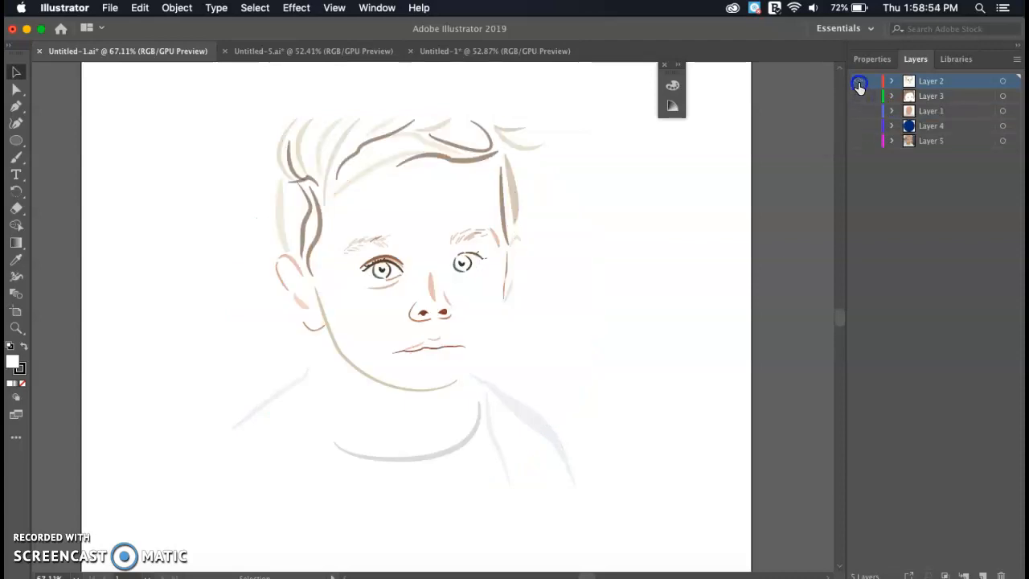
pyautogui.click(858, 81)
# - Show the fill, hair and detail-stroke layers again, then return to the photo document
pyautogui.click(857, 110)
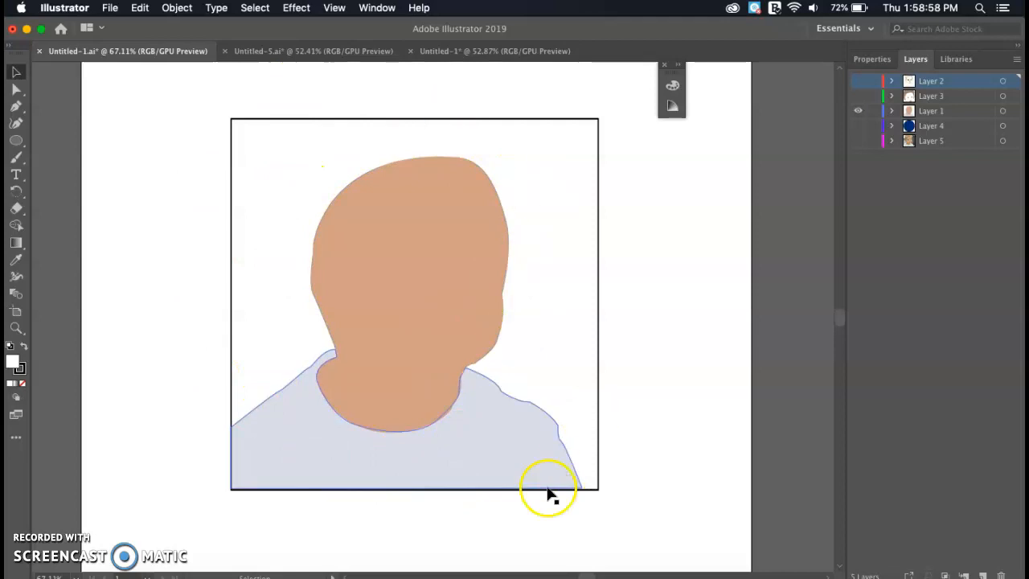
pyautogui.click(857, 95)
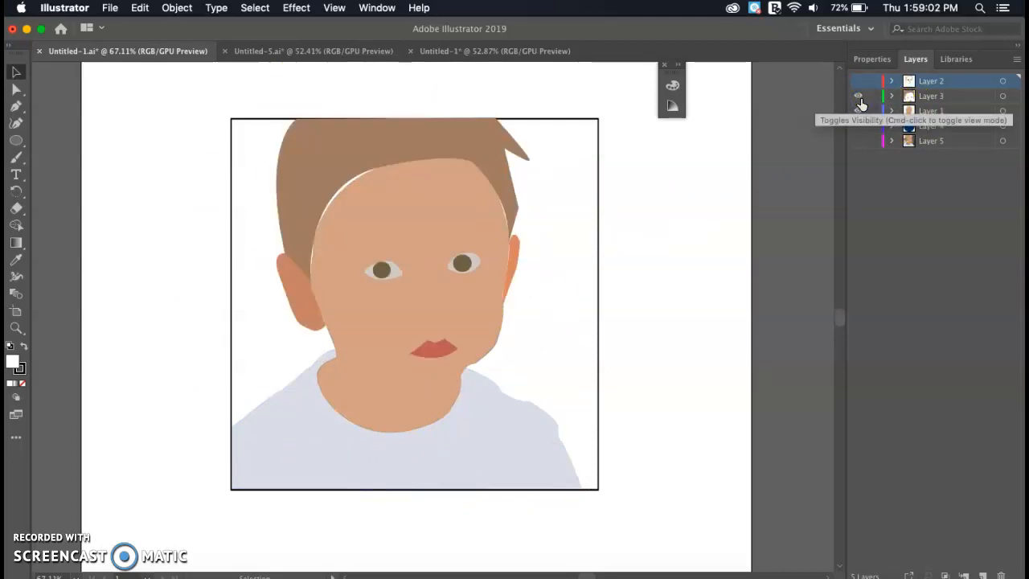
pyautogui.click(857, 82)
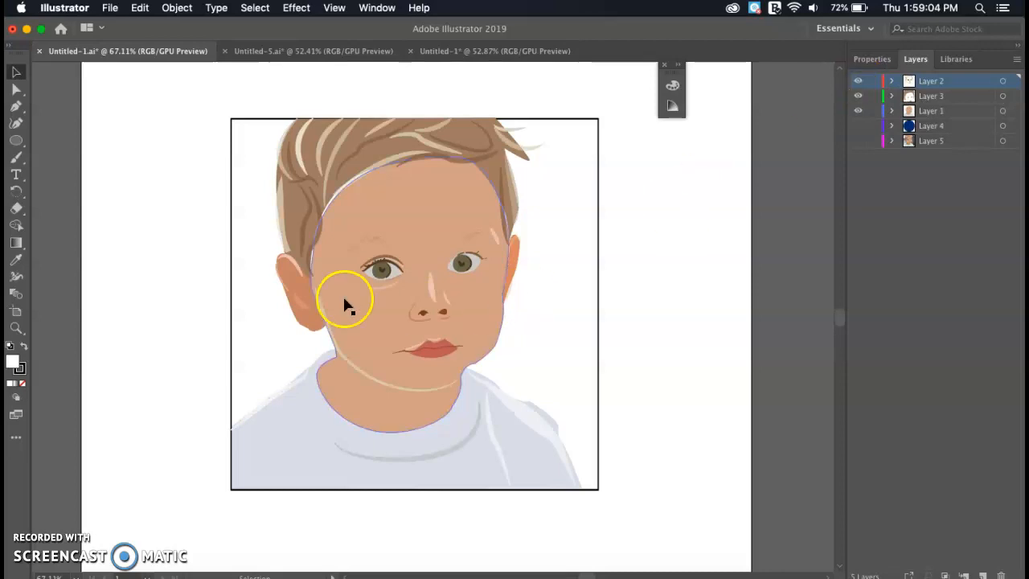
pyautogui.click(470, 52)
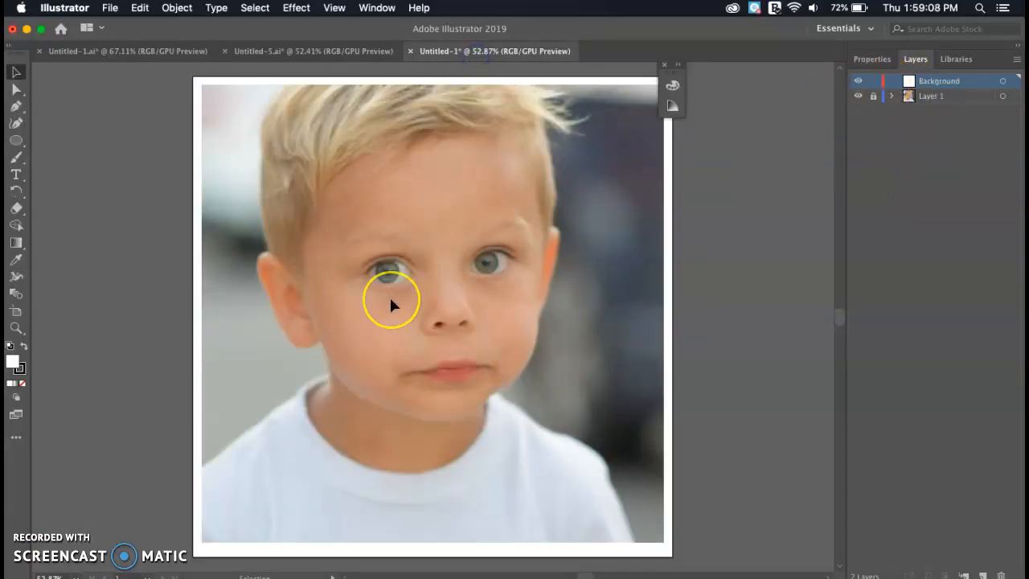
# - Trace an unfilled Pen outline from the collar up the jawline and temple to the hairline
pyautogui.press('p')
pyautogui.click(485, 414)
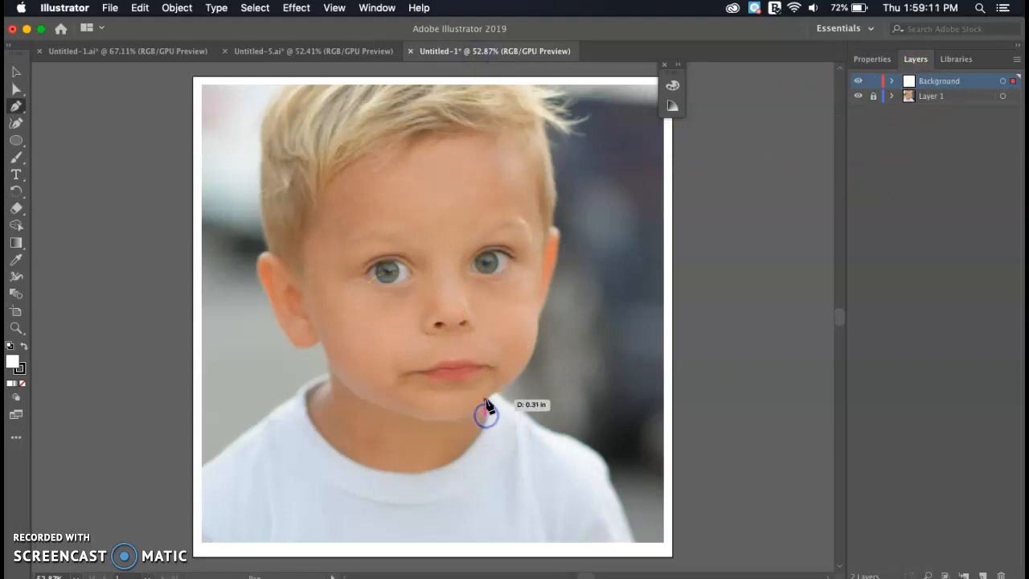
pyautogui.click(541, 314)
pyautogui.moveTo(544, 252); pyautogui.dragTo(539, 314)
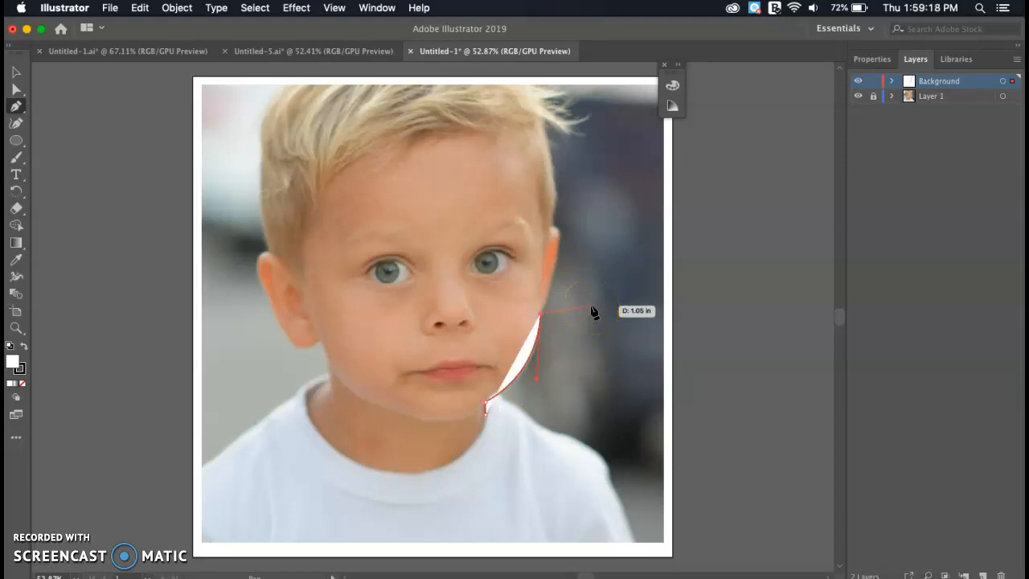
pyautogui.press('/')
pyautogui.moveTo(560, 231); pyautogui.dragTo(556, 193)
pyautogui.click(560, 230)
pyautogui.click(551, 226)
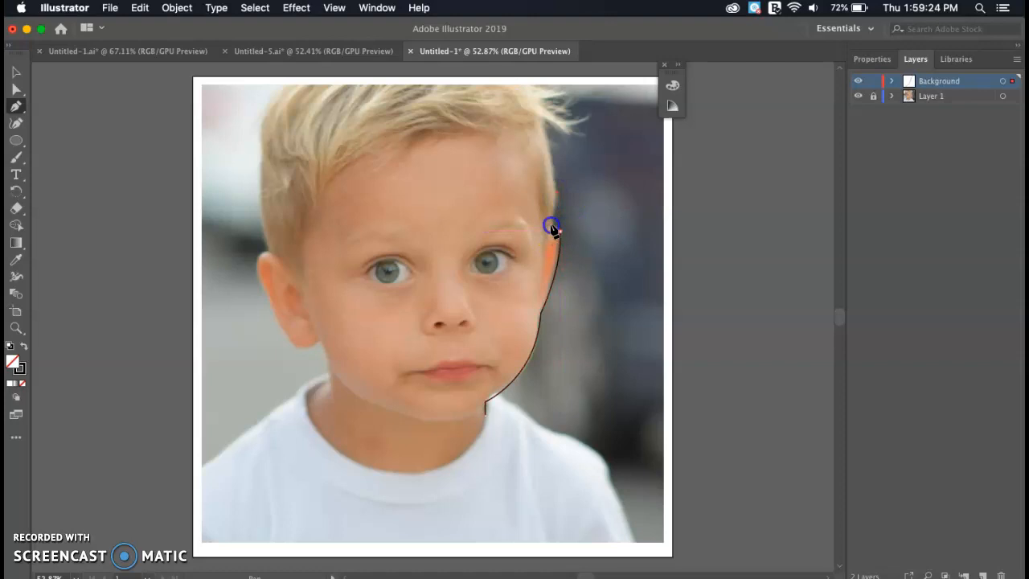
pyautogui.click(551, 226)
pyautogui.moveTo(544, 126); pyautogui.dragTo(517, 163)
pyautogui.click(547, 264)
# - Run the outline across the top, around the ear, chin and neck, then fill it with the sampled skin tone
pyautogui.click(523, 226)
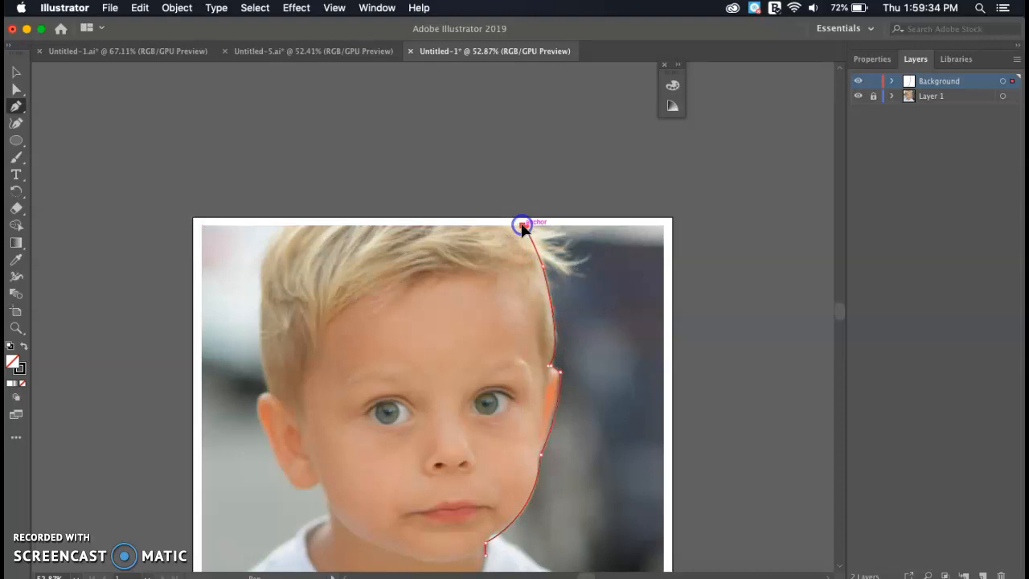
pyautogui.click(287, 226)
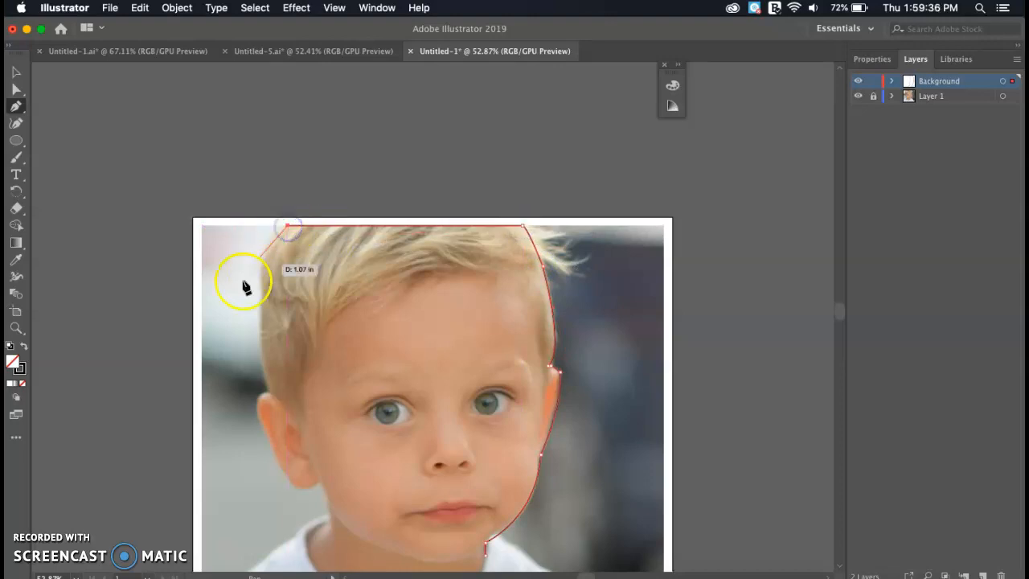
pyautogui.click(271, 391)
pyautogui.moveTo(291, 434); pyautogui.dragTo(302, 462)
pyautogui.scroll(-5, 273, 392)
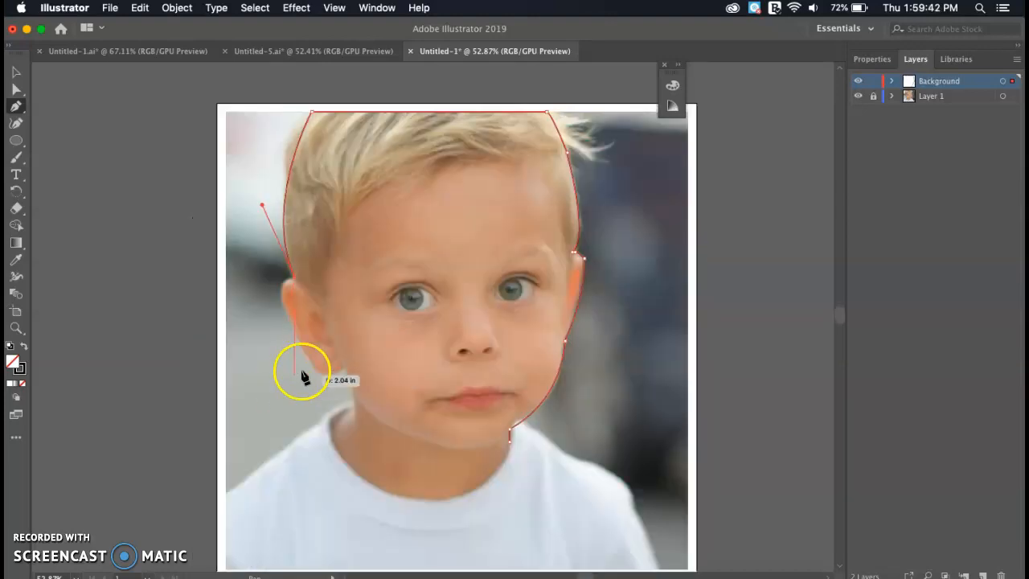
pyautogui.moveTo(307, 355); pyautogui.dragTo(356, 423)
pyautogui.moveTo(309, 354); pyautogui.dragTo(345, 391)
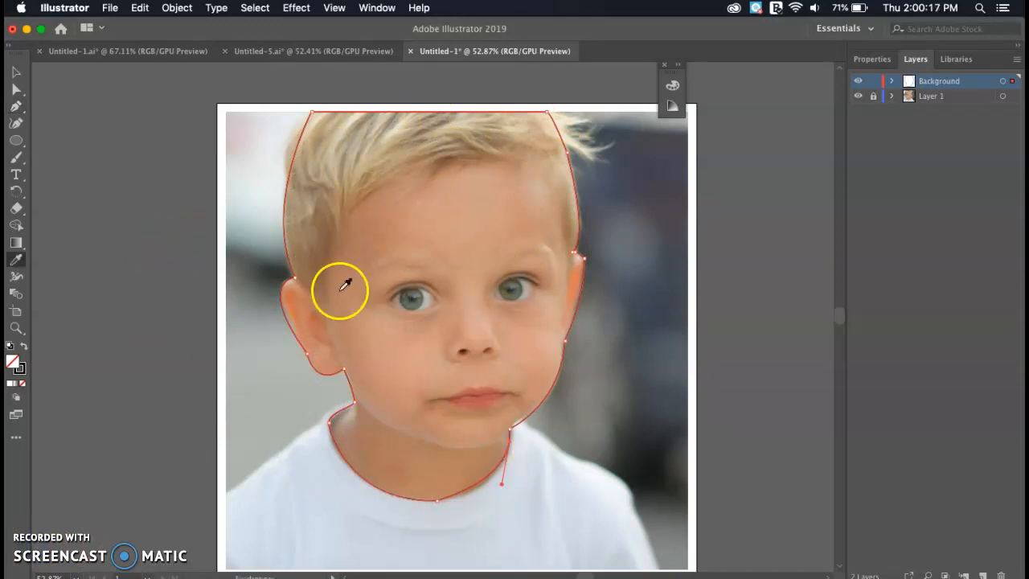
pyautogui.click(464, 213)
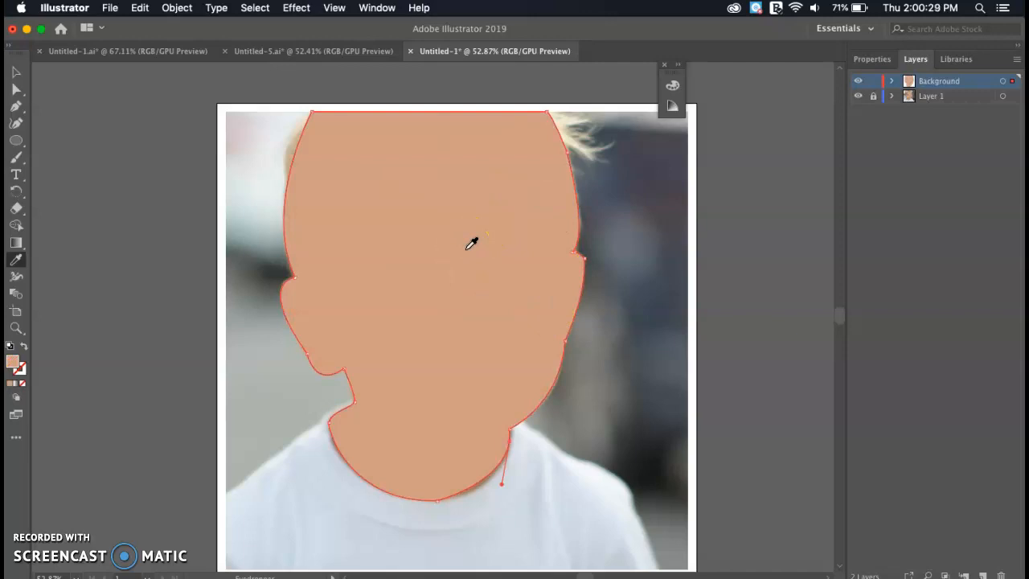
pyautogui.click(18, 73)
# - Start a Pen outline of the shirt from the neck down the right shoulder to the bottom edge
pyautogui.click(166, 165)
pyautogui.press('p')
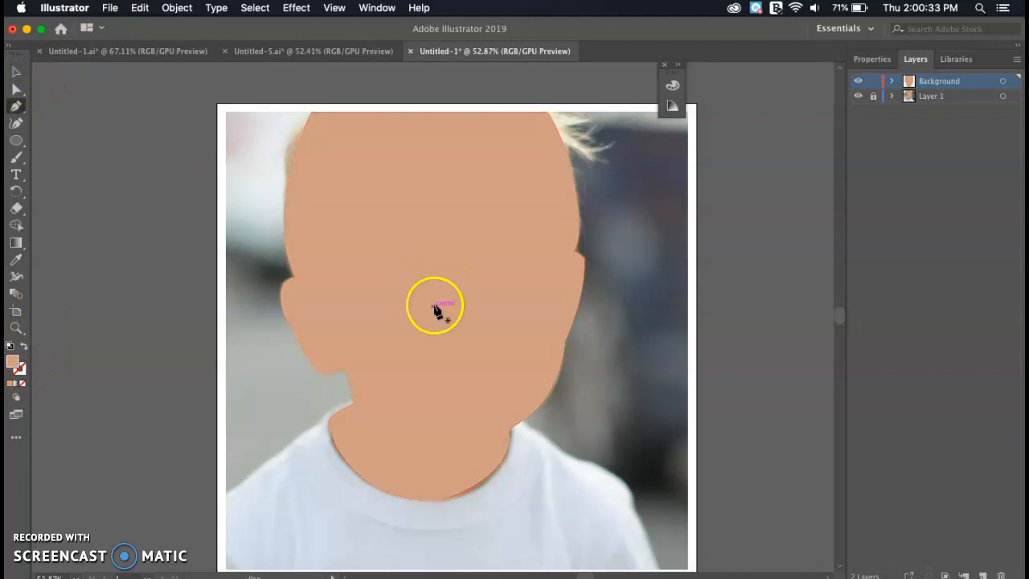
pyautogui.click(523, 421)
pyautogui.click(565, 450)
pyautogui.moveTo(632, 494); pyautogui.dragTo(634, 520)
pyautogui.click(634, 504)
pyautogui.click(660, 569)
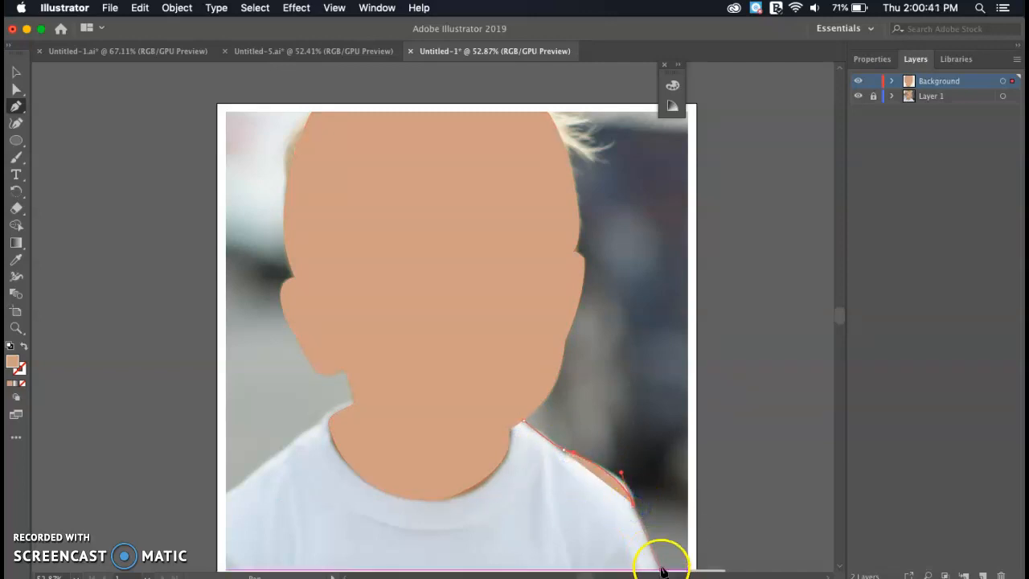
# - Finish the unfilled shirt outline up the left shoulder, close it, and fill with the sampled shirt colour
pyautogui.press('/')
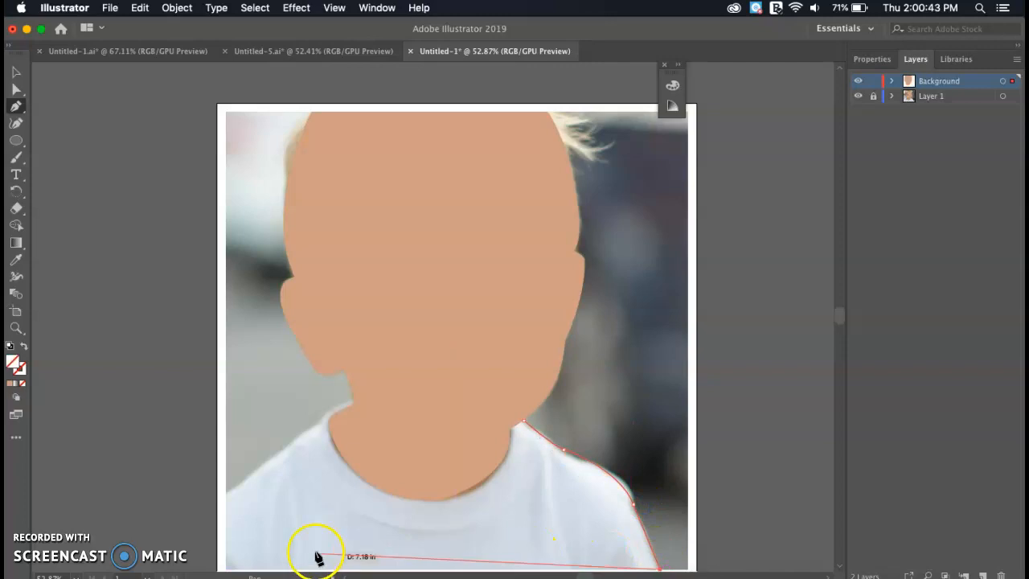
pyautogui.click(229, 569)
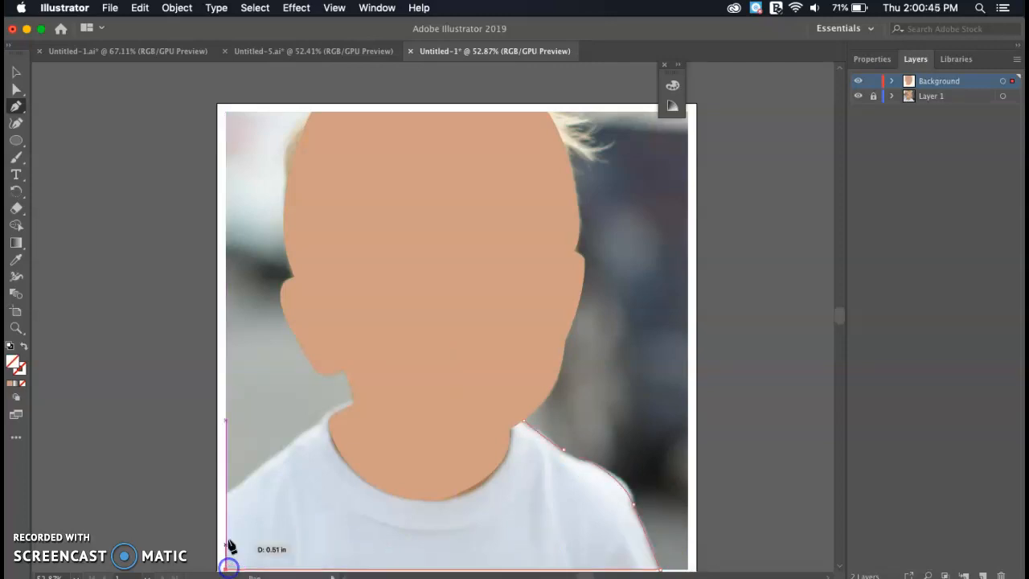
pyautogui.click(227, 496)
pyautogui.moveTo(354, 399); pyautogui.dragTo(391, 392)
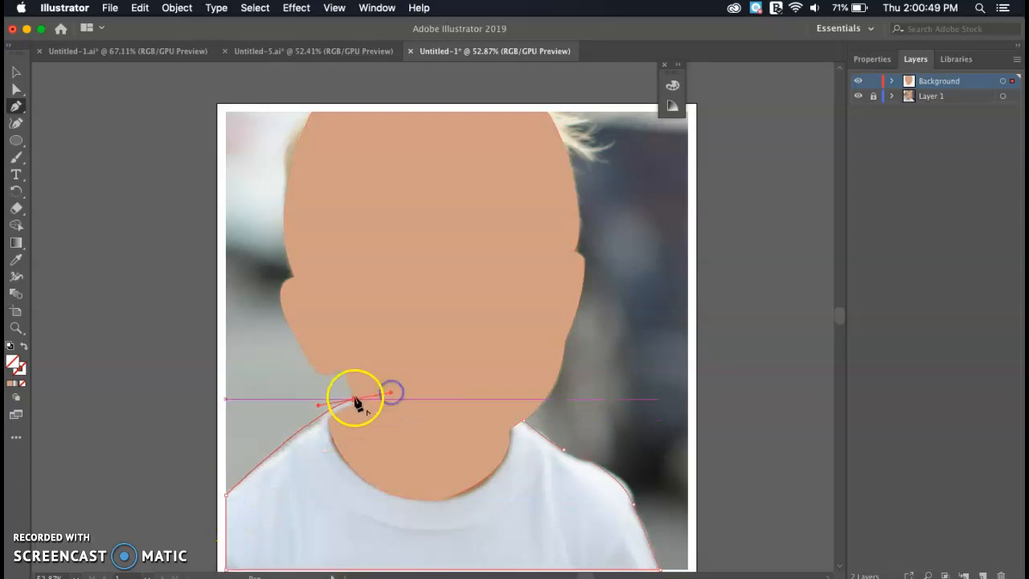
pyautogui.click(355, 399)
pyautogui.click(524, 420)
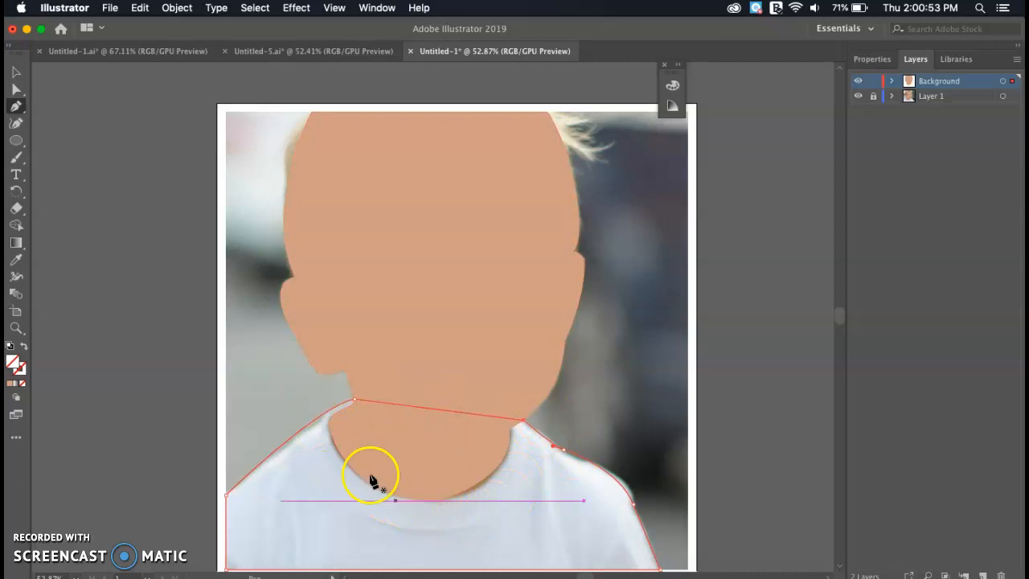
pyautogui.press('i')
pyautogui.click(368, 541)
pyautogui.click(16, 68)
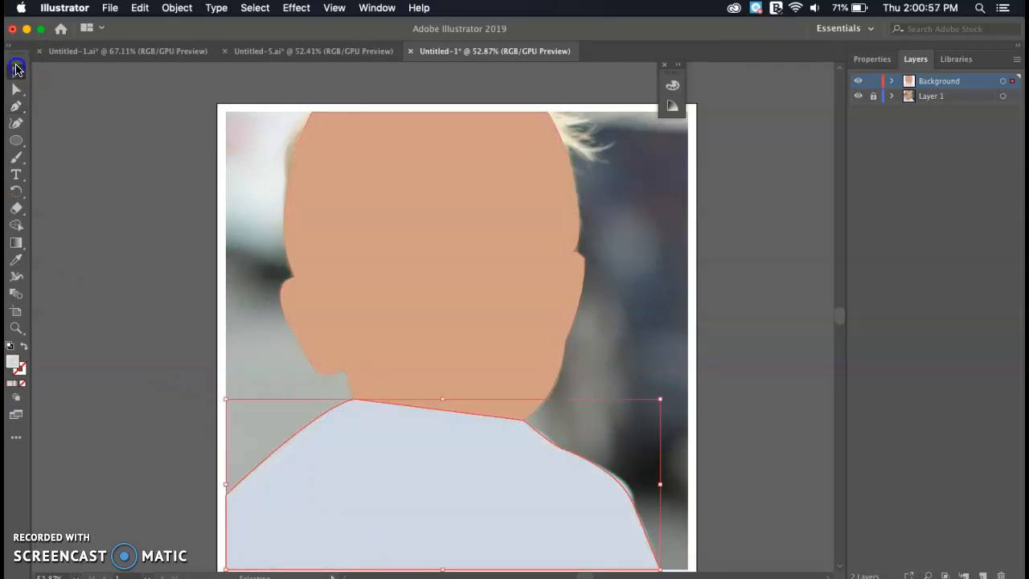
# - Send the shirt shape to the back behind the face, then deselect everything
pyautogui.rightClick(345, 473)
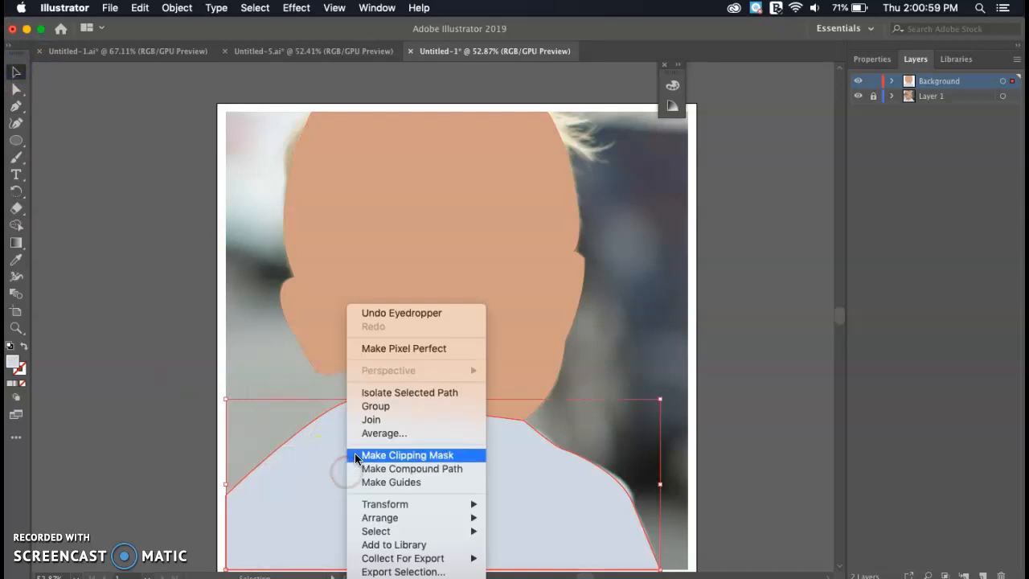
pyautogui.moveTo(413, 516)
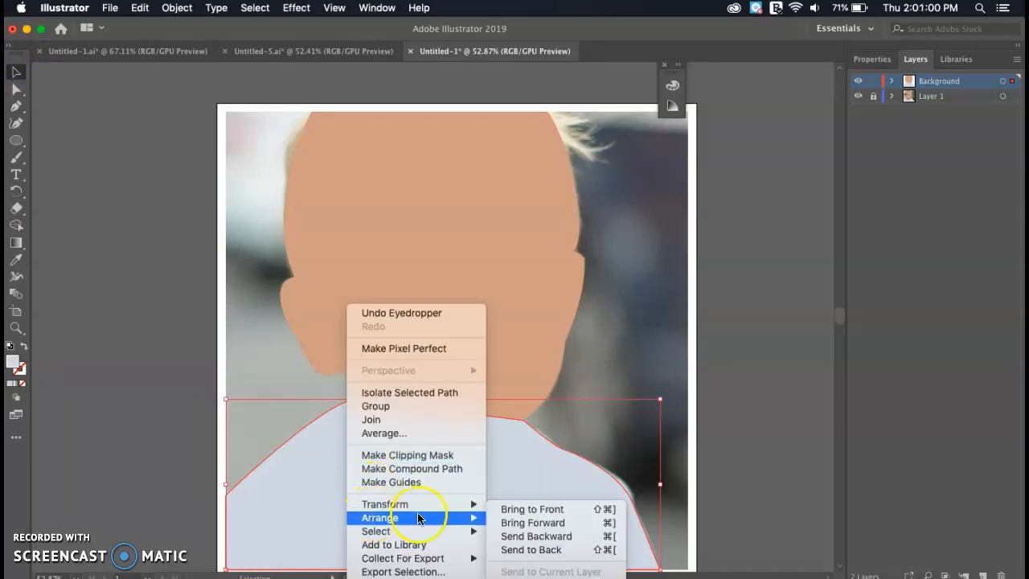
pyautogui.click(520, 548)
pyautogui.click(473, 201)
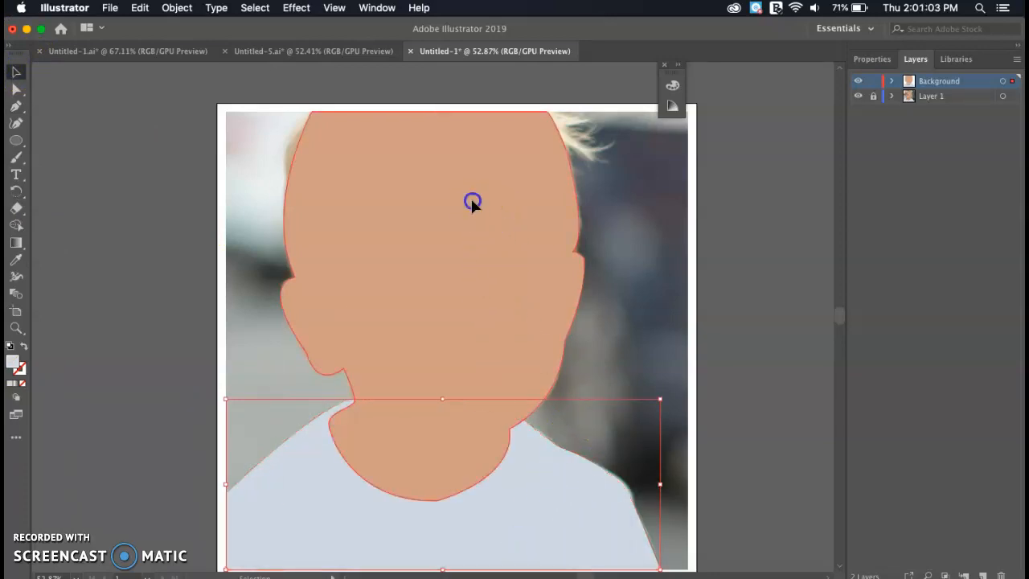
pyautogui.click(740, 343)
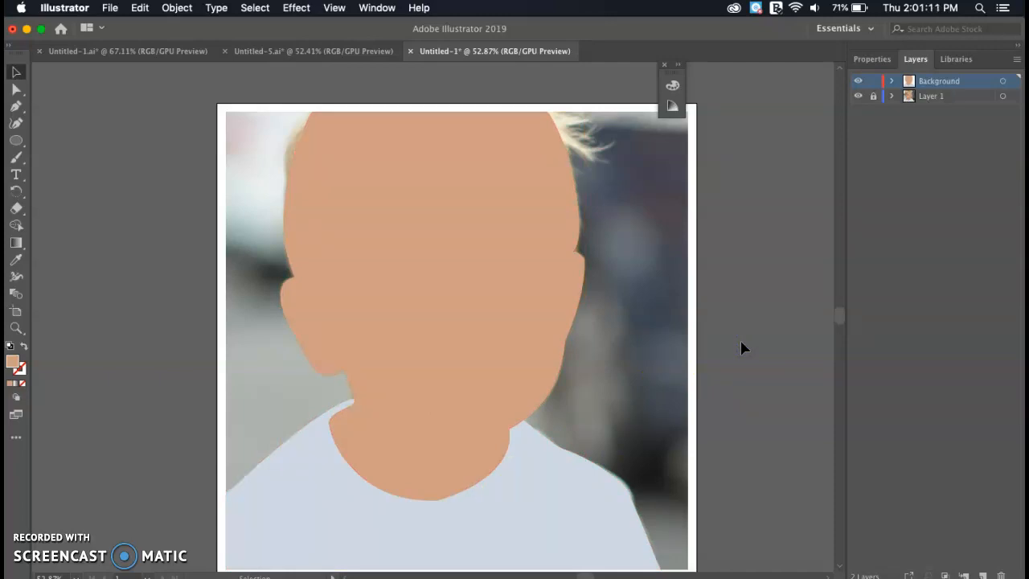
# - Hide the Background layer to show the photo and add a top layer named Facial Features
pyautogui.click(857, 83)
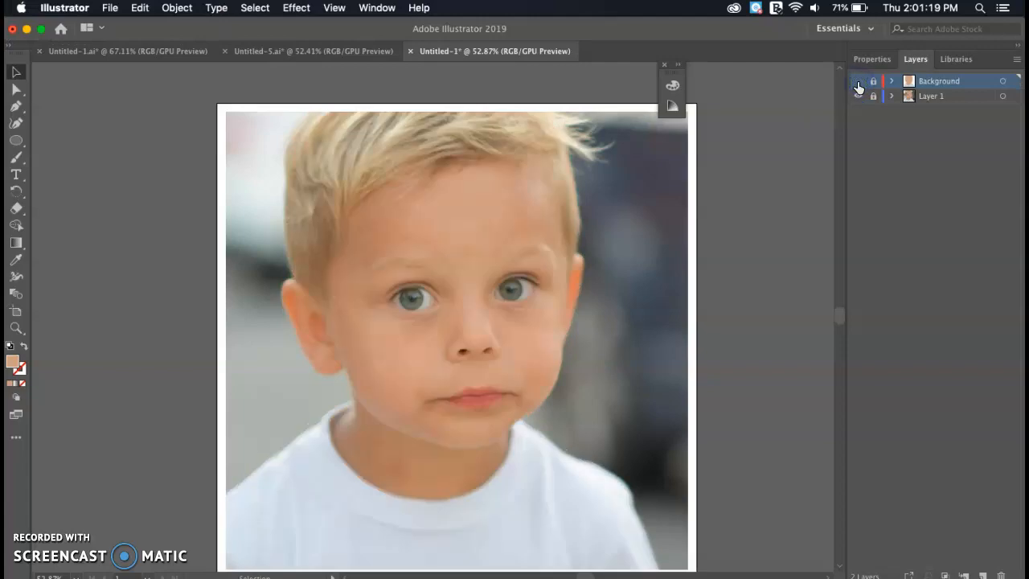
pyautogui.click(982, 575)
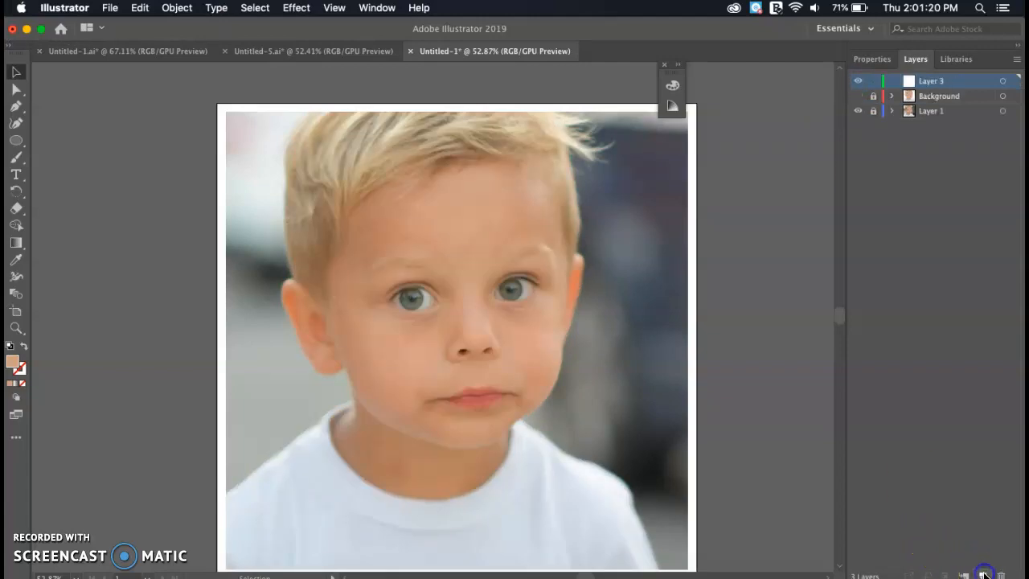
pyautogui.doubleClick(933, 83)
pyautogui.click(720, 181)
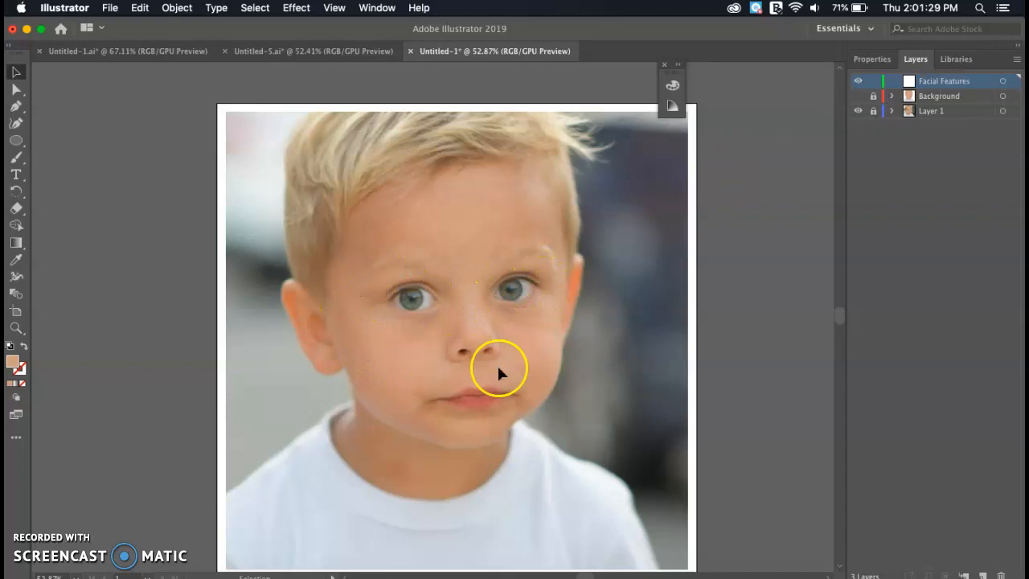
pyautogui.scroll(3, 523, 329)
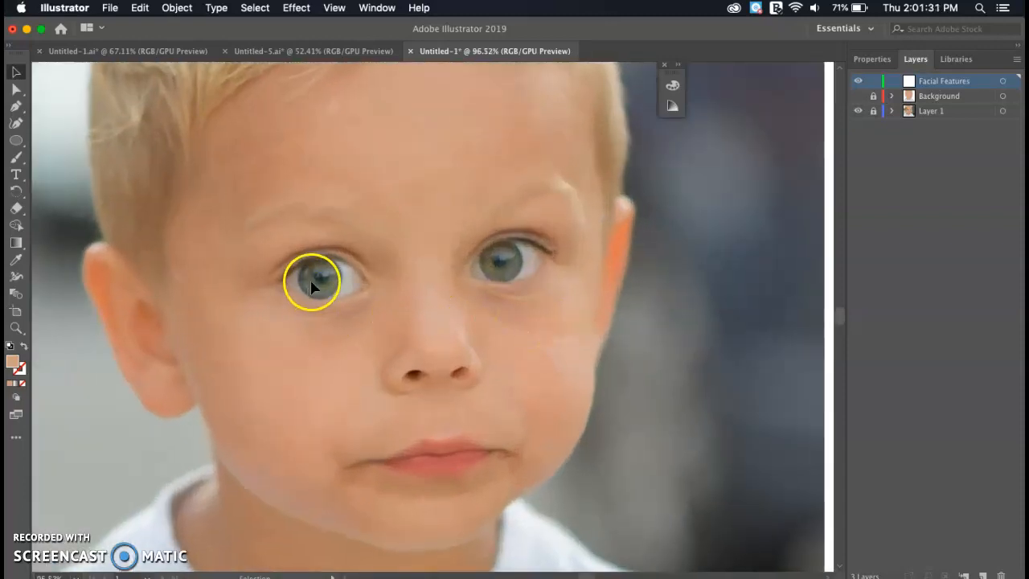
# - Switch via Untitled-5.ai to the finished Untitled-1.ai portrait and hide its Layer 2 detail strokes
pyautogui.scroll(-2, 363, 279)
pyautogui.hscroll(-3, 363, 280)
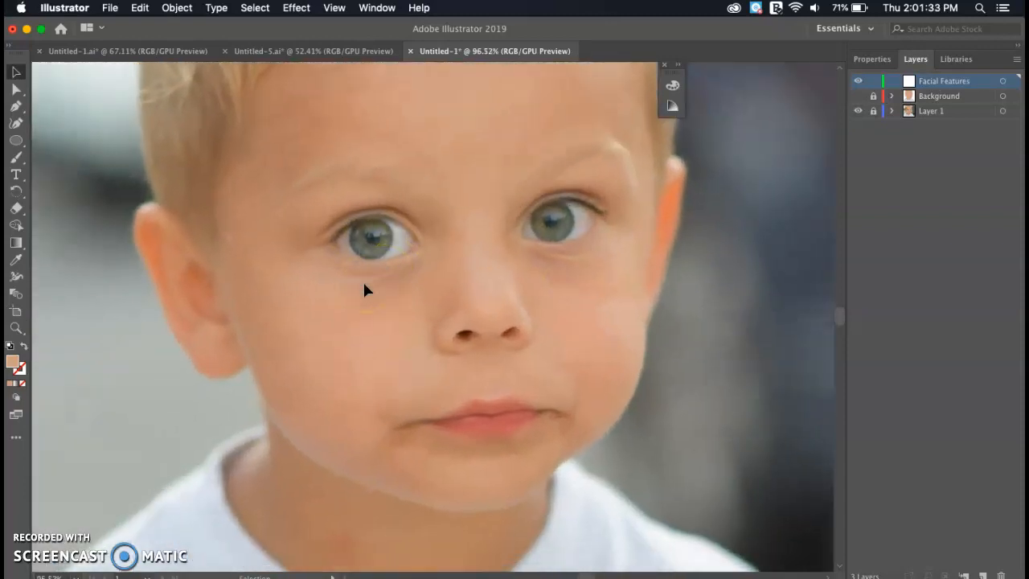
pyautogui.click(320, 53)
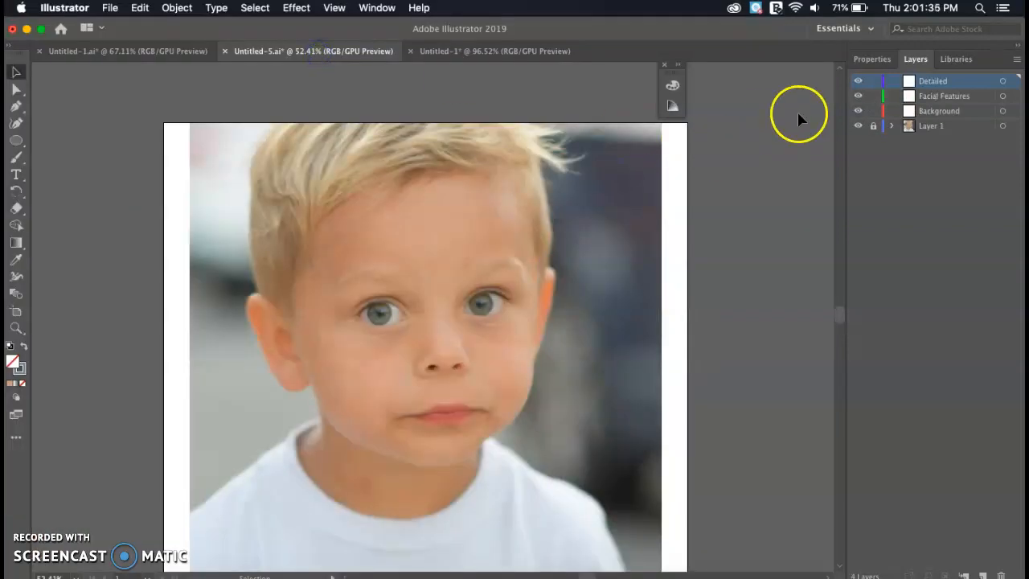
pyautogui.click(149, 51)
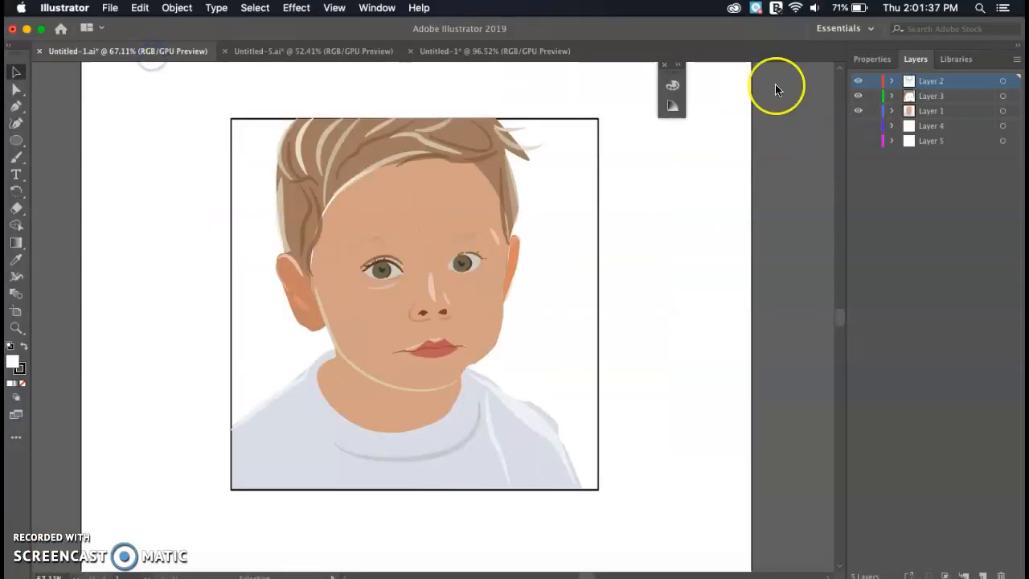
pyautogui.click(858, 83)
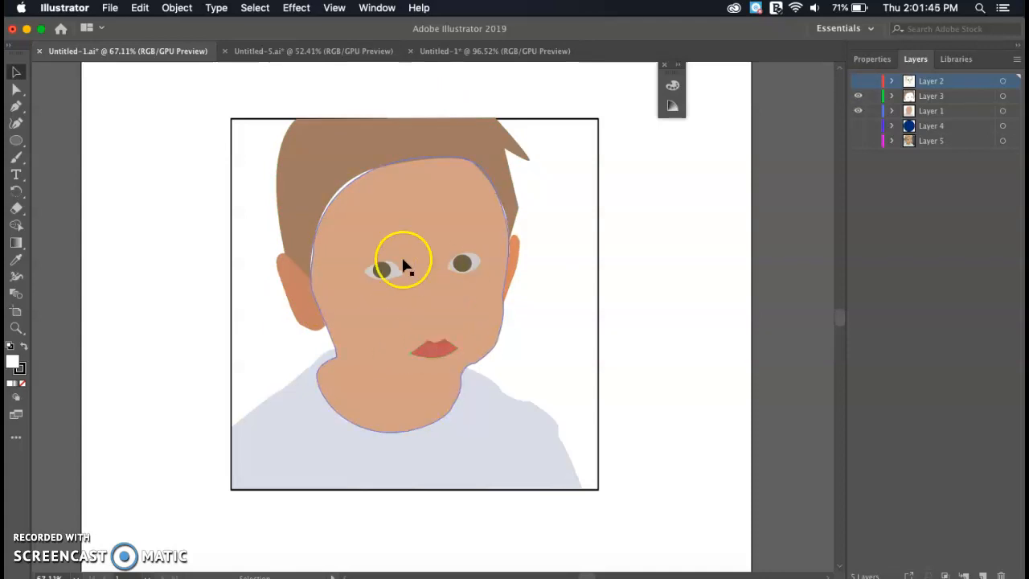
# - Return to the photo document, zoom in on the left eye, and set its corner point with the Pen
pyautogui.click(466, 51)
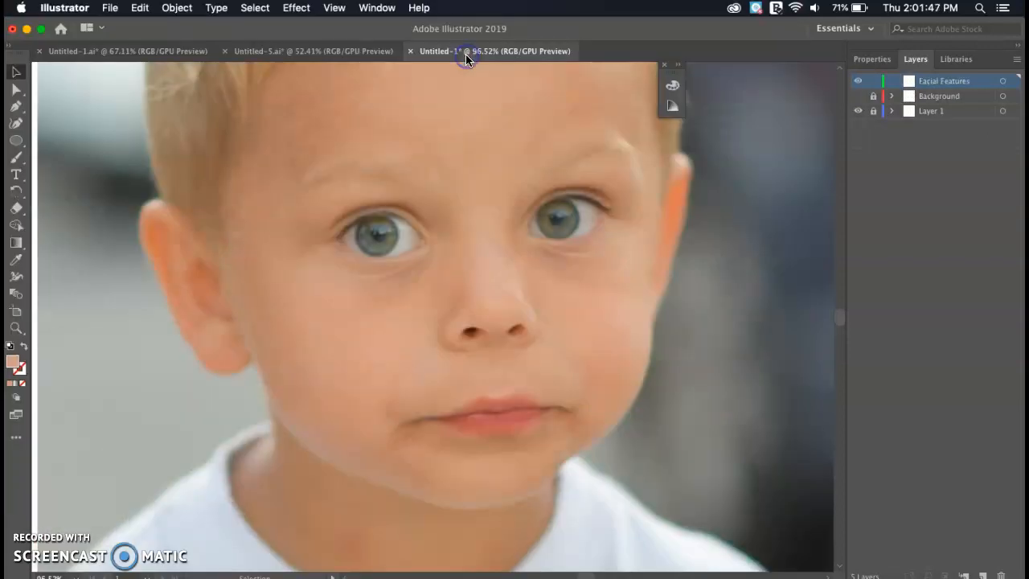
pyautogui.scroll(-5, 470, 347)
pyautogui.scroll(6, 471, 347)
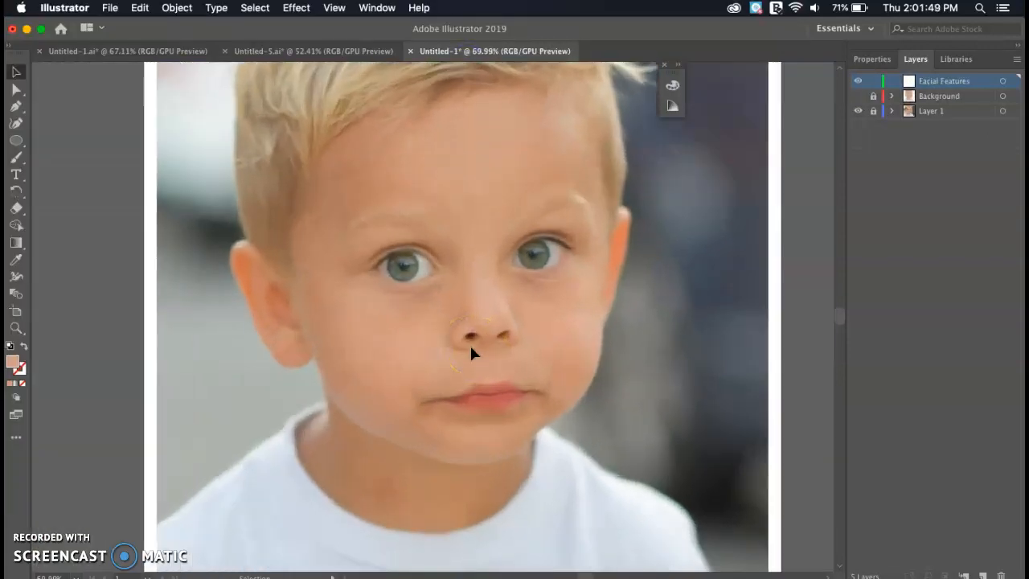
pyautogui.scroll(2, 470, 352)
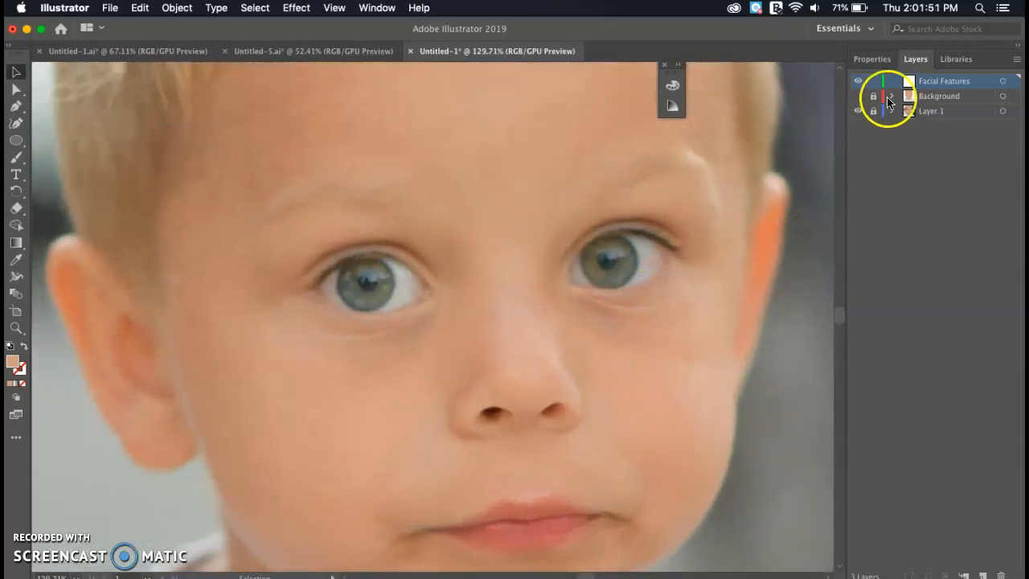
pyautogui.press('p')
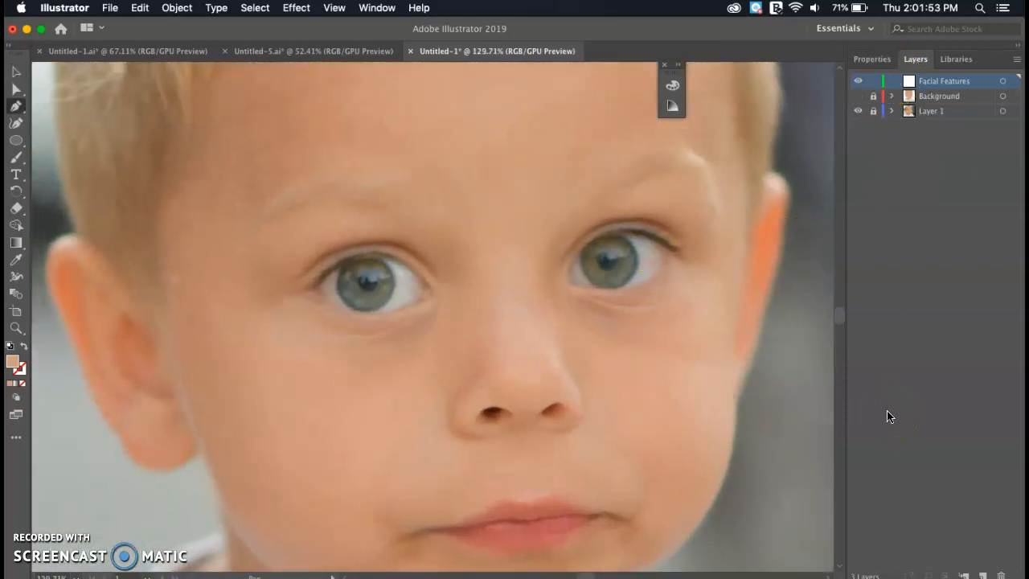
pyautogui.click(315, 289)
pyautogui.click(315, 290)
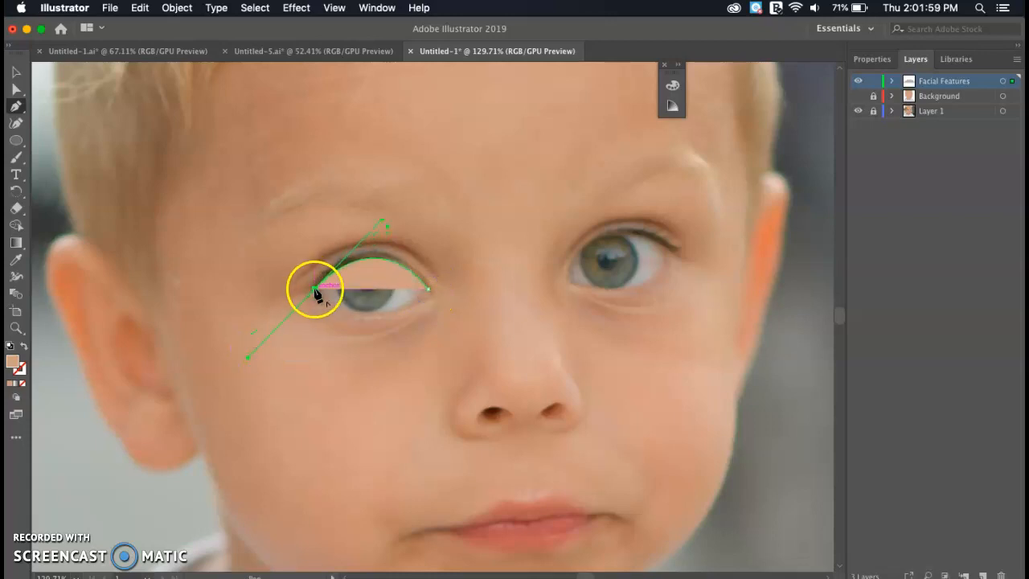
# - Complete the unfilled eye outline along the lower lid and close it at the right corner
pyautogui.press('/')
pyautogui.click(381, 313)
pyautogui.click(381, 313)
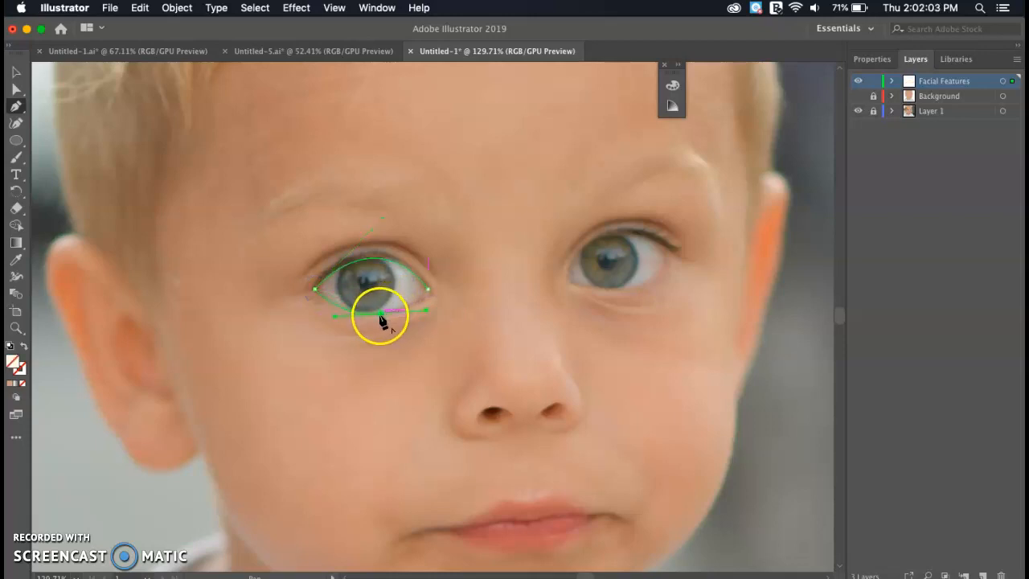
pyautogui.click(426, 291)
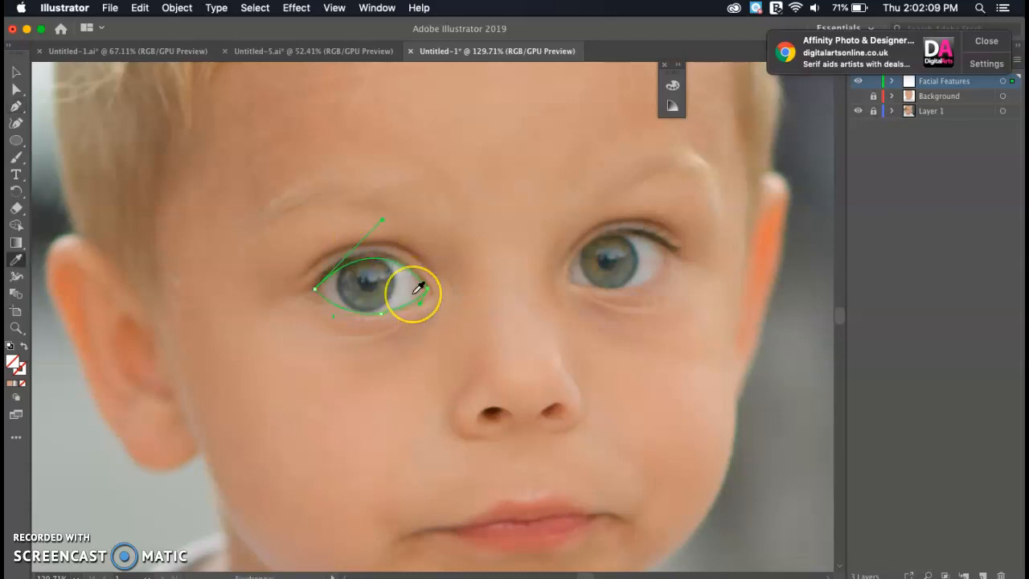
pyautogui.click(14, 74)
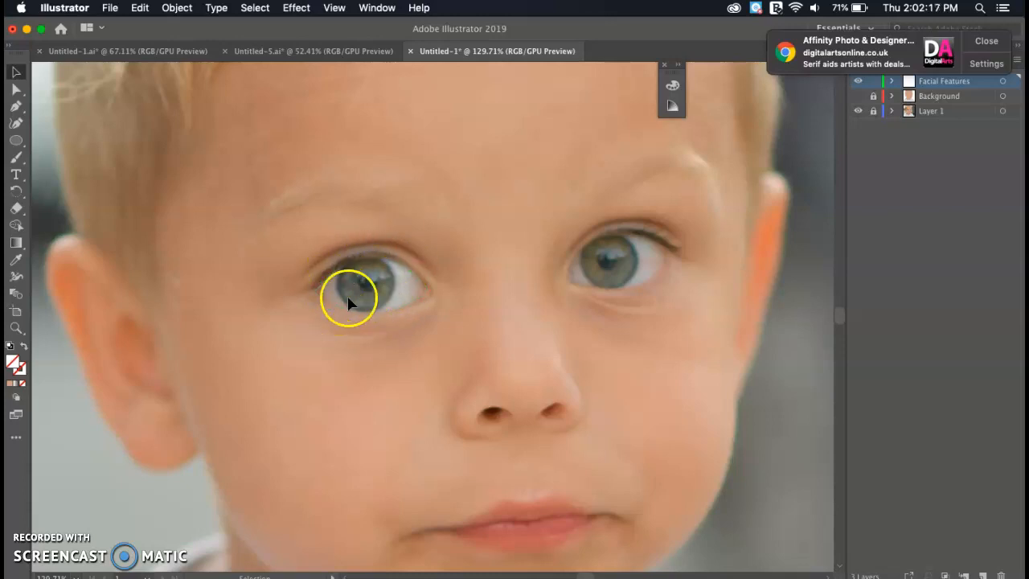
pyautogui.click(16, 140)
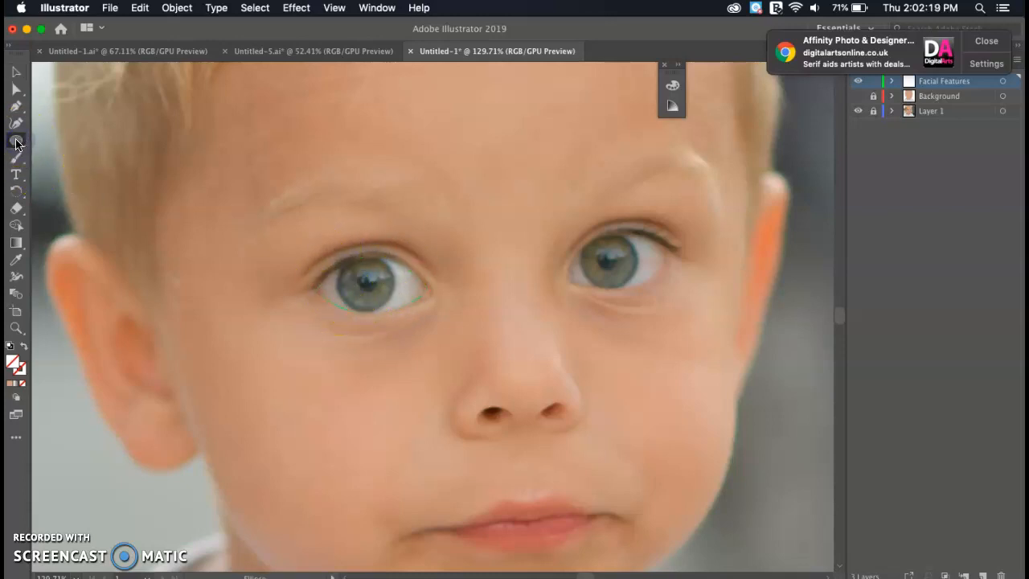
# - Draw a circle over the left iris and paste a resized copy onto the right iris
pyautogui.moveTo(17, 143); pyautogui.dragTo(50, 157)
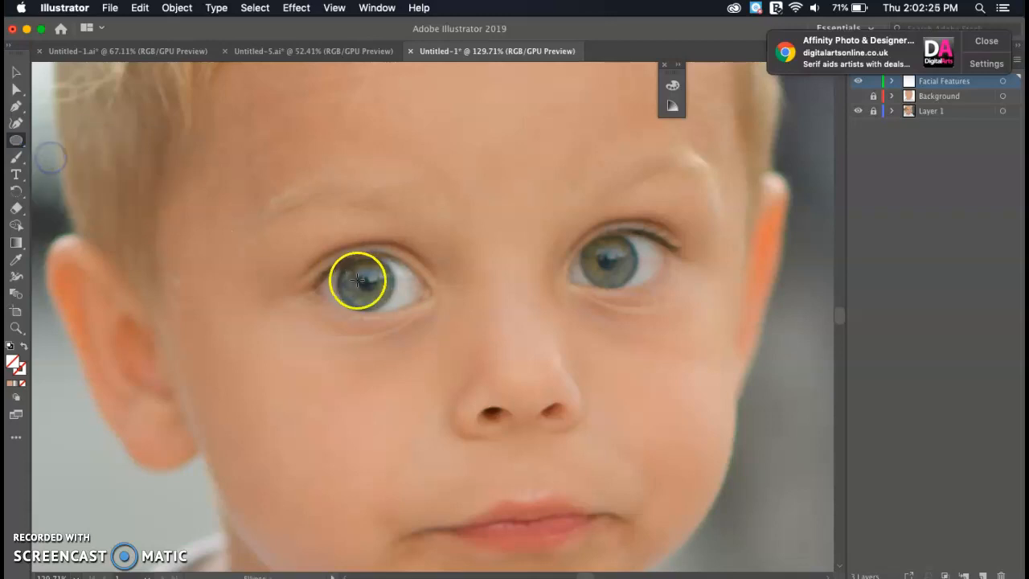
pyautogui.moveTo(344, 267); pyautogui.dragTo(391, 309)
pyautogui.moveTo(365, 268); pyautogui.dragTo(338, 286)
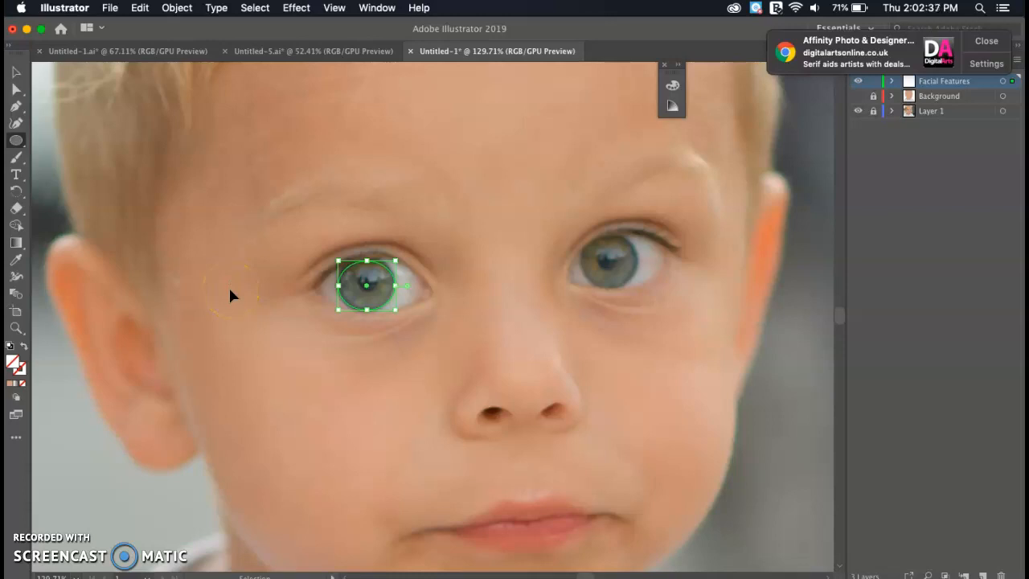
pyautogui.press('super+v')
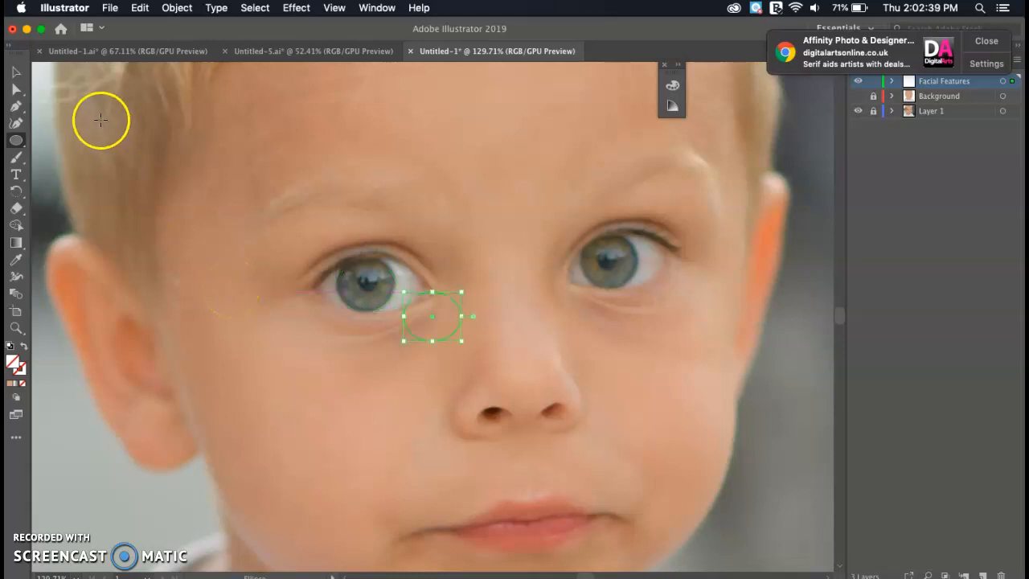
pyautogui.moveTo(452, 299); pyautogui.dragTo(630, 249)
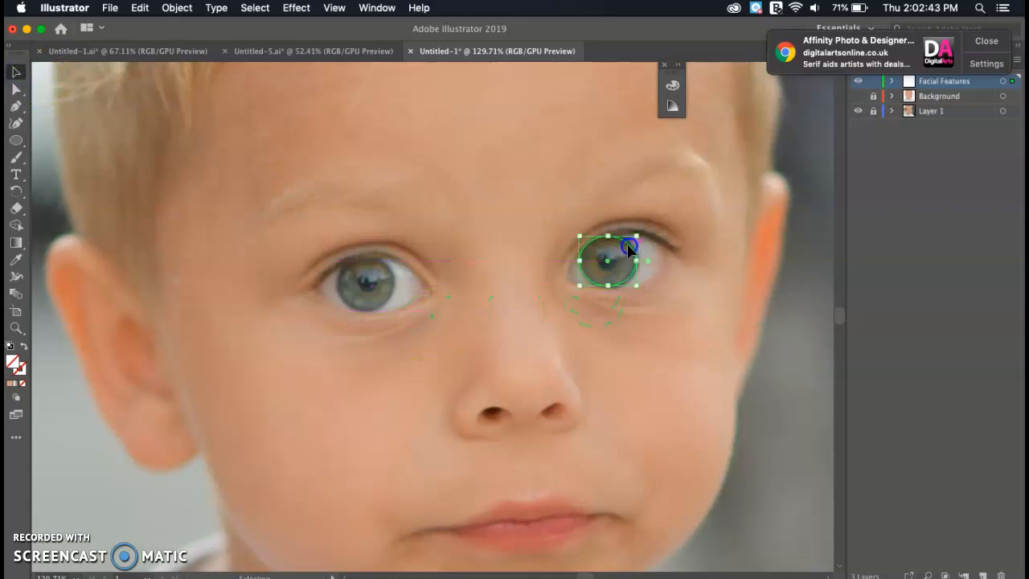
pyautogui.moveTo(635, 286); pyautogui.dragTo(639, 289)
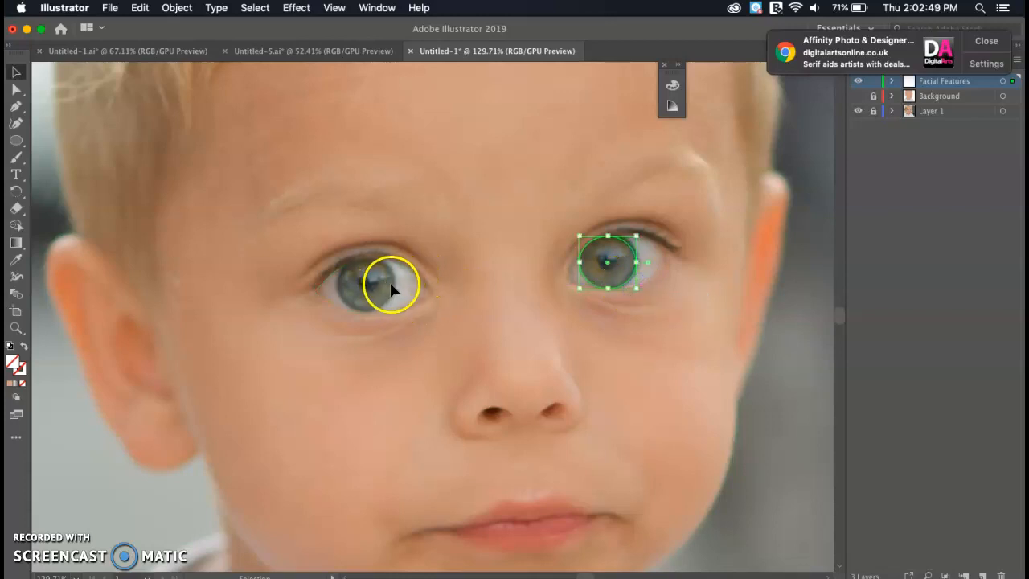
# - Eyedropper photo colours: grey-green left iris, light eye-white left outline, grey right iris
pyautogui.click(394, 285)
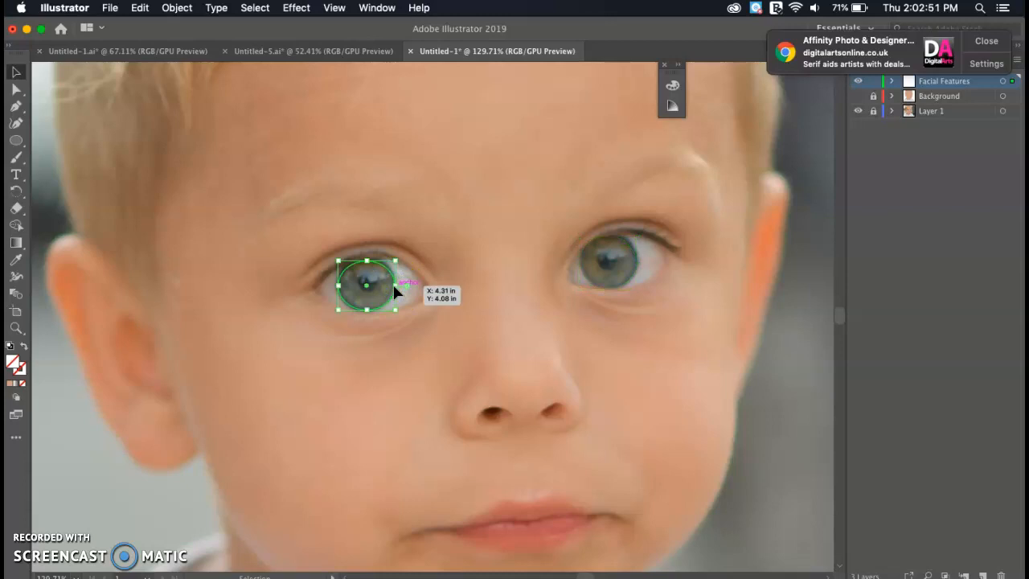
pyautogui.press('i')
pyautogui.click(385, 286)
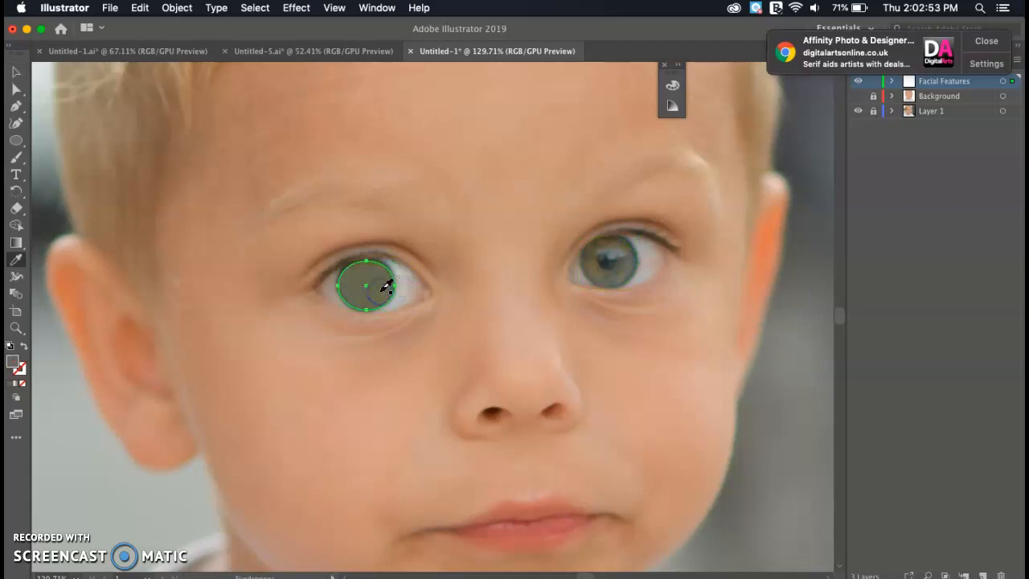
pyautogui.click(15, 73)
pyautogui.click(424, 295)
pyautogui.press('i')
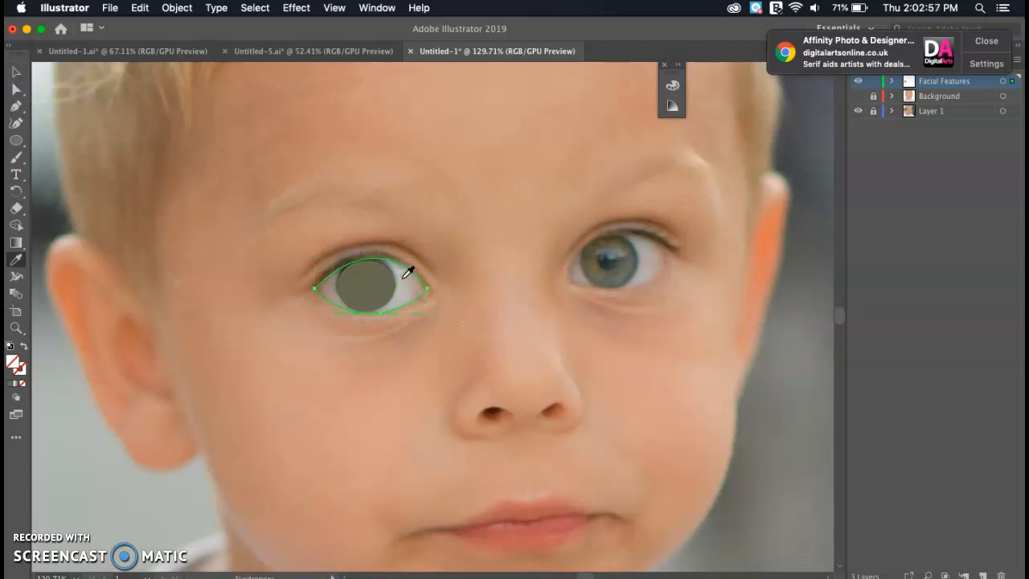
pyautogui.click(404, 276)
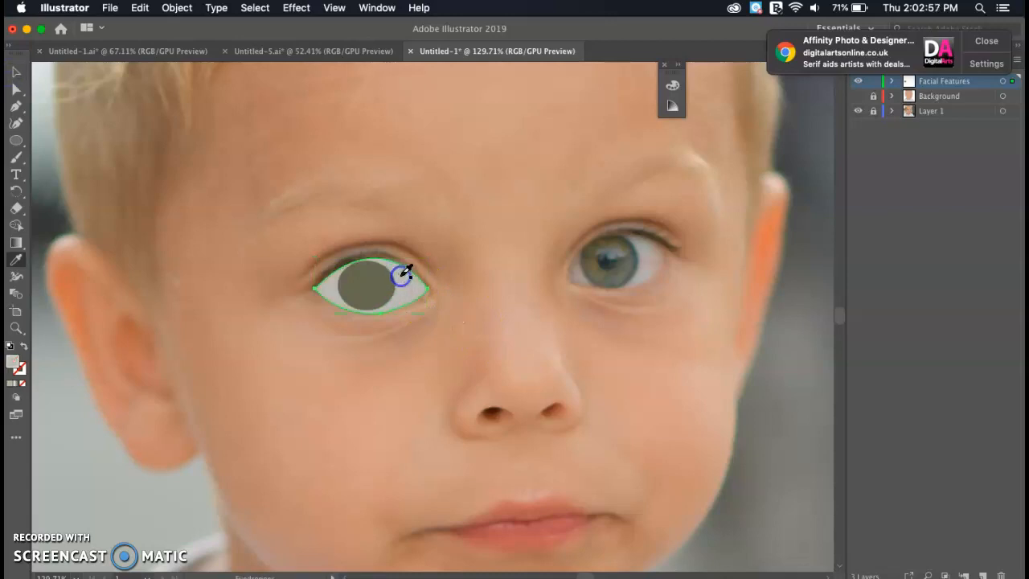
pyautogui.click(17, 73)
pyautogui.click(631, 283)
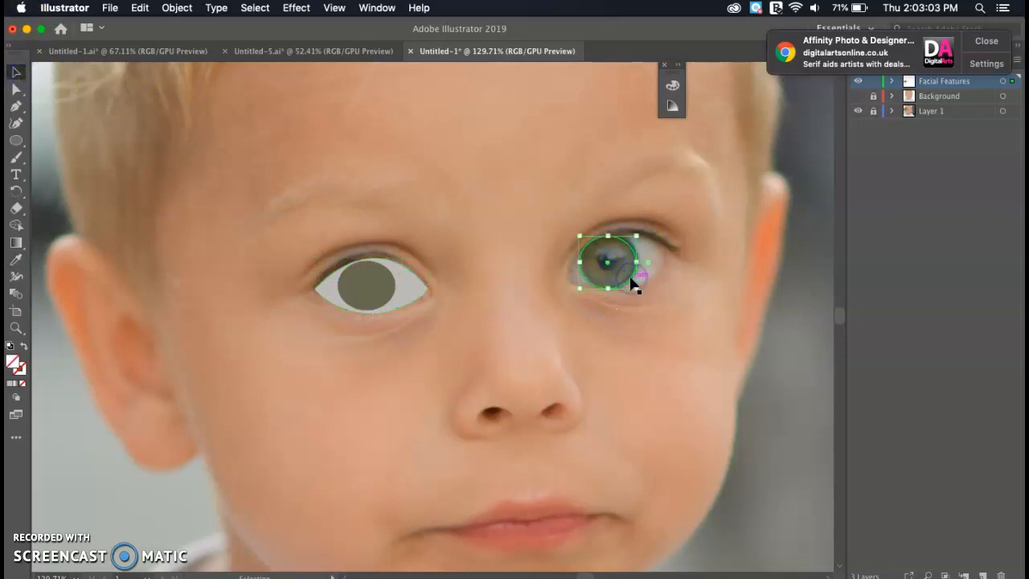
pyautogui.press('i')
pyautogui.click(619, 270)
# - Trace a closed, unfilled Pen outline around the right eye along both lids
pyautogui.click(16, 105)
pyautogui.click(569, 279)
pyautogui.click(665, 251)
pyautogui.moveTo(703, 269); pyautogui.dragTo(731, 289)
pyautogui.click(665, 251)
pyautogui.press('/')
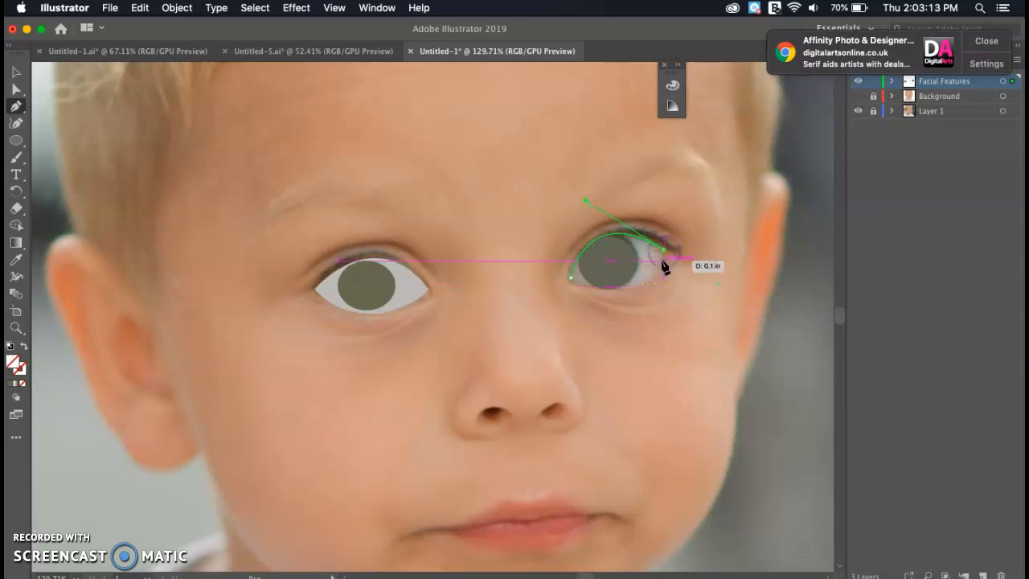
pyautogui.moveTo(640, 285); pyautogui.dragTo(611, 294)
pyautogui.click(637, 286)
pyautogui.click(570, 279)
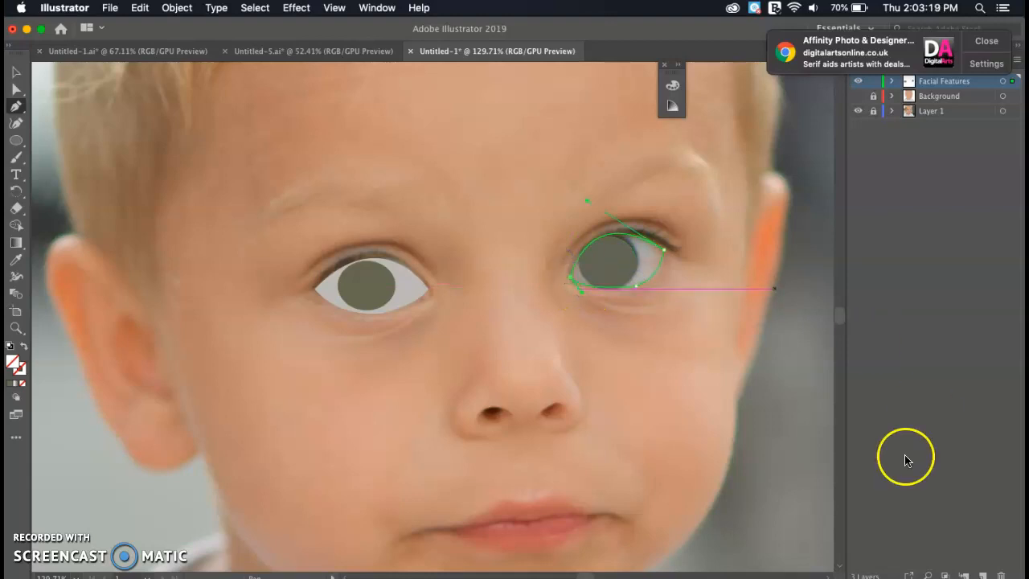
# - Fill the right eye outline with sampled light grey and send it behind the iris
pyautogui.press('i')
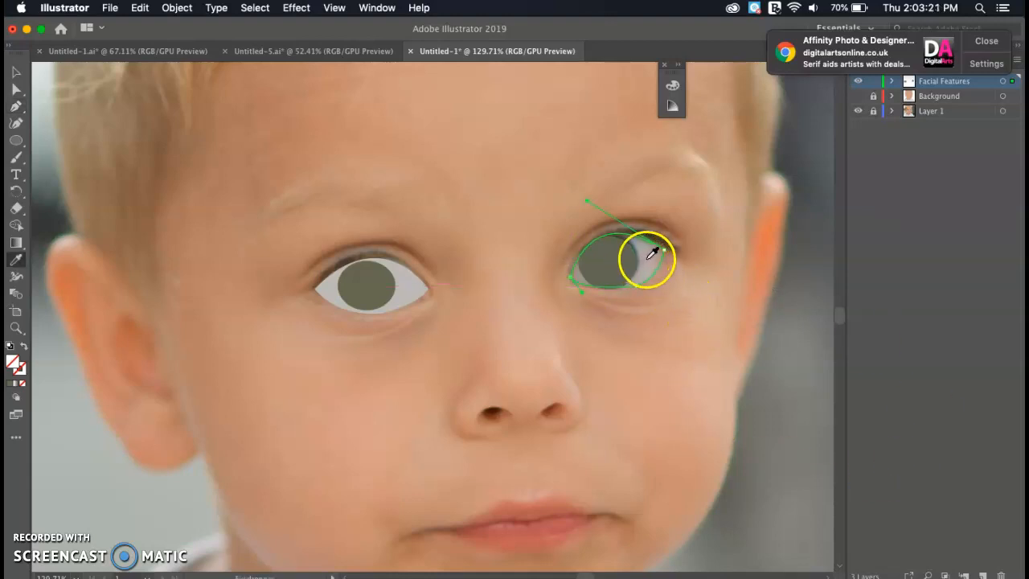
pyautogui.click(640, 250)
pyautogui.click(16, 72)
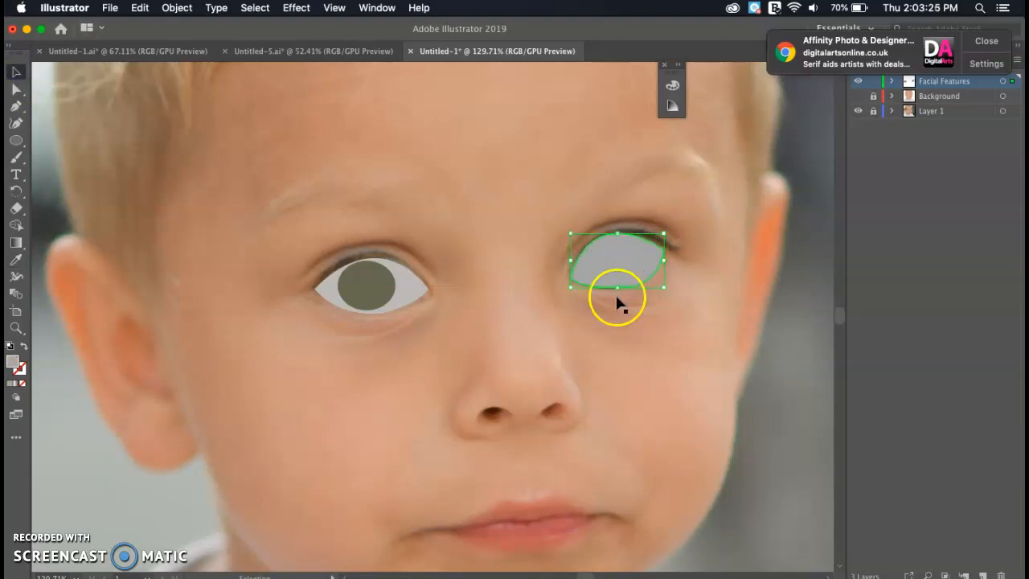
pyautogui.rightClick(613, 265)
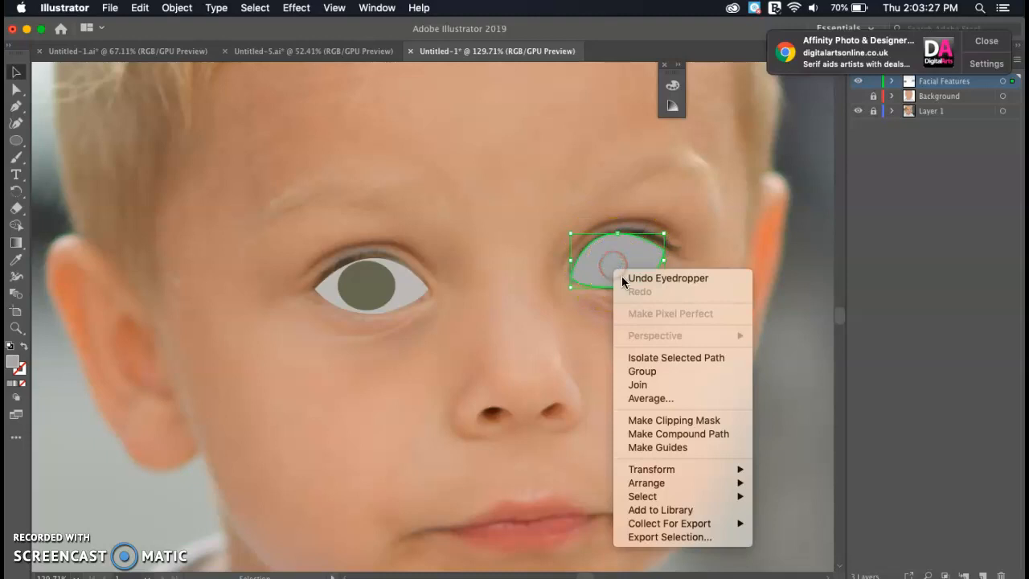
pyautogui.moveTo(684, 484)
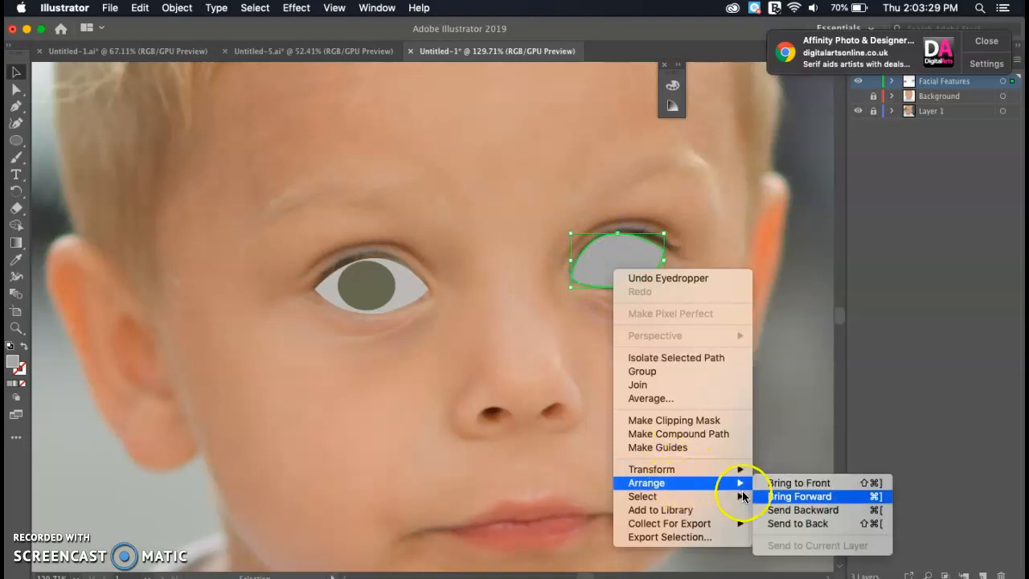
pyautogui.click(797, 523)
pyautogui.click(691, 355)
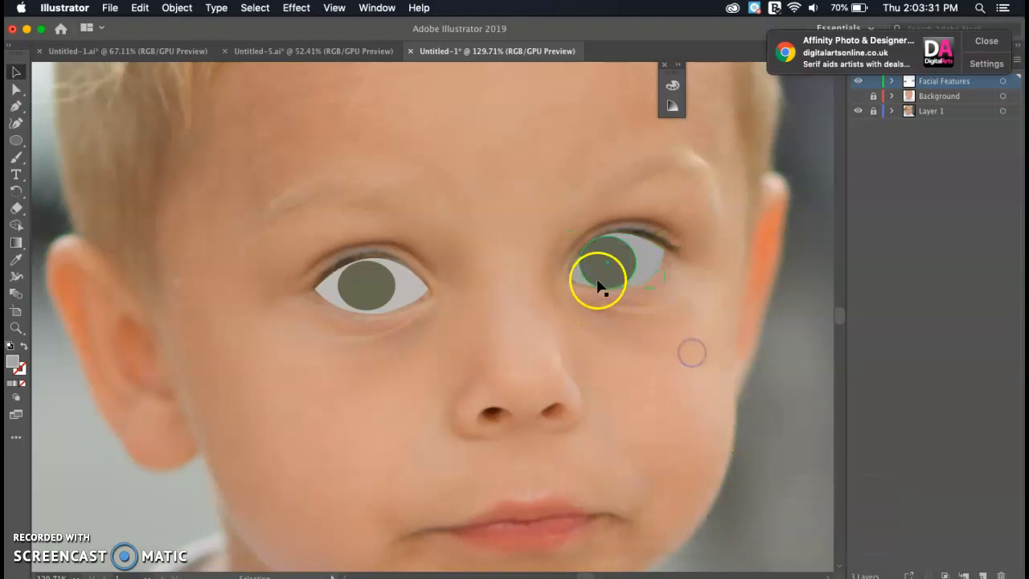
pyautogui.scroll(-5, 603, 265)
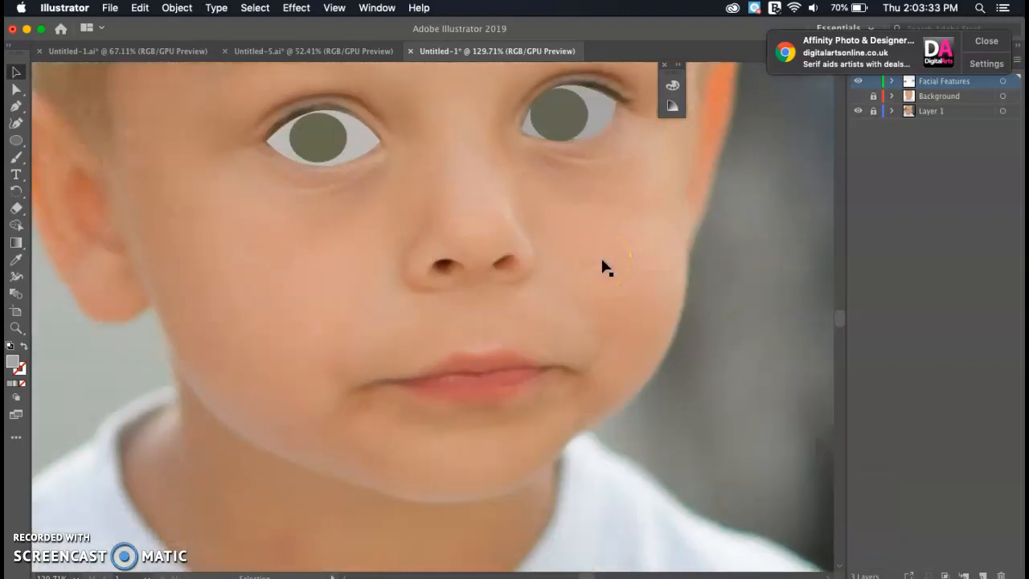
# - Trace a closed lip shape over the mouth and fill it with the sampled pinkish-red
pyautogui.click(394, 385)
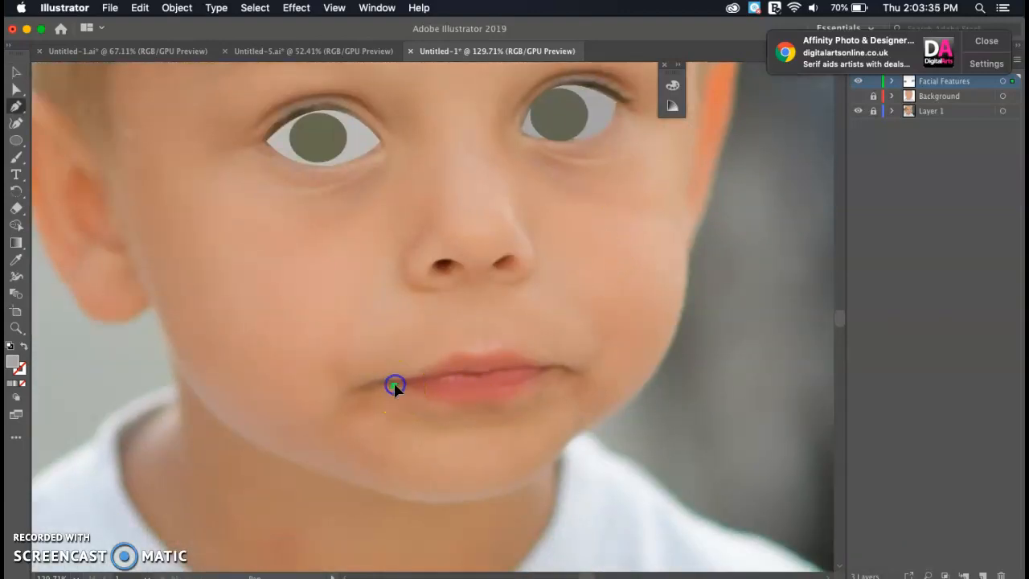
pyautogui.click(455, 408)
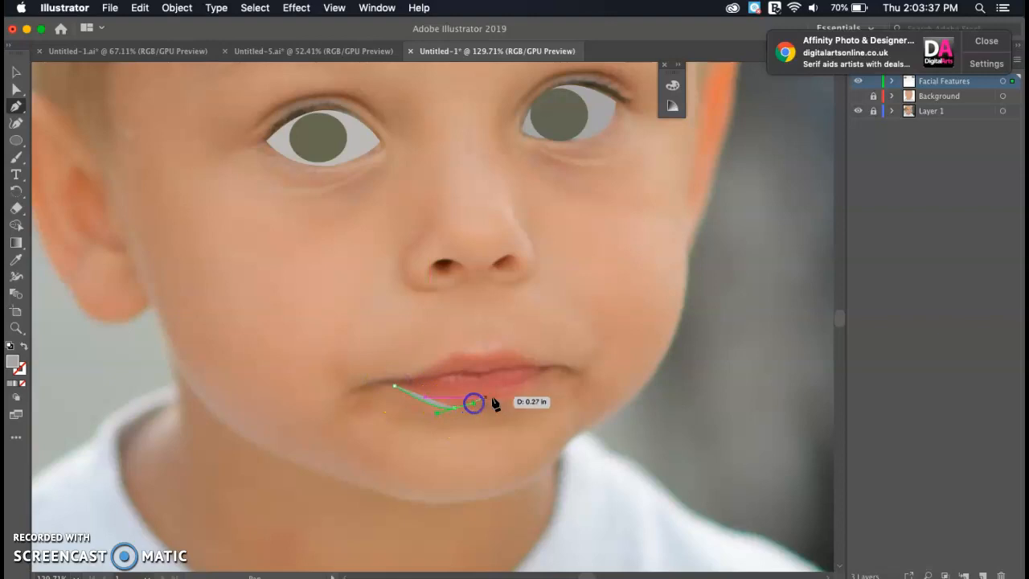
pyautogui.click(554, 371)
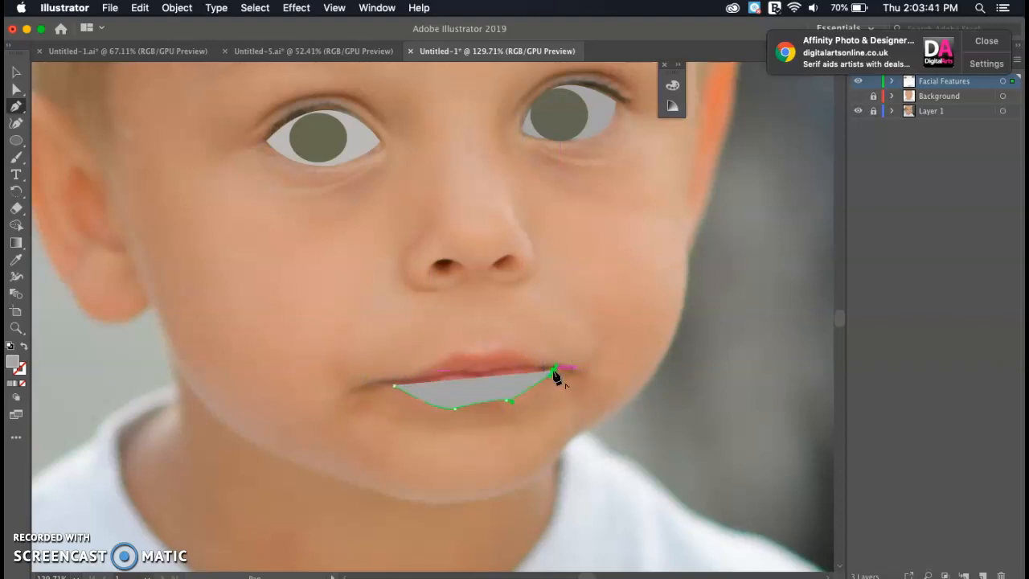
pyautogui.click(508, 348)
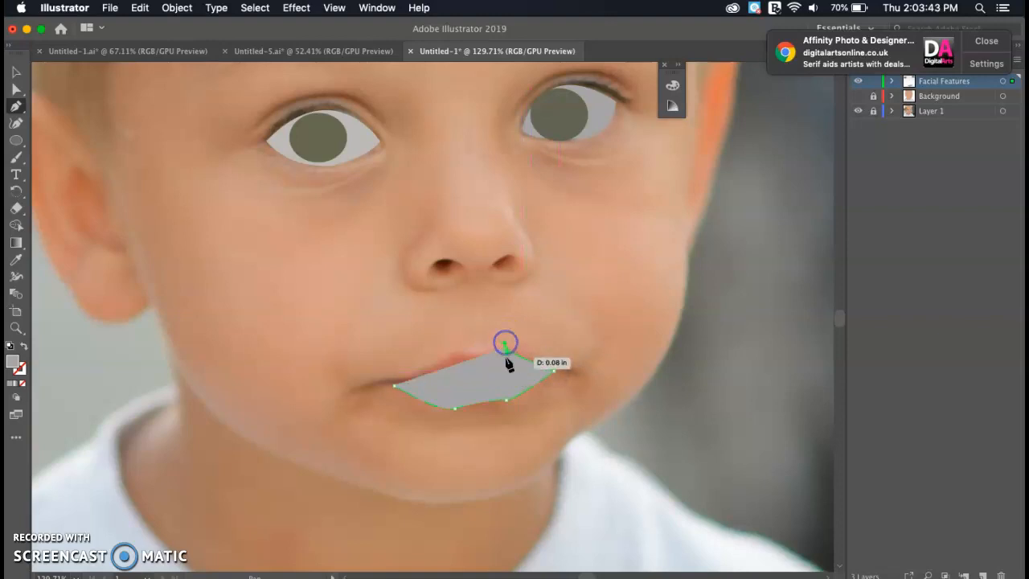
pyautogui.press('/')
pyautogui.click(505, 350)
pyautogui.click(481, 354)
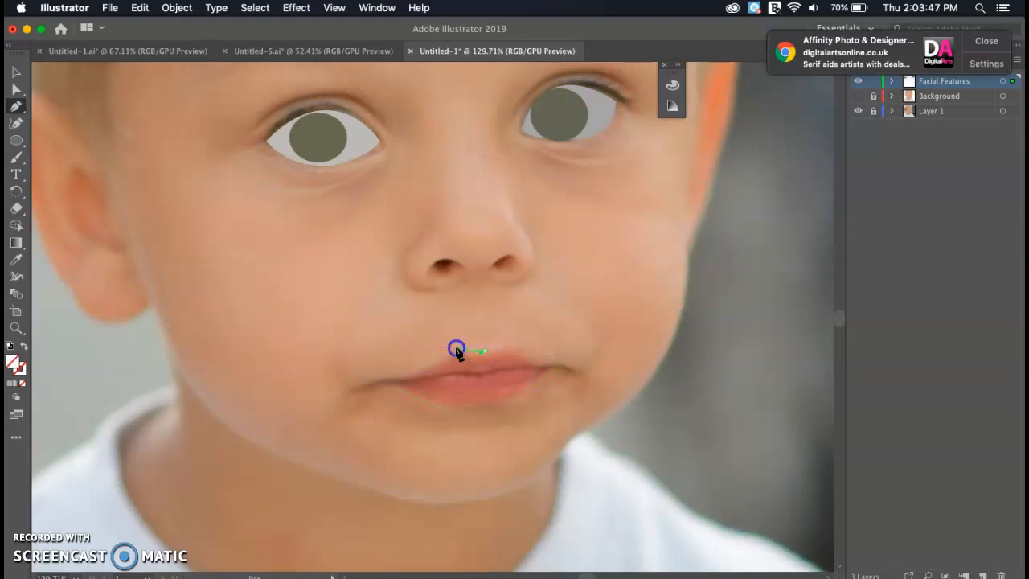
pyautogui.click(392, 385)
pyautogui.press('i')
pyautogui.click(488, 387)
pyautogui.click(421, 376)
# - Zoom out and start an unfilled Pen path from the left temple up along the hairline
pyautogui.hscroll(5, 356, 378)
pyautogui.scroll(3, 356, 379)
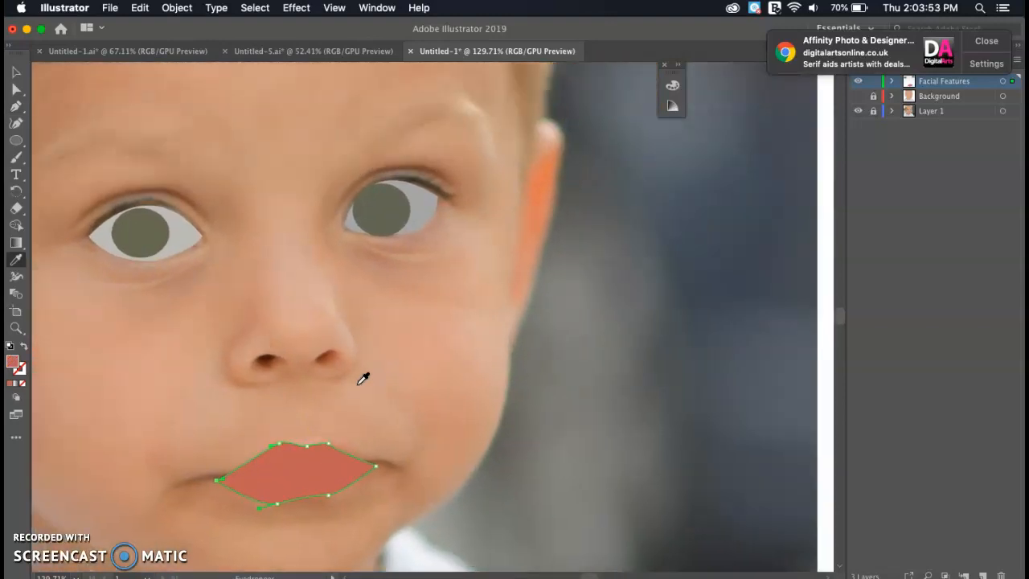
pyautogui.scroll(5, 306, 367)
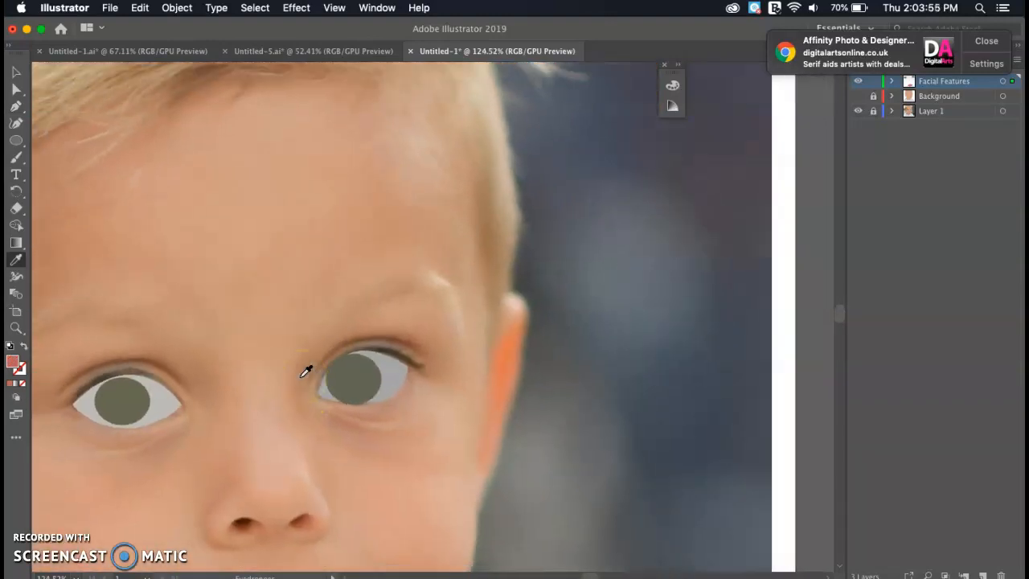
pyautogui.scroll(-5, 306, 371)
pyautogui.scroll(5, 305, 371)
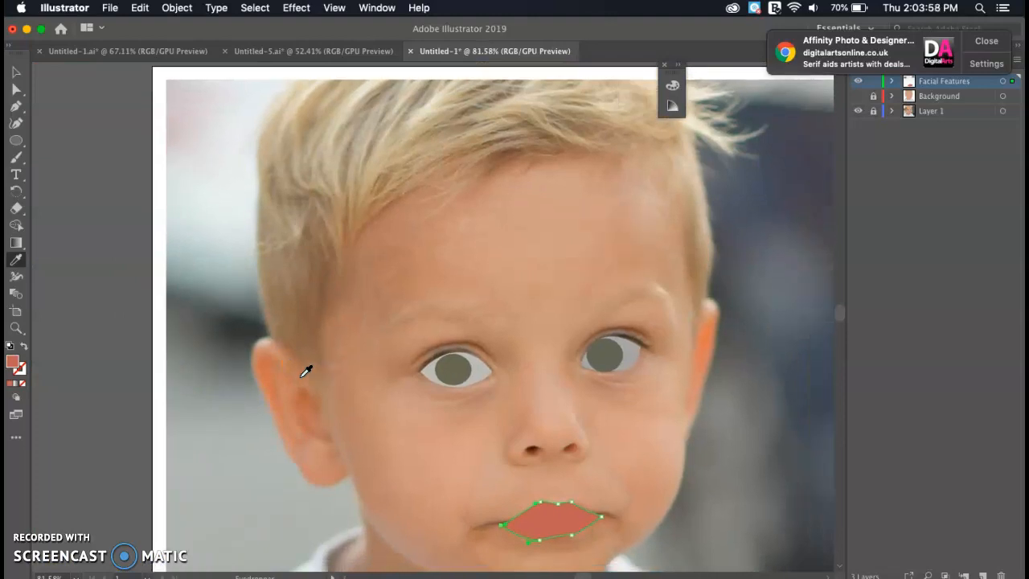
pyautogui.hscroll(3, 305, 372)
pyautogui.press('p')
pyautogui.click(283, 369)
pyautogui.click(284, 284)
pyautogui.moveTo(342, 208); pyautogui.dragTo(501, 159)
pyautogui.click(392, 187)
pyautogui.press('/')
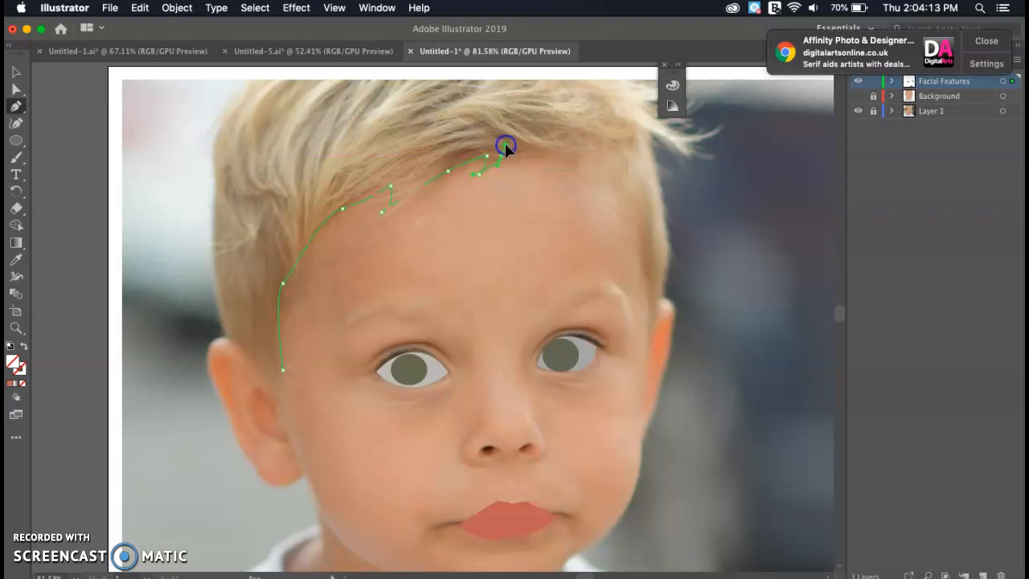
# - Extend the hair outline with curved anchors across the top and down the right side
pyautogui.click(502, 156)
pyautogui.click(575, 157)
pyautogui.moveTo(576, 158); pyautogui.dragTo(652, 330)
pyautogui.click(649, 335)
pyautogui.click(671, 278)
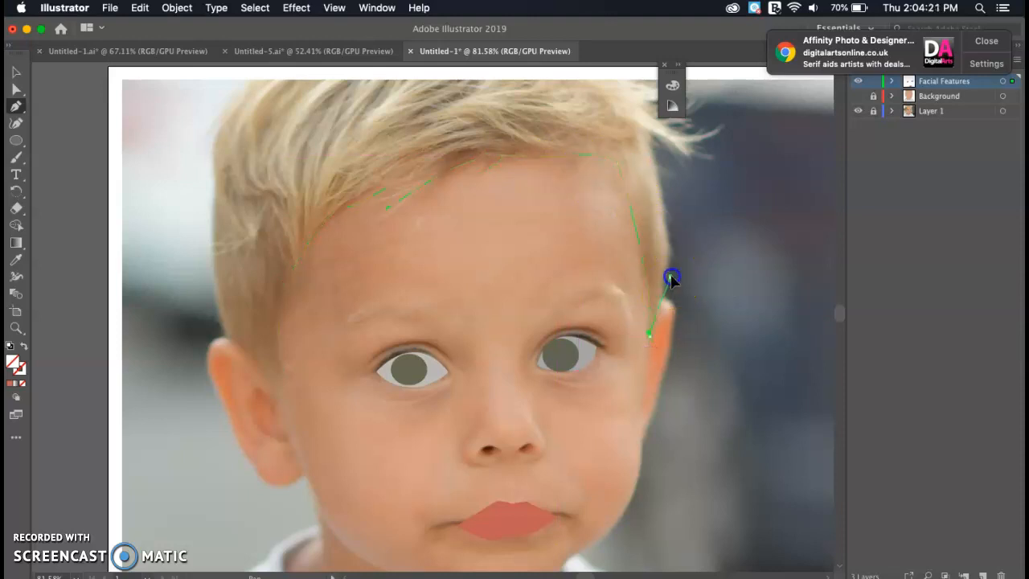
pyautogui.click(653, 141)
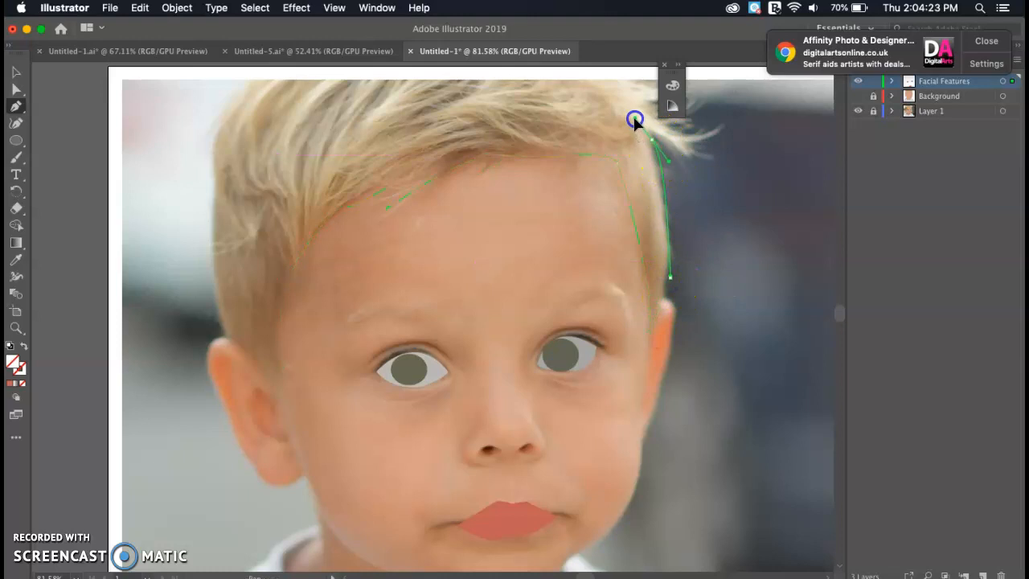
pyautogui.click(580, 138)
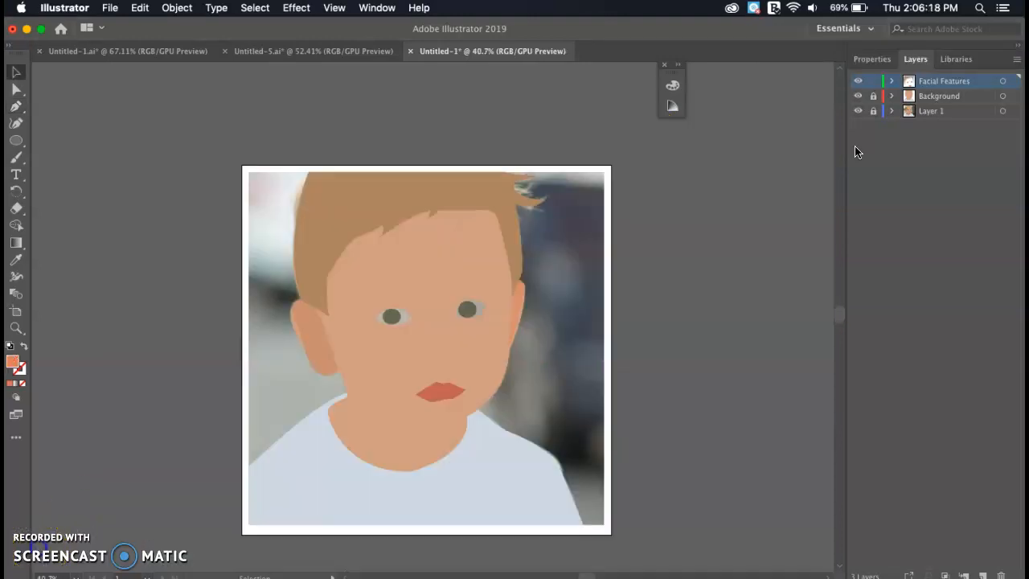
pyautogui.click(861, 114)
# - Hide the flat-shape layers, add a new top layer named 'Details', and show the photo layer
pyautogui.scroll(1, 492, 300)
pyautogui.scroll(2, 493, 304)
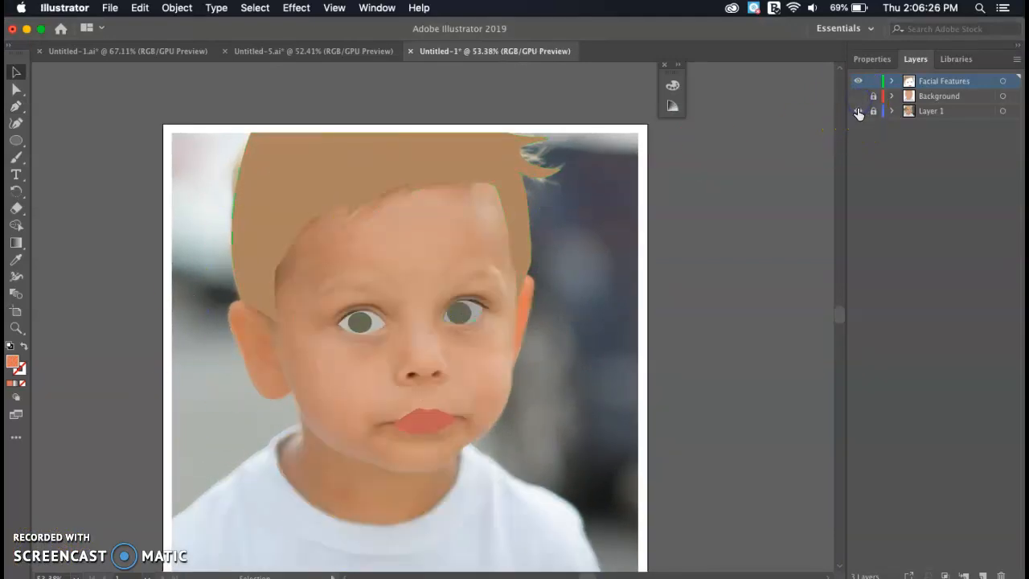
pyautogui.click(858, 110)
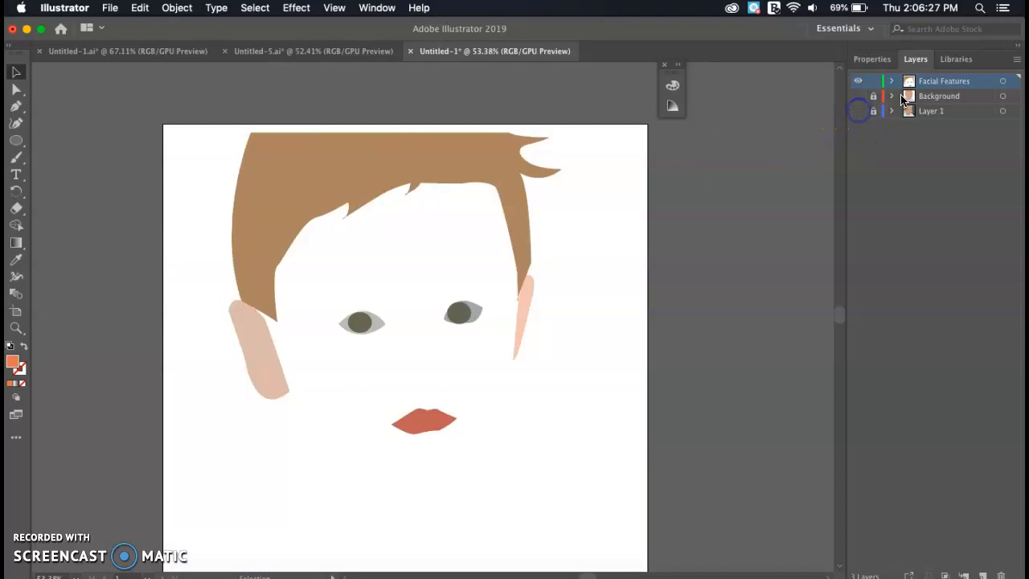
pyautogui.click(857, 81)
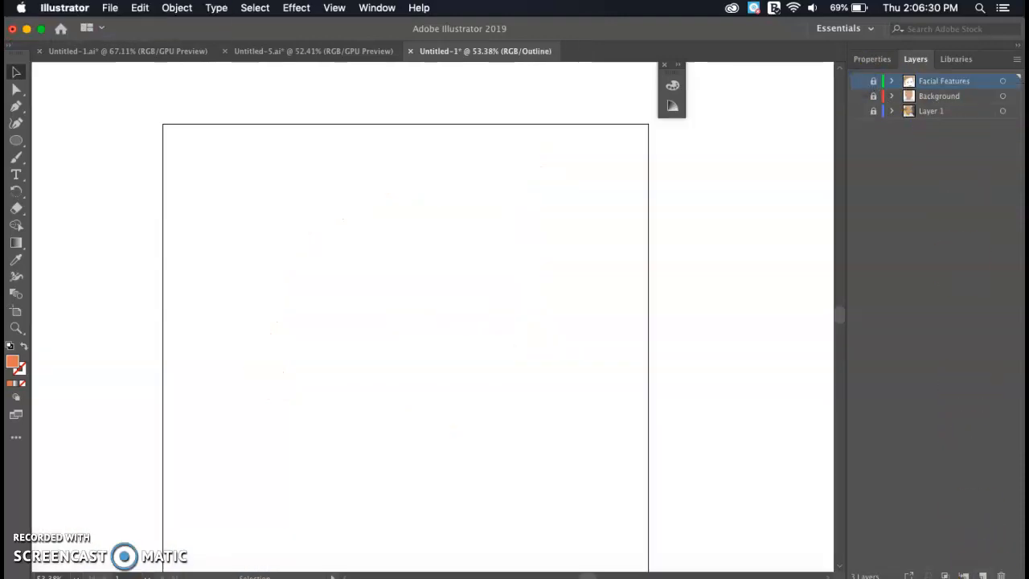
pyautogui.click(982, 573)
pyautogui.click(858, 126)
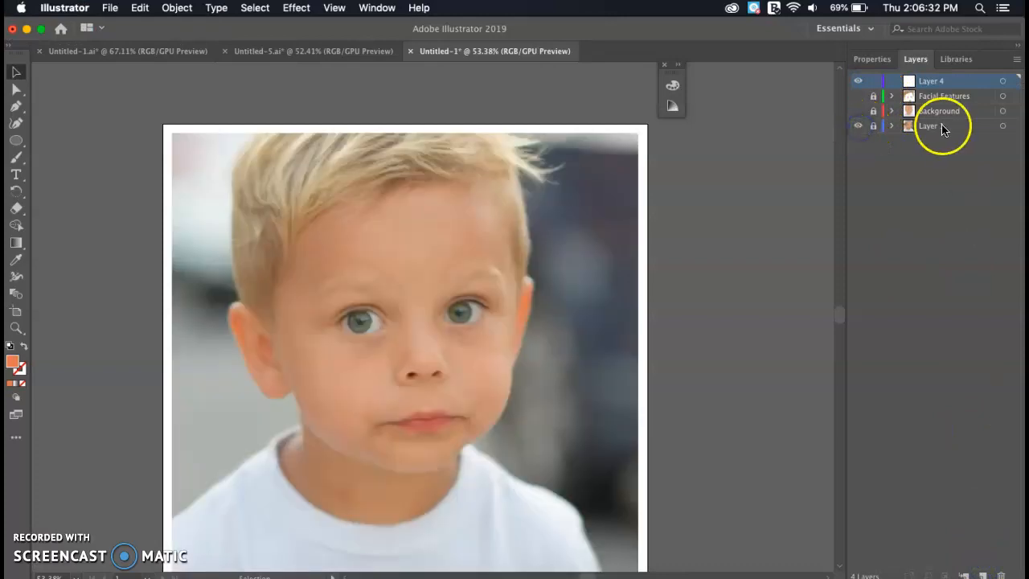
pyautogui.scroll(-2, 504, 208)
pyautogui.click(935, 80)
pyautogui.doubleClick(935, 80)
pyautogui.write('Details')
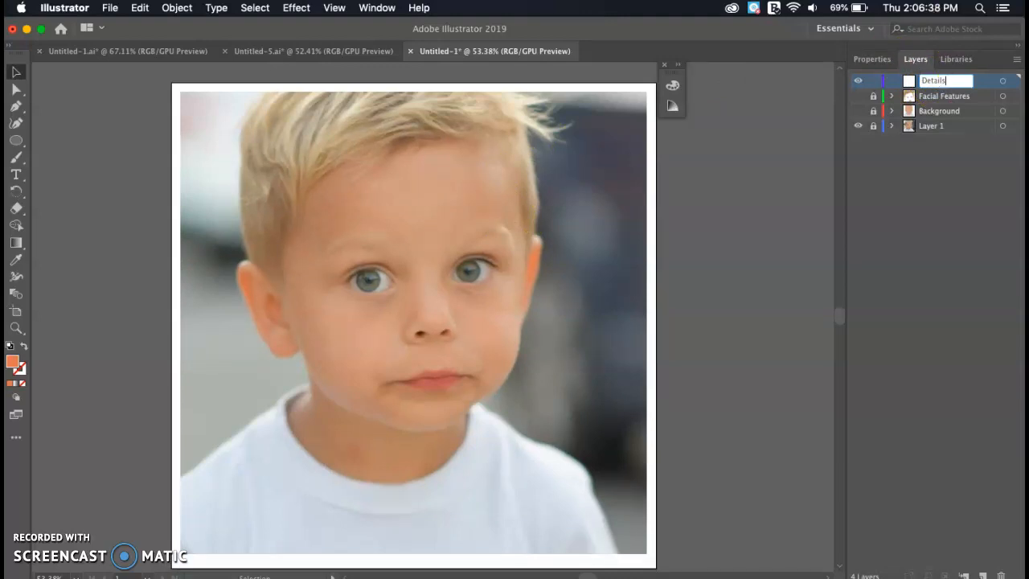
pyautogui.click(974, 94)
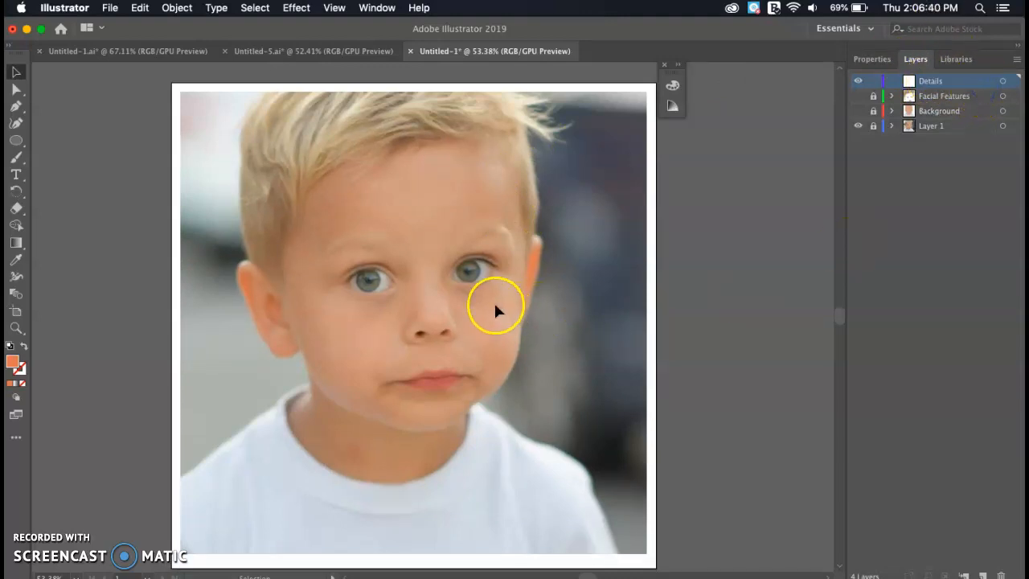
# - Pen a curved path arching over the left eye past its outer corner
pyautogui.scroll(2, 212, 148)
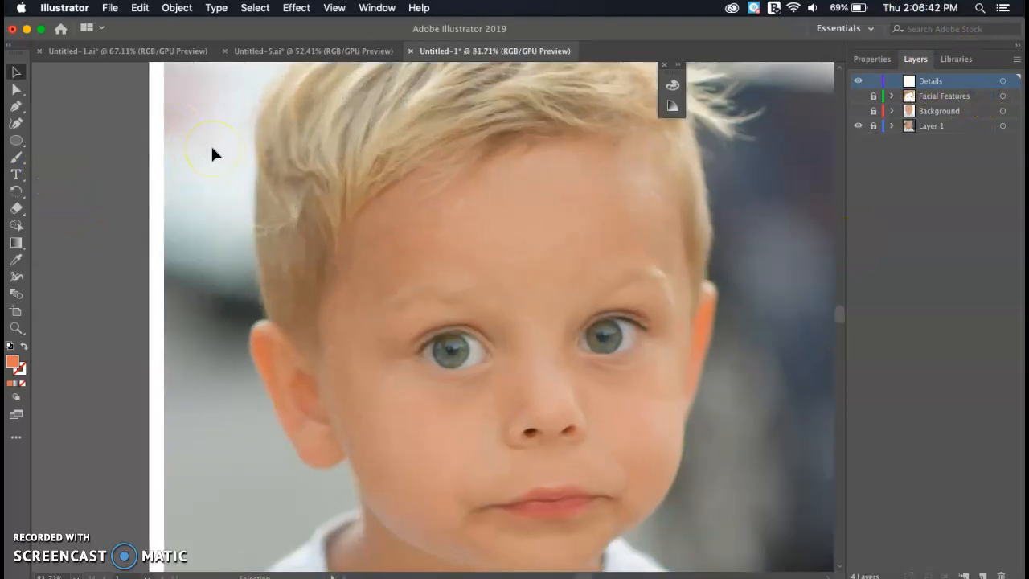
pyautogui.press('p')
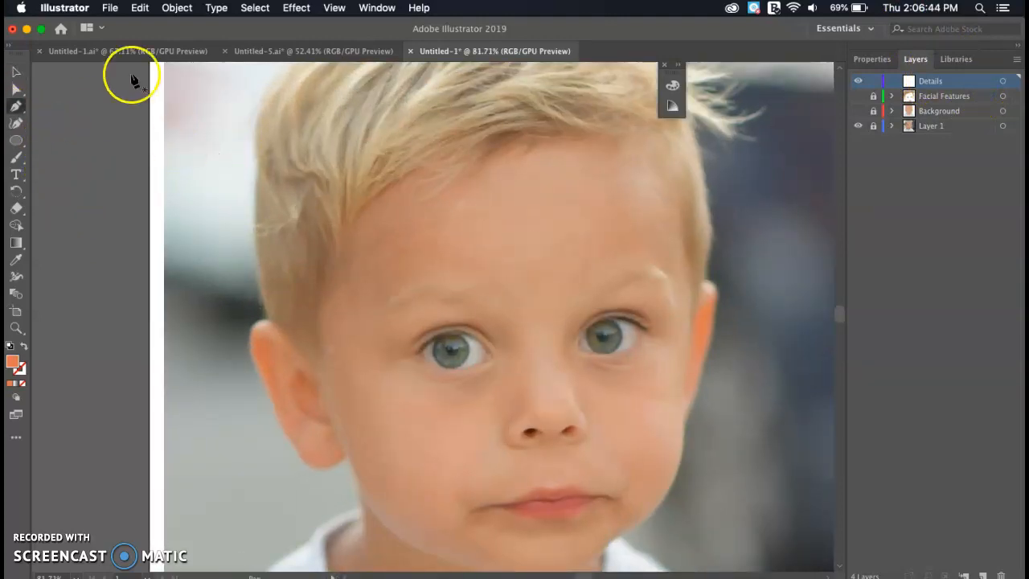
pyautogui.scroll(-3, 394, 183)
pyautogui.hscroll(2, 394, 183)
pyautogui.scroll(6, 392, 185)
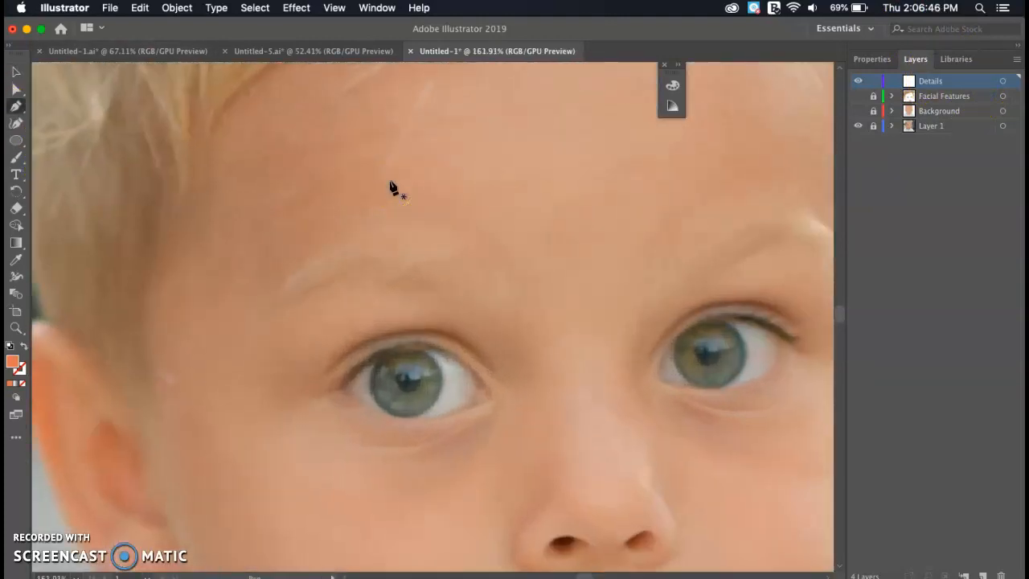
pyautogui.scroll(-4, 392, 185)
pyautogui.hscroll(1, 392, 185)
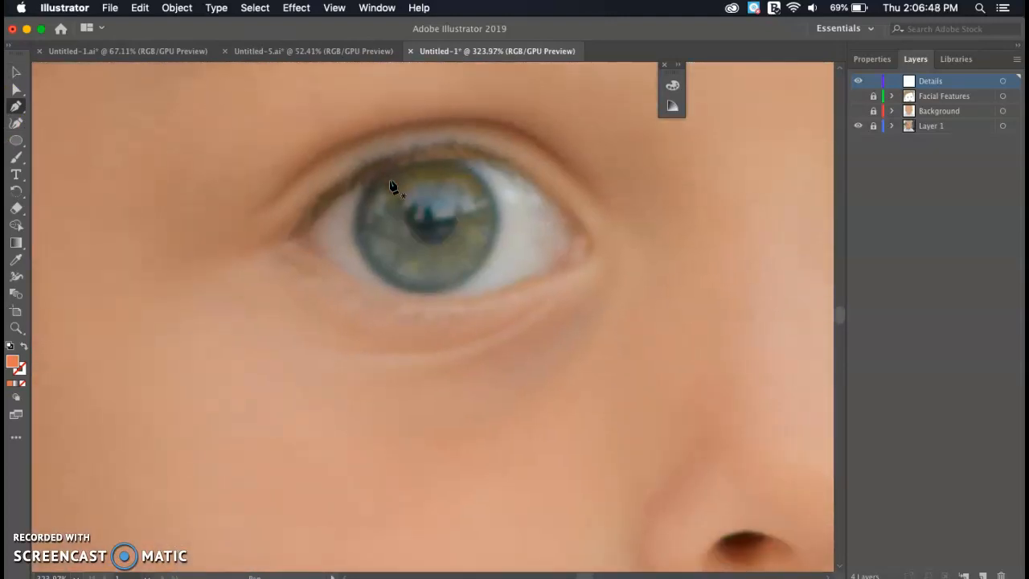
pyautogui.scroll(1, 392, 186)
pyautogui.scroll(2, 392, 185)
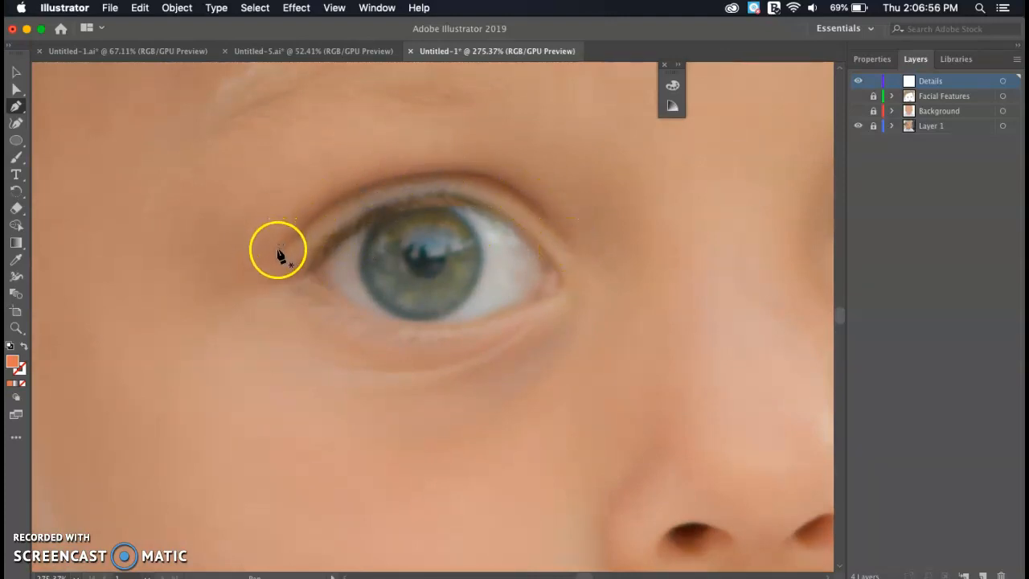
pyautogui.click(429, 173)
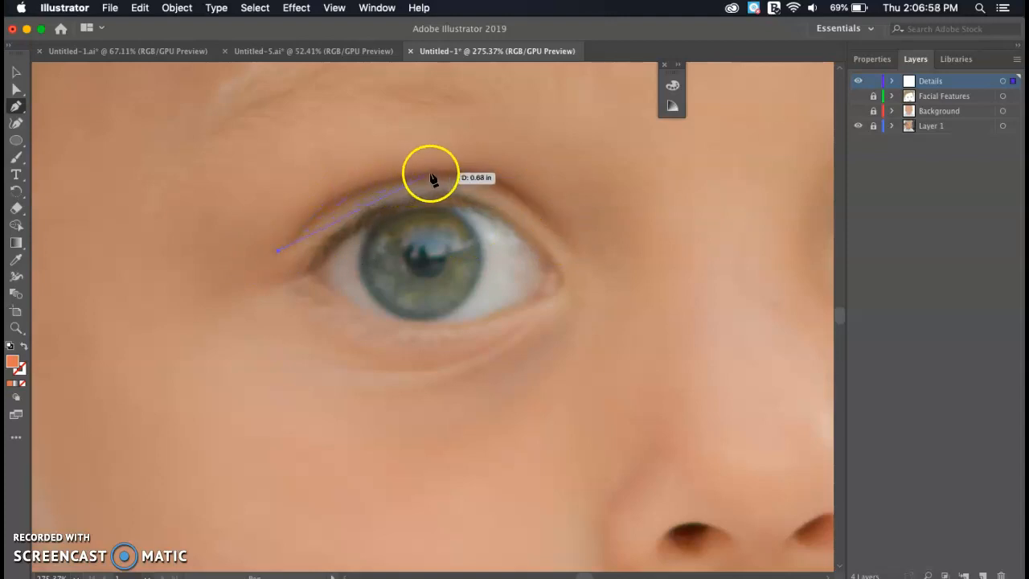
pyautogui.moveTo(428, 172); pyautogui.dragTo(567, 245)
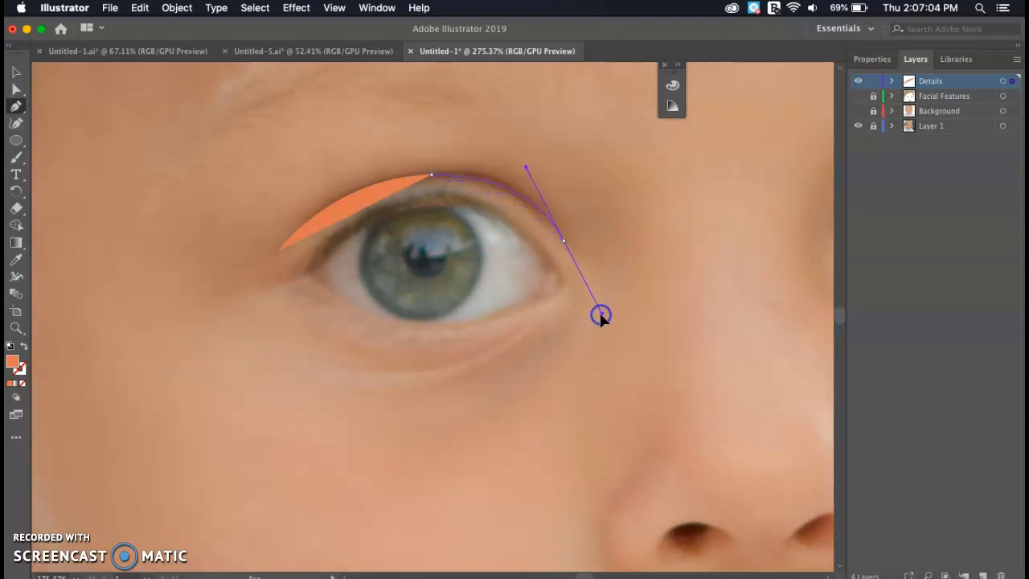
pyautogui.moveTo(601, 314); pyautogui.dragTo(602, 313)
# - Make the curve an unfilled brown stroke sampled from the photo, tapered with the Width tool
pyautogui.press('/')
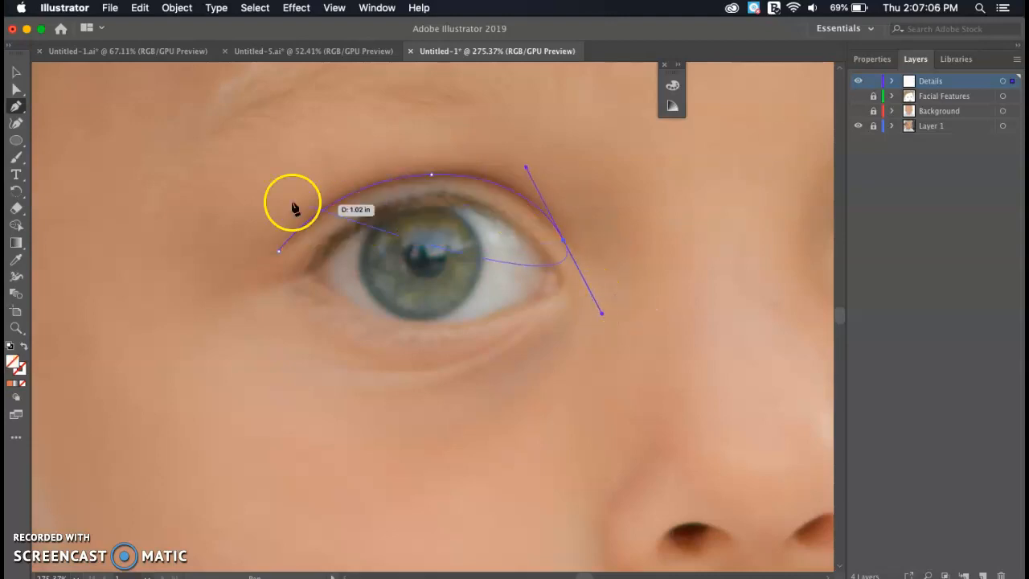
pyautogui.press('i')
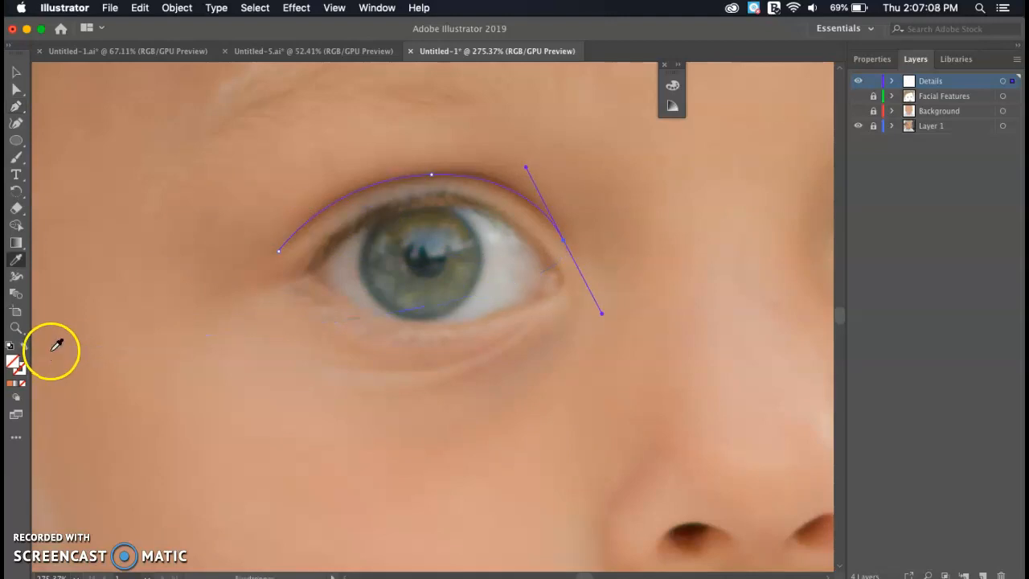
pyautogui.click(481, 173)
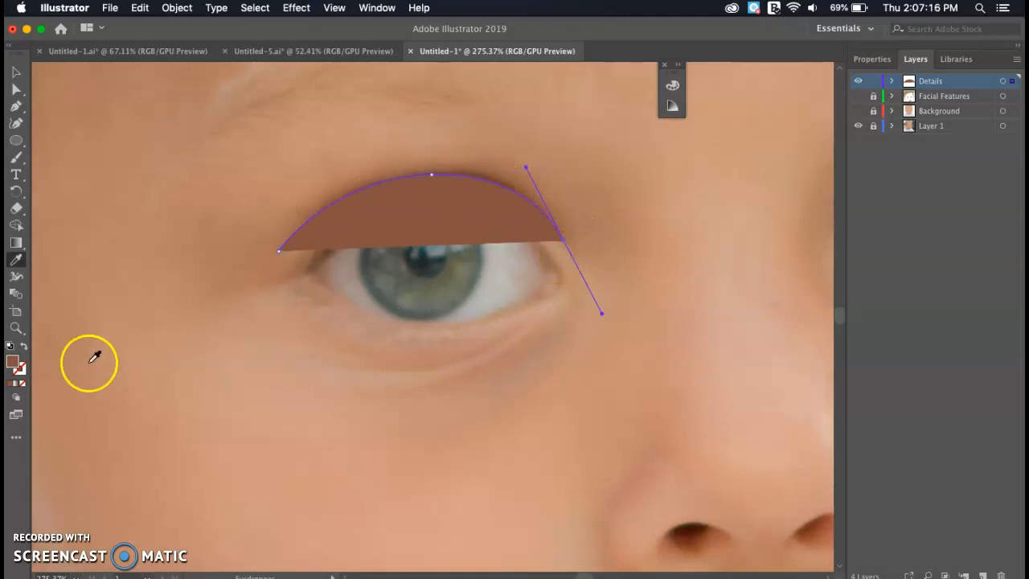
pyautogui.click(24, 346)
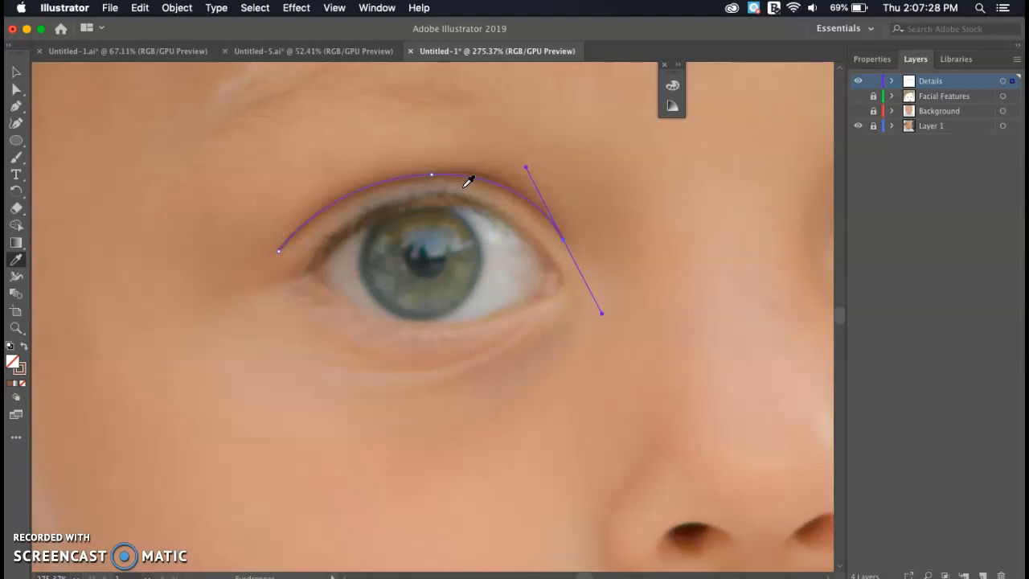
pyautogui.moveTo(464, 176)
pyautogui.mouseDown()
pyautogui.moveTo(461, 188)
pyautogui.moveTo(433, 180)
pyautogui.moveTo(432, 169)
pyautogui.moveTo(466, 187)
pyautogui.mouseUp()
pyautogui.click(546, 211)
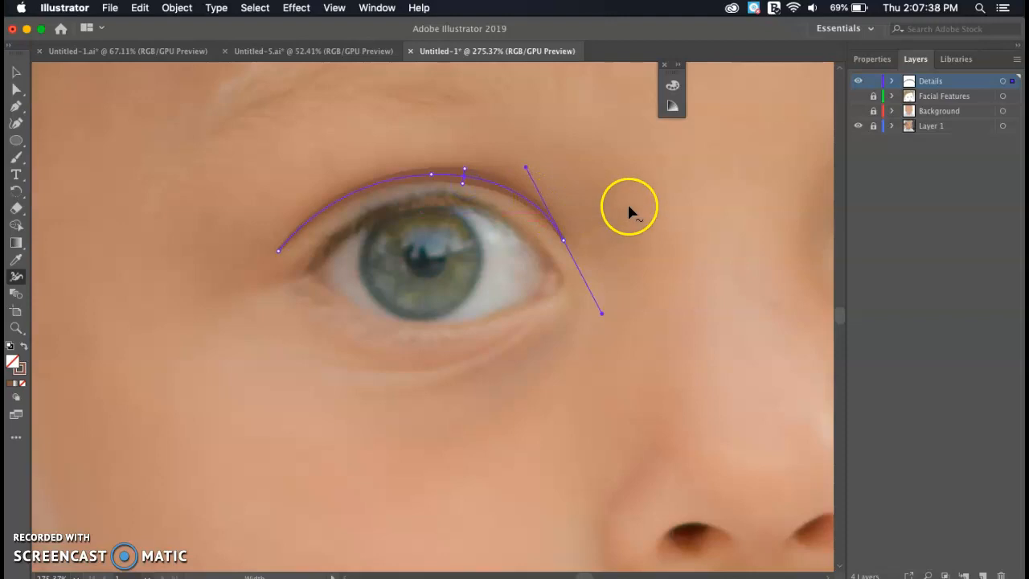
# - Show the flat skin and facial features layers to check, then hide them again
pyautogui.click(858, 110)
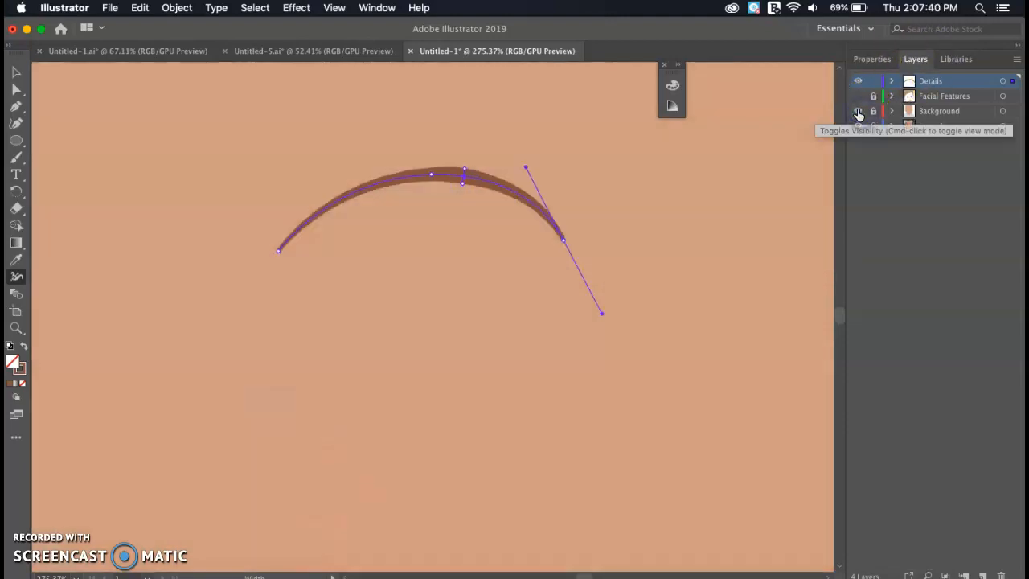
pyautogui.scroll(-5, 460, 207)
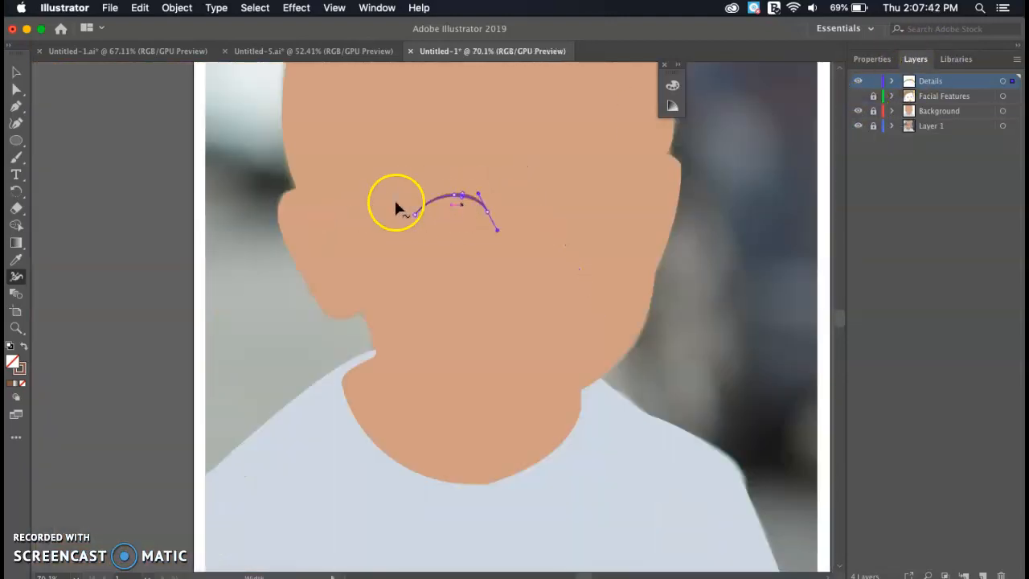
pyautogui.click(857, 95)
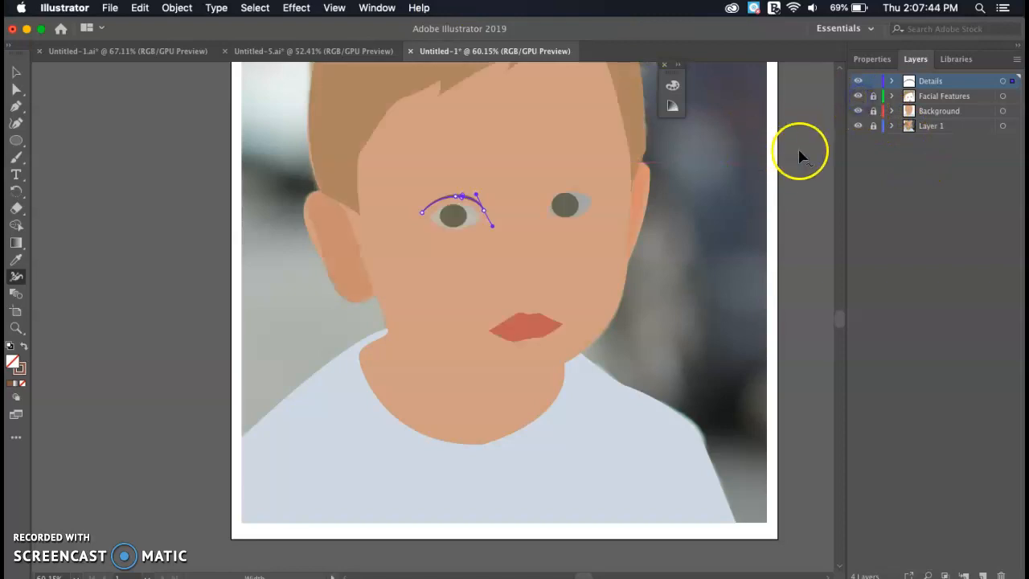
pyautogui.click(14, 75)
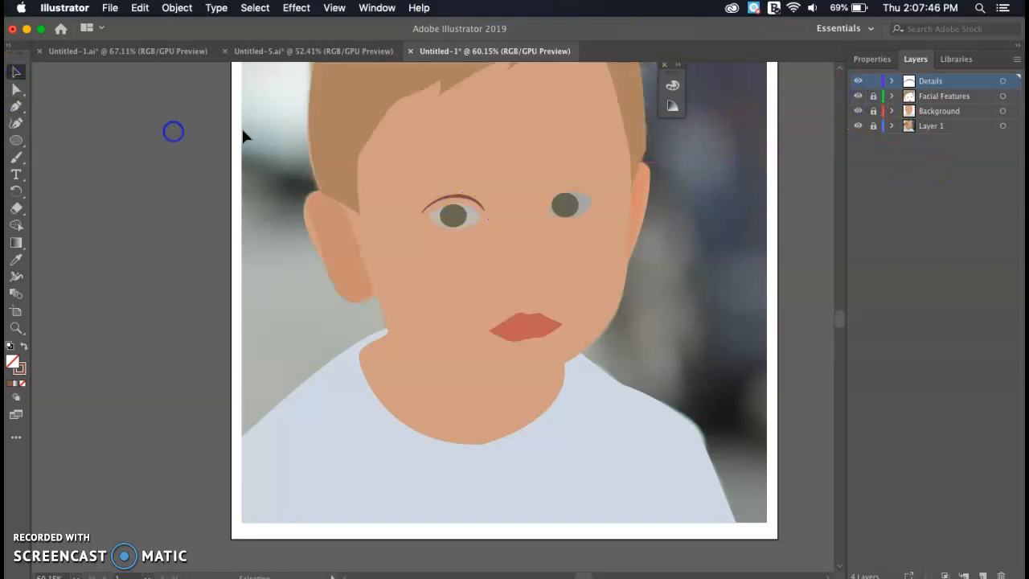
pyautogui.scroll(3, 487, 208)
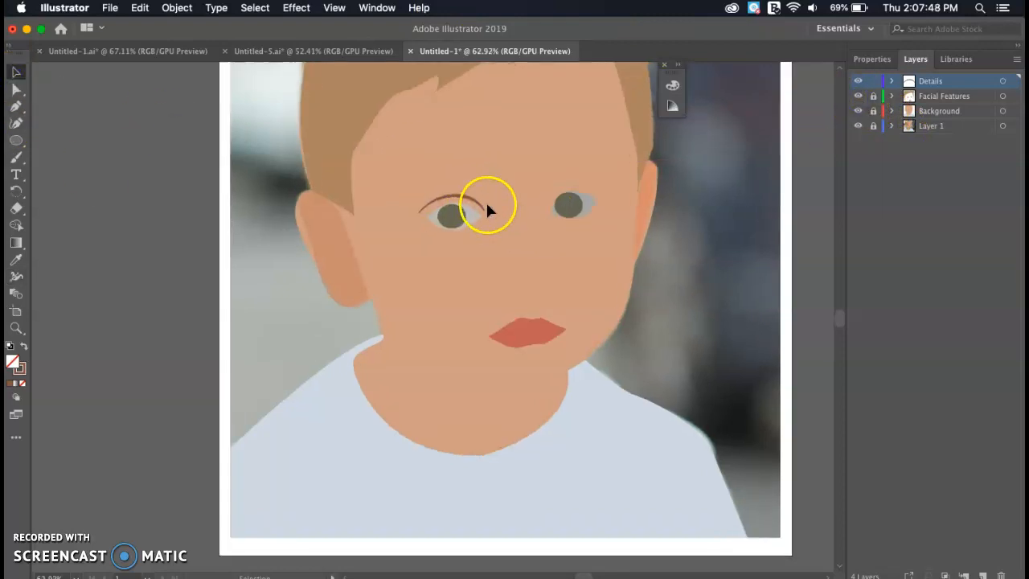
pyautogui.click(857, 95)
pyautogui.click(858, 110)
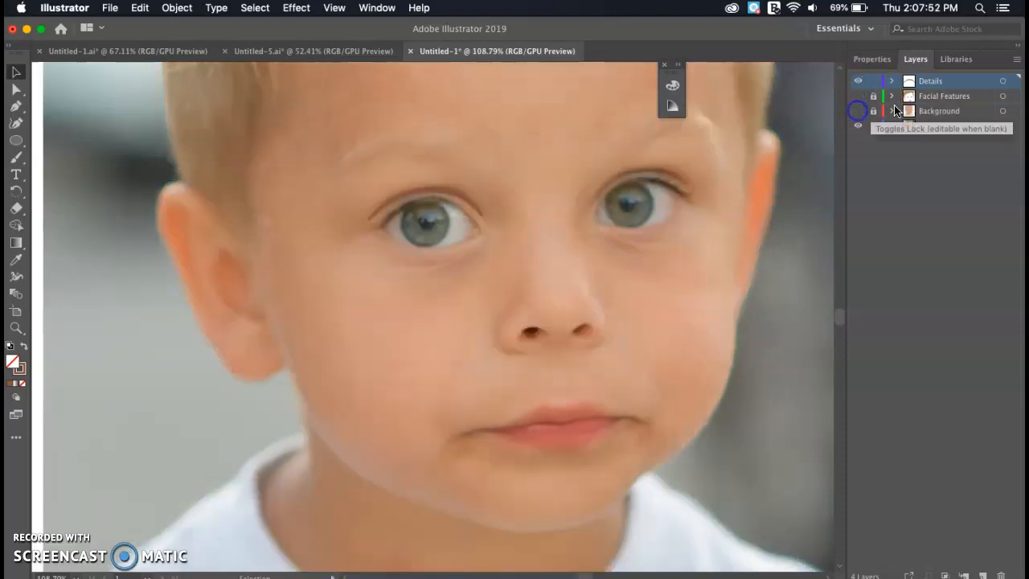
# - Pen a new curved path along the left eye's upper lid
pyautogui.scroll(4, 561, 232)
pyautogui.hscroll(-2, 560, 232)
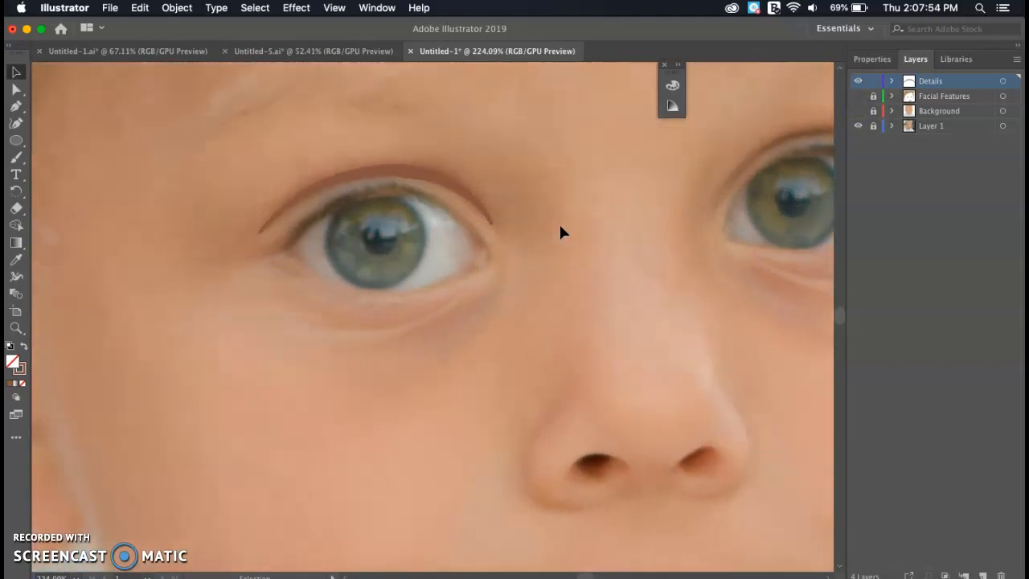
pyautogui.press('p')
pyautogui.click(468, 229)
pyautogui.moveTo(289, 237); pyautogui.dragTo(182, 345)
# - Turn the lid path into a sampled brown stroke thickened at its middle
pyautogui.press('i')
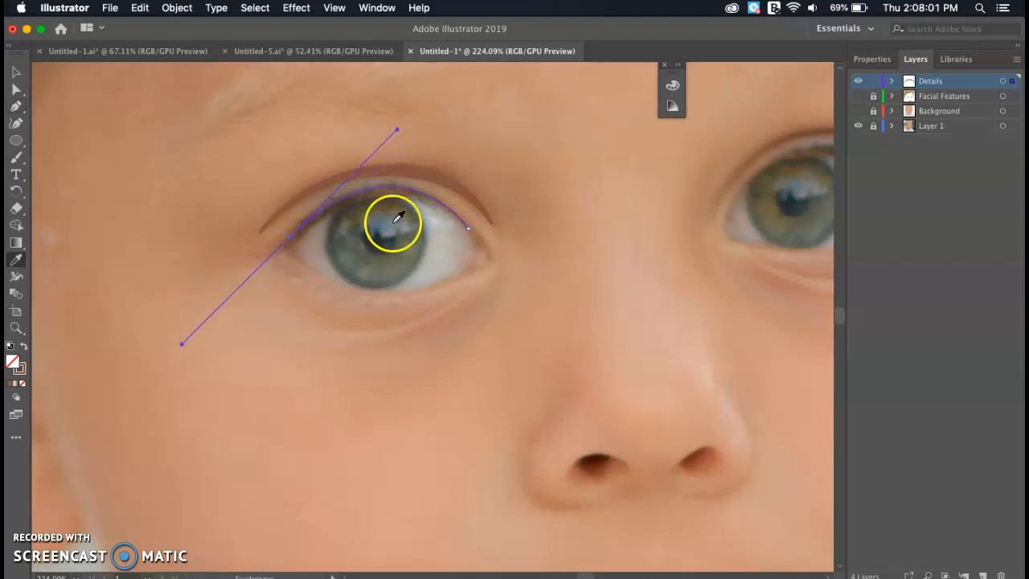
pyautogui.click(348, 198)
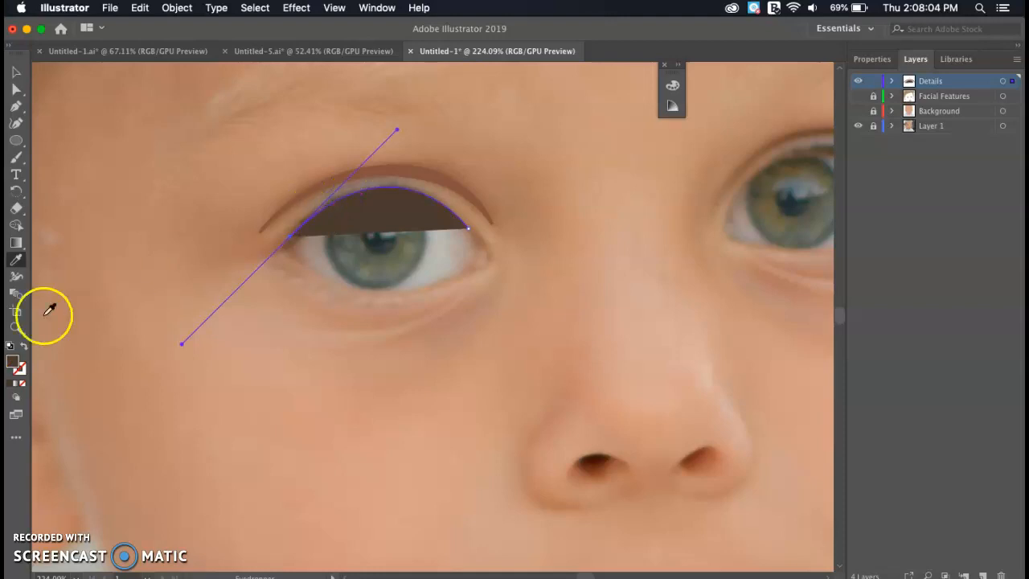
pyautogui.click(23, 346)
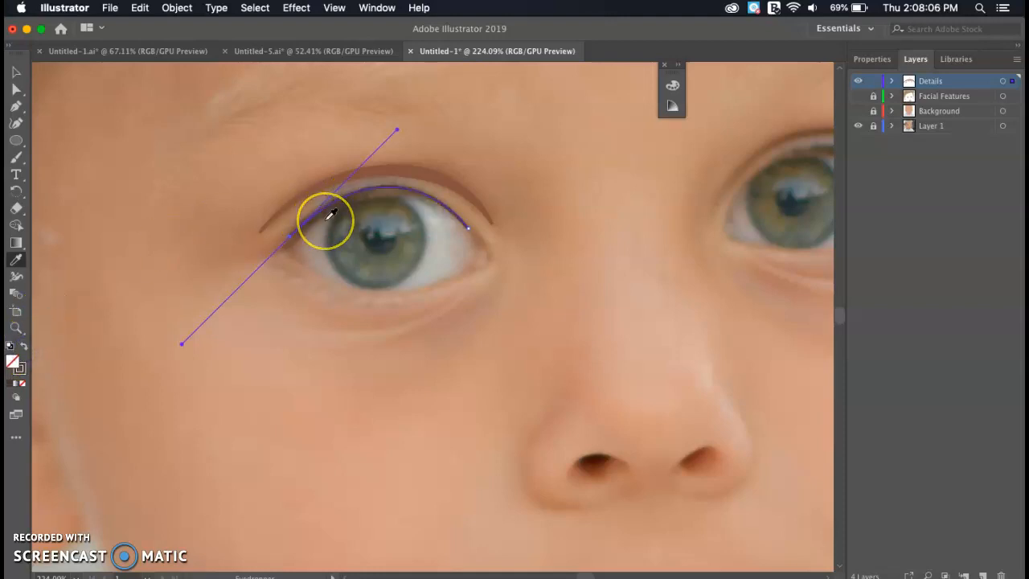
pyautogui.moveTo(381, 186); pyautogui.dragTo(381, 198)
pyautogui.press('p')
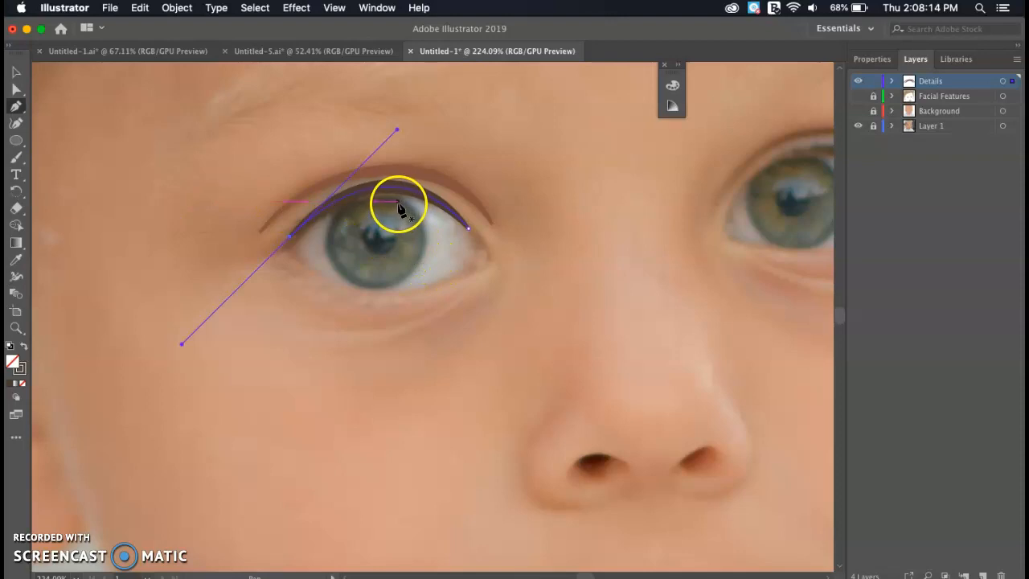
pyautogui.scroll(4, 400, 207)
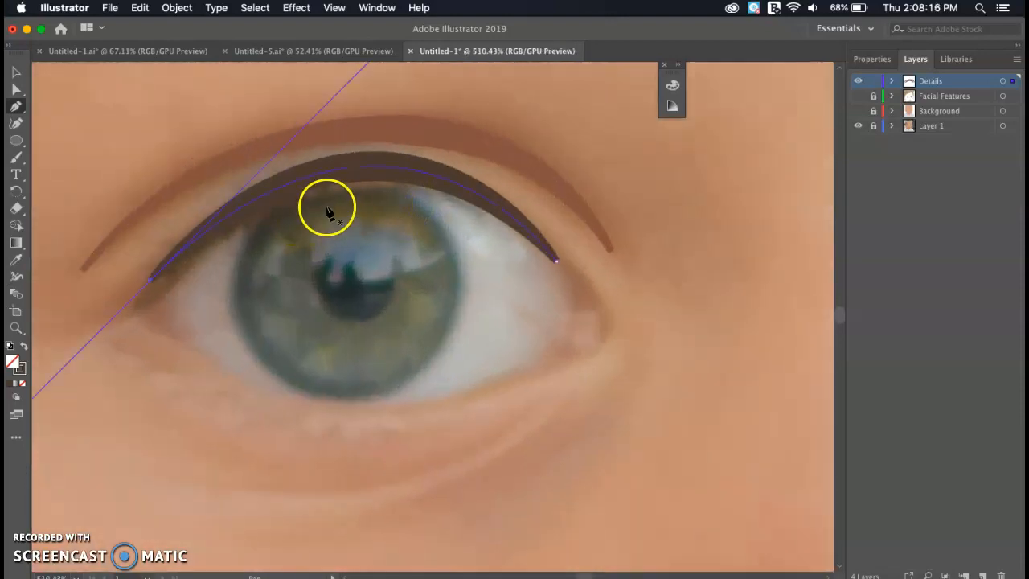
# - Add a dark brown stroke curving around the iris's left edge, widened at several width points
pyautogui.click(324, 204)
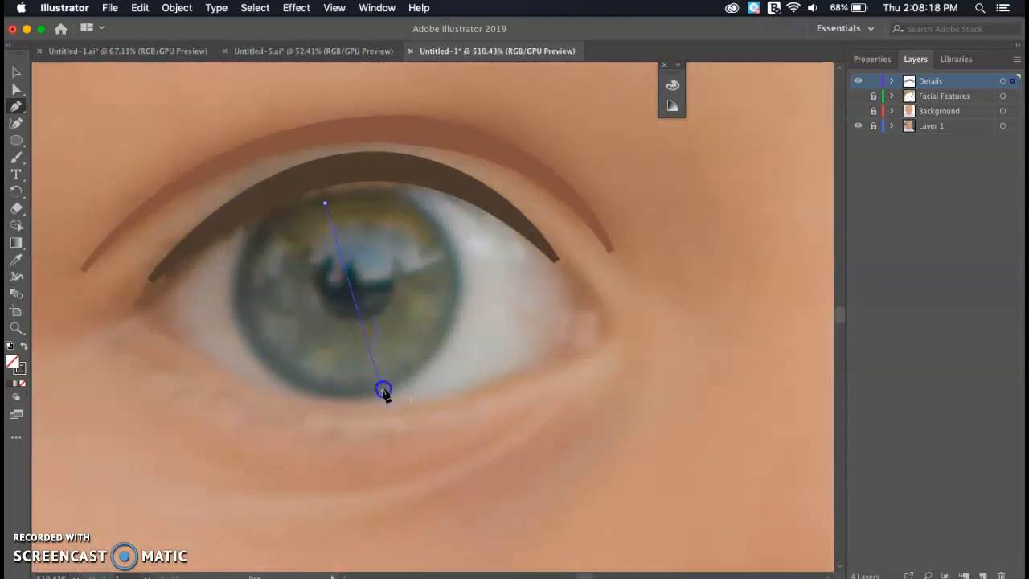
pyautogui.moveTo(479, 443); pyautogui.dragTo(667, 422)
pyautogui.press('i')
pyautogui.click(271, 221)
pyautogui.click(15, 260)
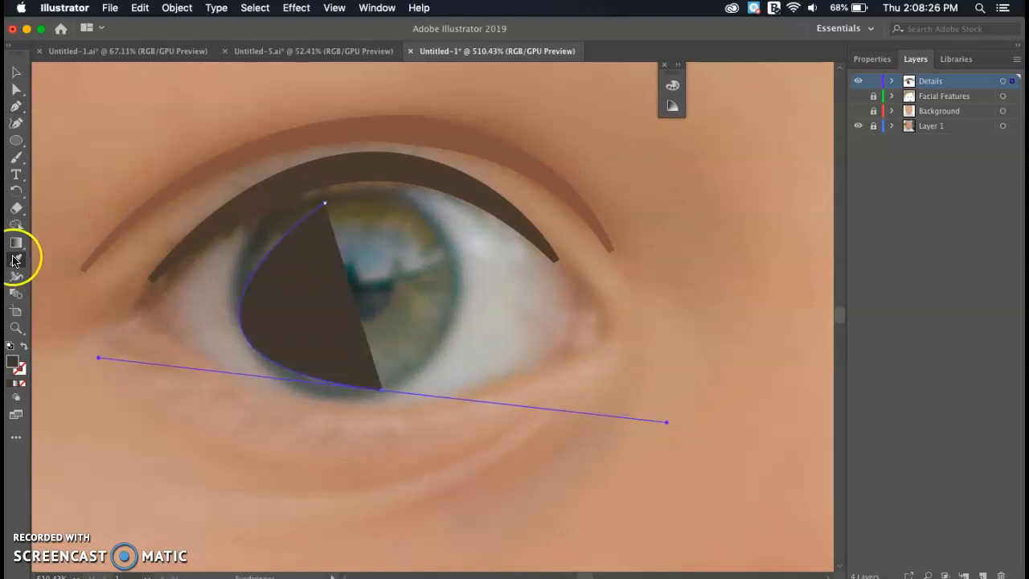
pyautogui.click(26, 350)
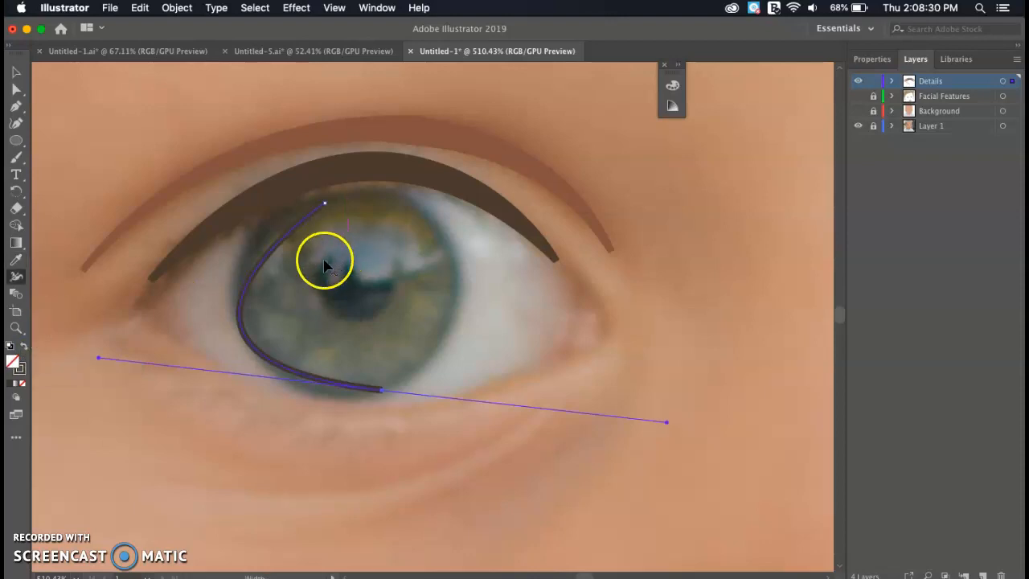
pyautogui.moveTo(271, 251); pyautogui.dragTo(257, 239)
pyautogui.moveTo(244, 334); pyautogui.dragTo(250, 336)
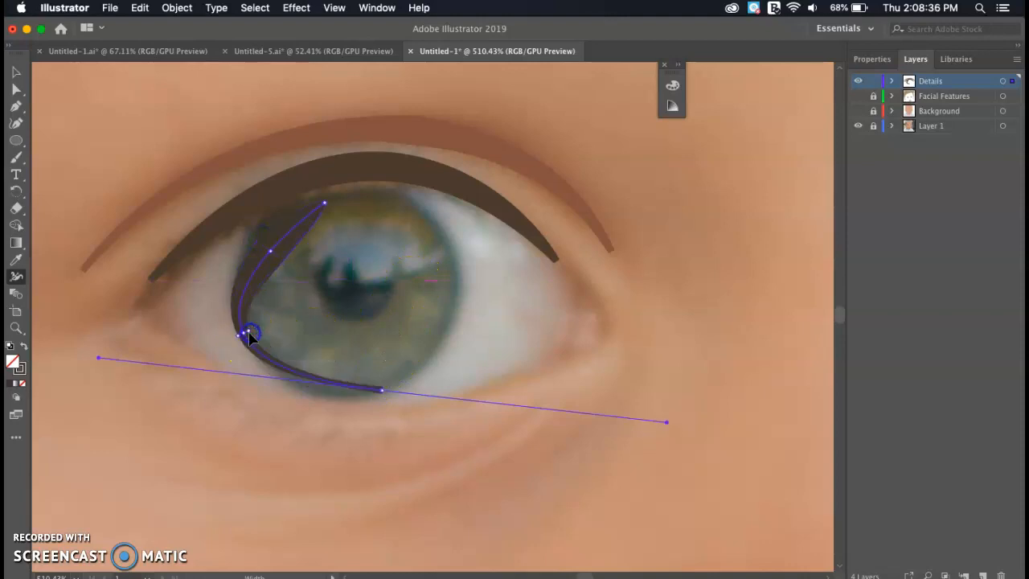
pyautogui.moveTo(270, 252)
pyautogui.mouseDown()
pyautogui.moveTo(278, 257)
pyautogui.moveTo(265, 243)
pyautogui.moveTo(241, 308)
pyautogui.moveTo(304, 234)
pyautogui.moveTo(266, 271)
pyautogui.moveTo(276, 275)
pyautogui.moveTo(266, 268)
pyautogui.mouseUp()
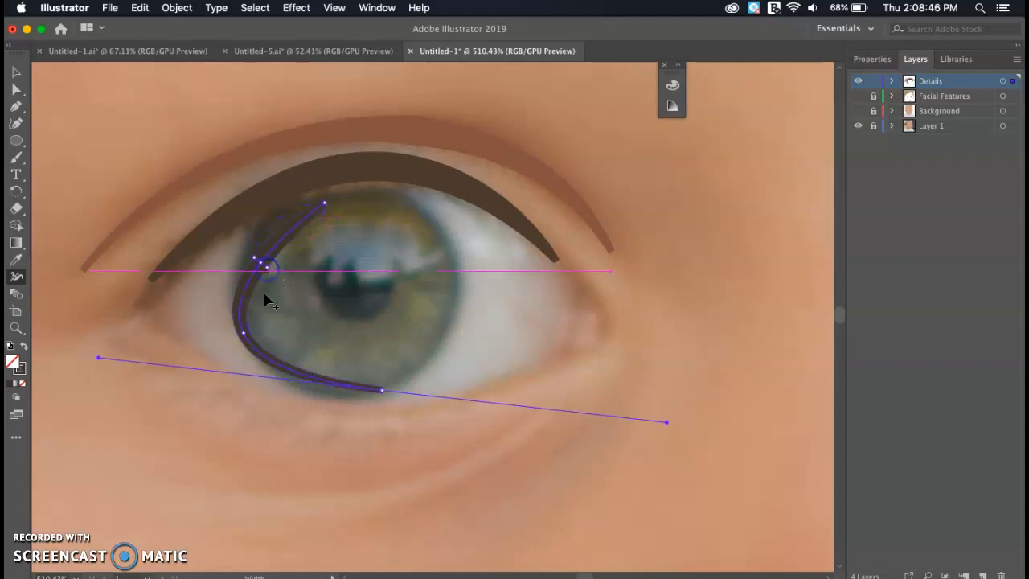
pyautogui.moveTo(260, 347)
pyautogui.mouseDown()
pyautogui.moveTo(280, 372)
pyautogui.moveTo(285, 355)
pyautogui.mouseUp()
pyautogui.click(420, 296)
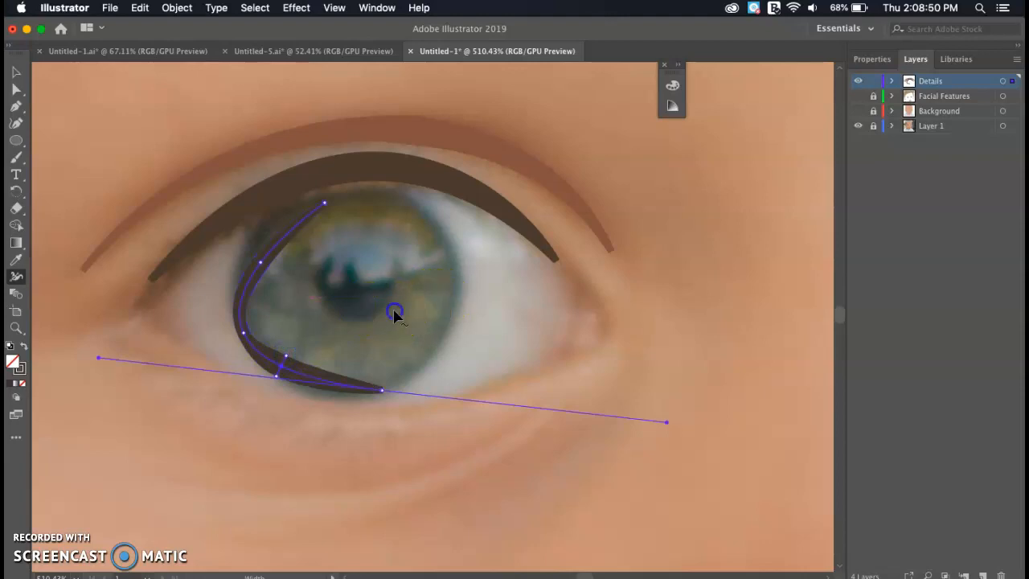
# - Draw a short dark stroke on the iris and widen it into a round pupil
pyautogui.press('p')
pyautogui.click(324, 260)
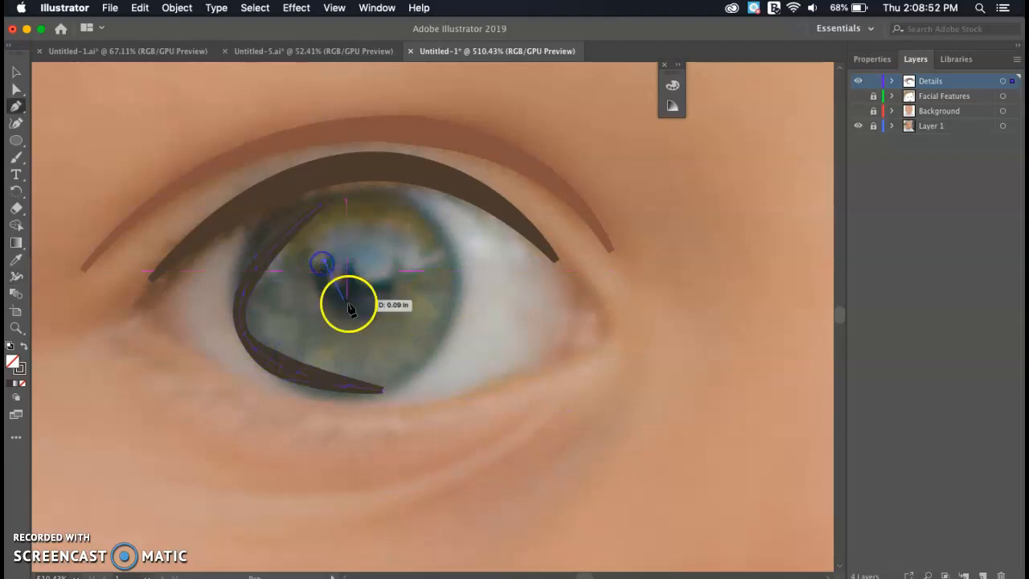
pyautogui.moveTo(385, 297); pyautogui.dragTo(434, 275)
pyautogui.press('i')
pyautogui.click(361, 291)
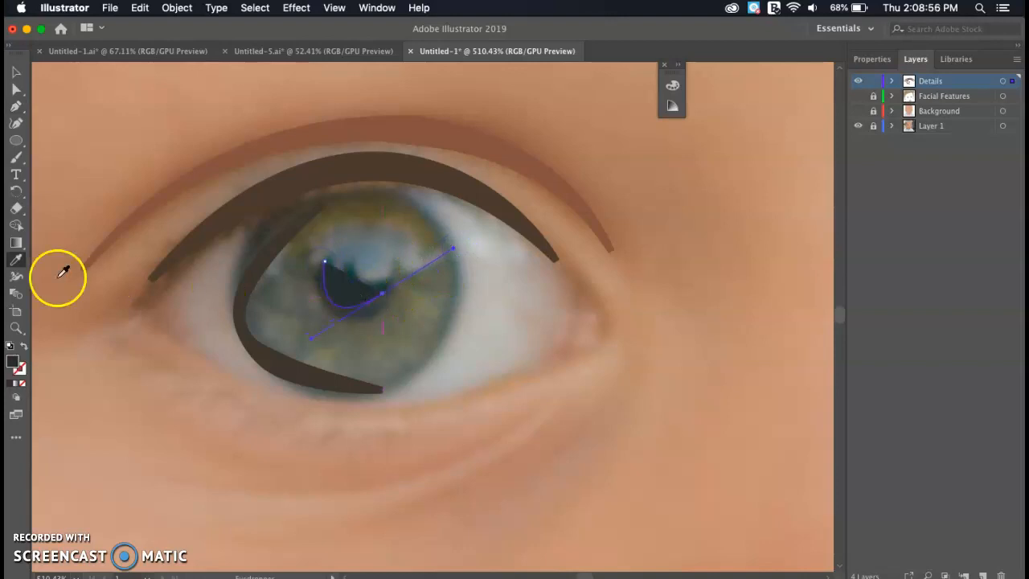
pyautogui.click(25, 347)
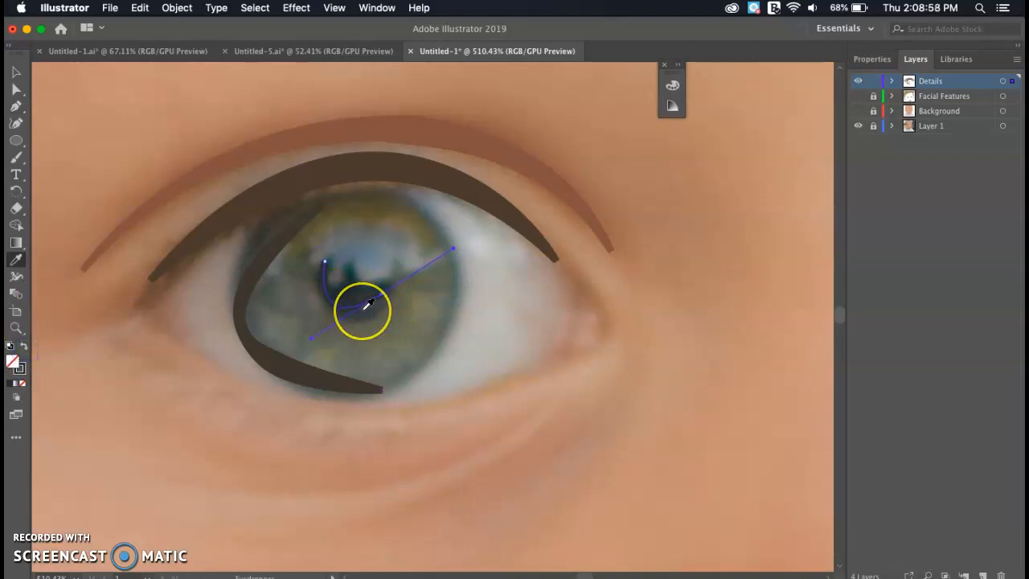
pyautogui.hotkey('shift', 'w')
pyautogui.moveTo(345, 315); pyautogui.dragTo(352, 296)
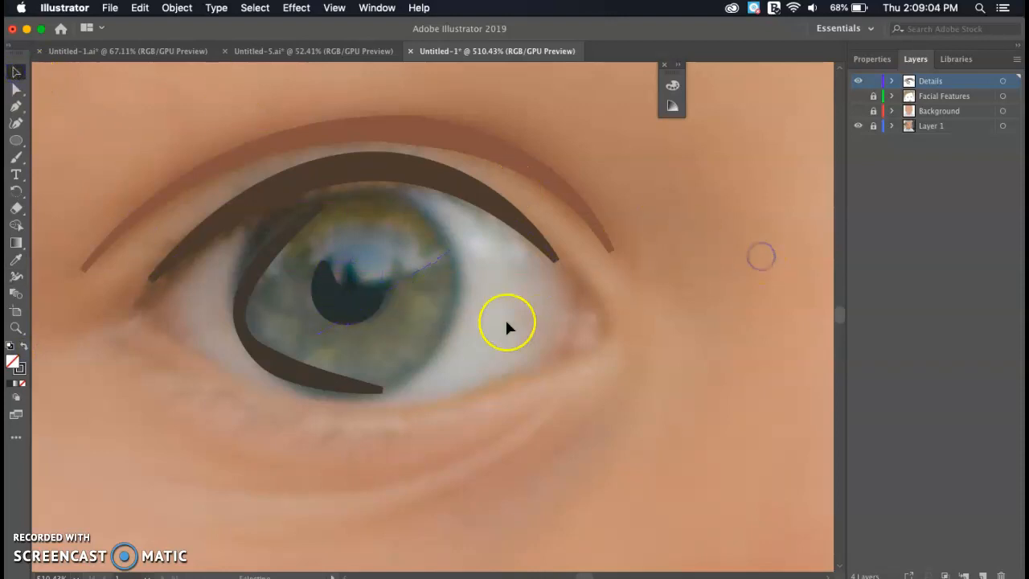
pyautogui.scroll(-10, 506, 327)
pyautogui.scroll(5, 507, 327)
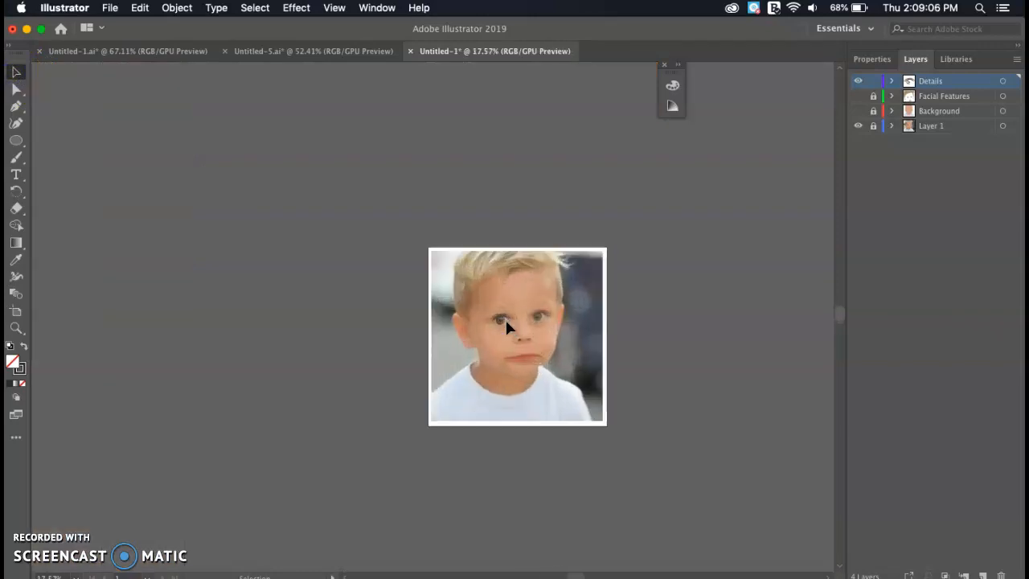
pyautogui.scroll(4, 495, 342)
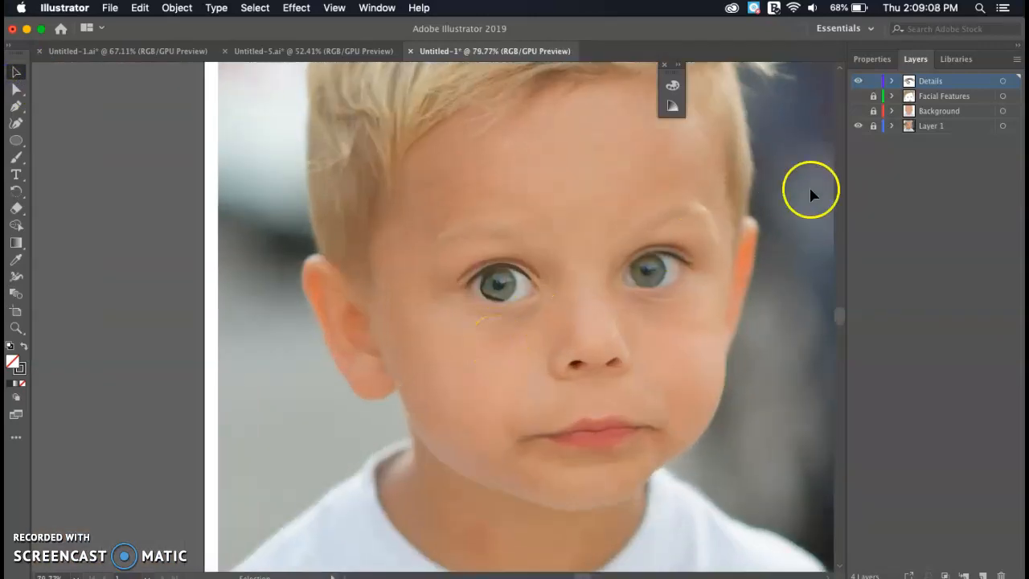
pyautogui.click(857, 111)
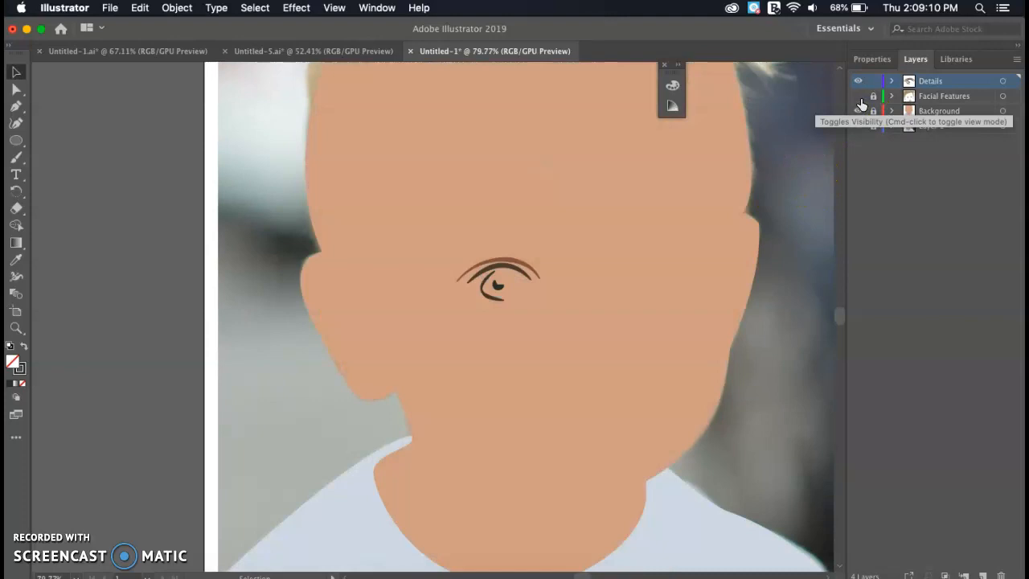
pyautogui.click(858, 96)
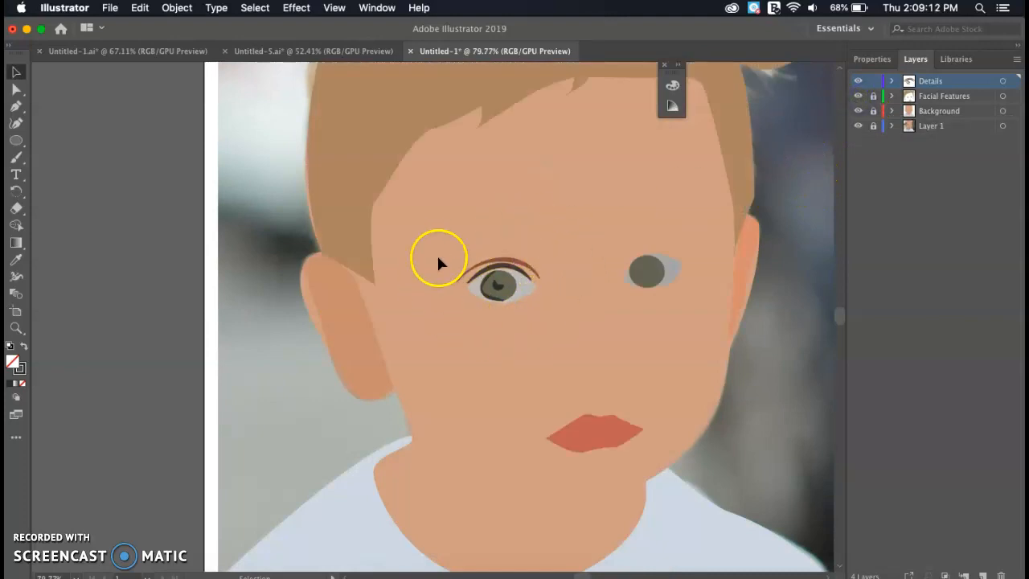
pyautogui.click(858, 98)
pyautogui.click(858, 111)
pyautogui.scroll(1, 601, 259)
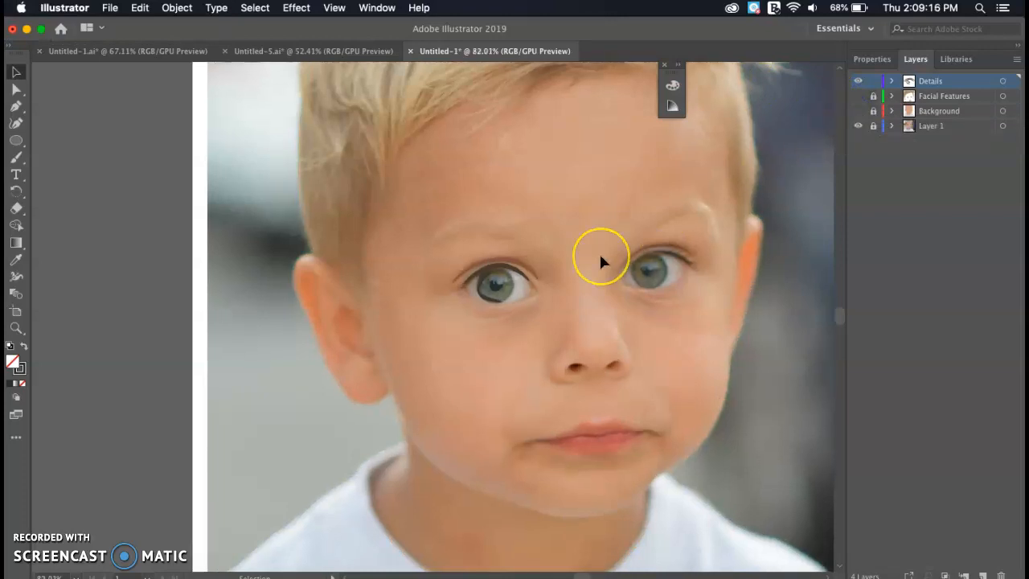
pyautogui.scroll(5, 601, 259)
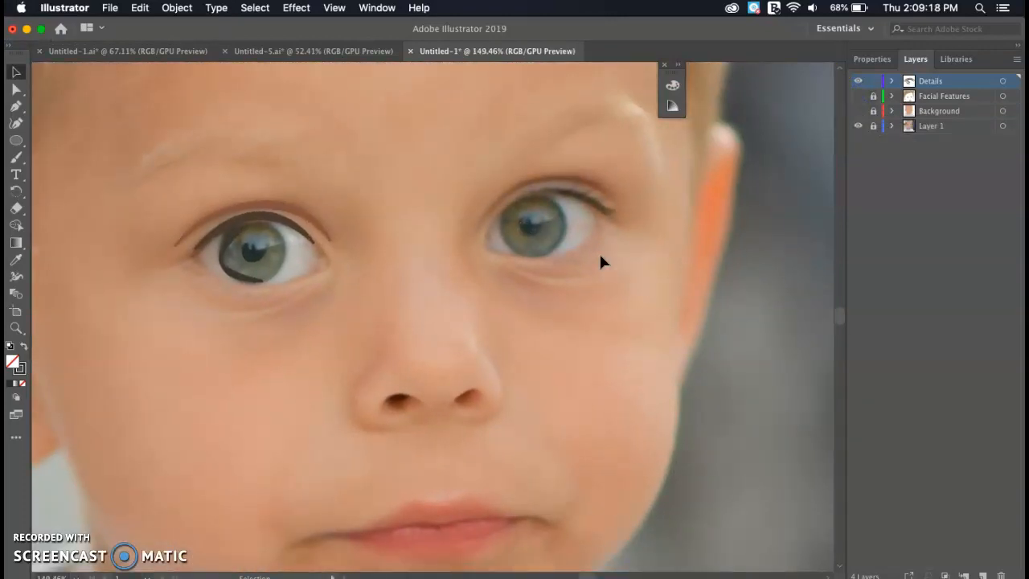
pyautogui.press('p')
# - Add a thickened skin-coloured stroke curving around the left nostril's outer edge
pyautogui.hscroll(-2, 395, 394)
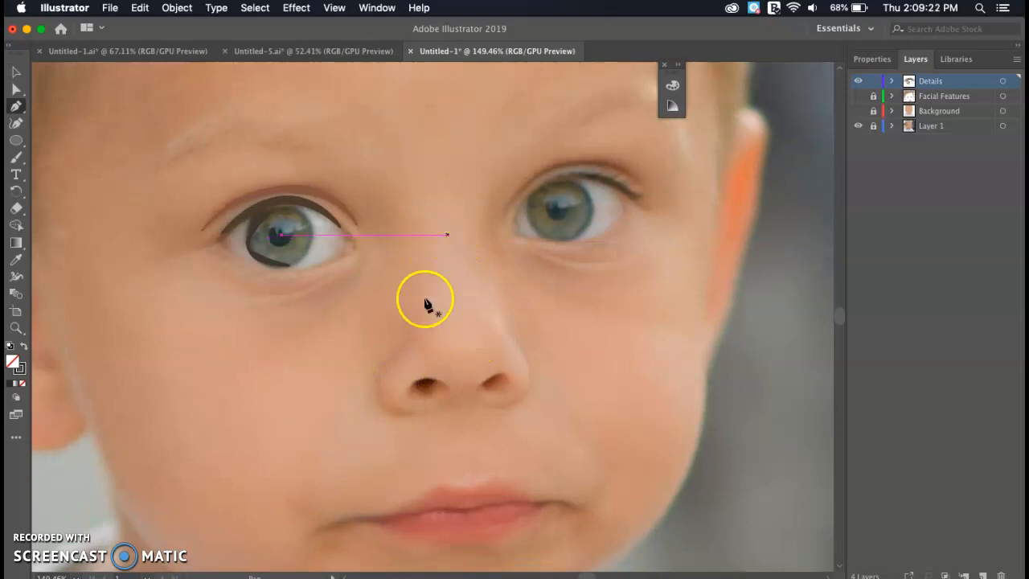
pyautogui.click(401, 347)
pyautogui.moveTo(424, 410); pyautogui.dragTo(499, 389)
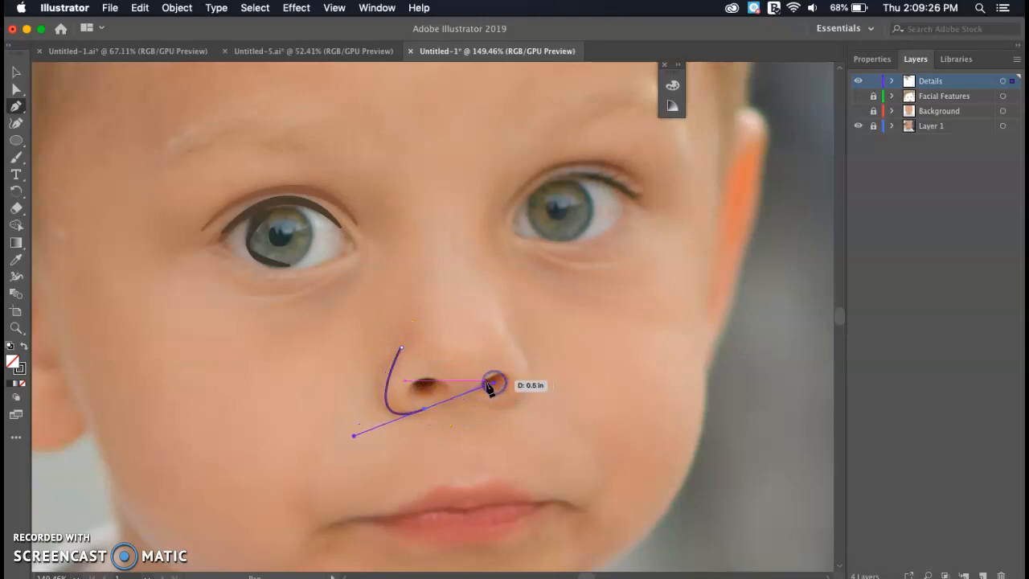
pyautogui.press('i')
pyautogui.click(380, 391)
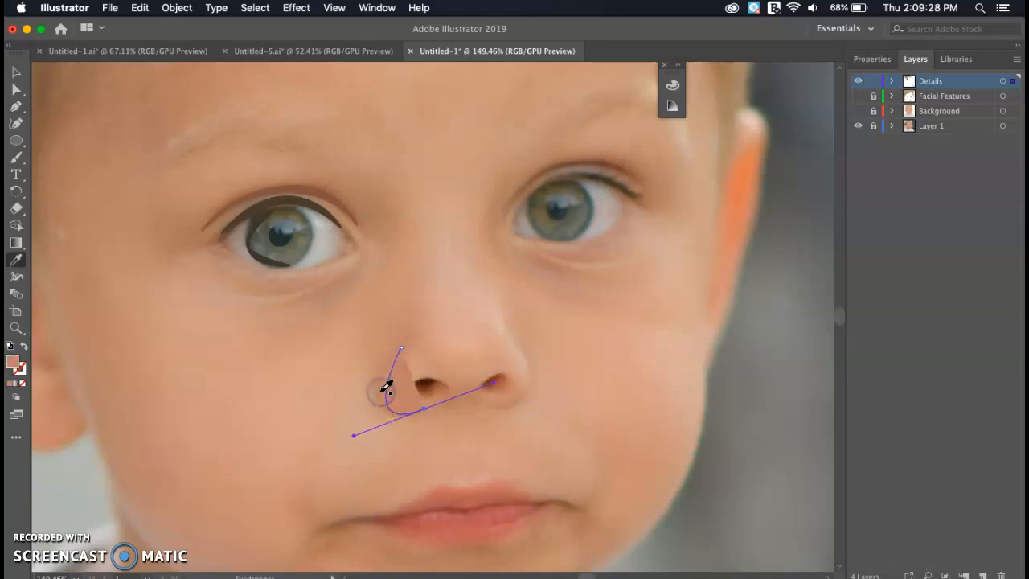
pyautogui.click(24, 345)
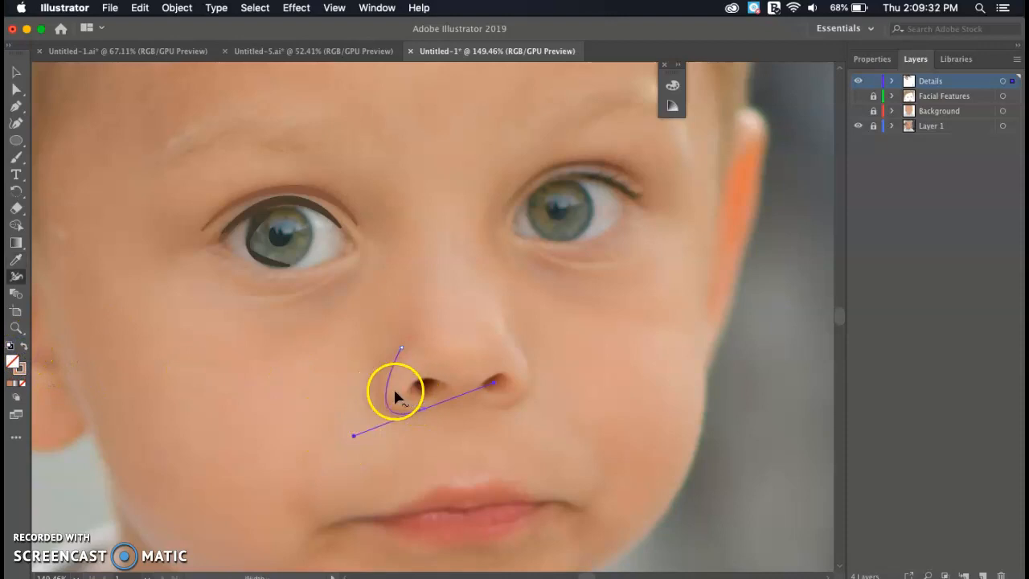
pyautogui.moveTo(383, 392); pyautogui.dragTo(392, 391)
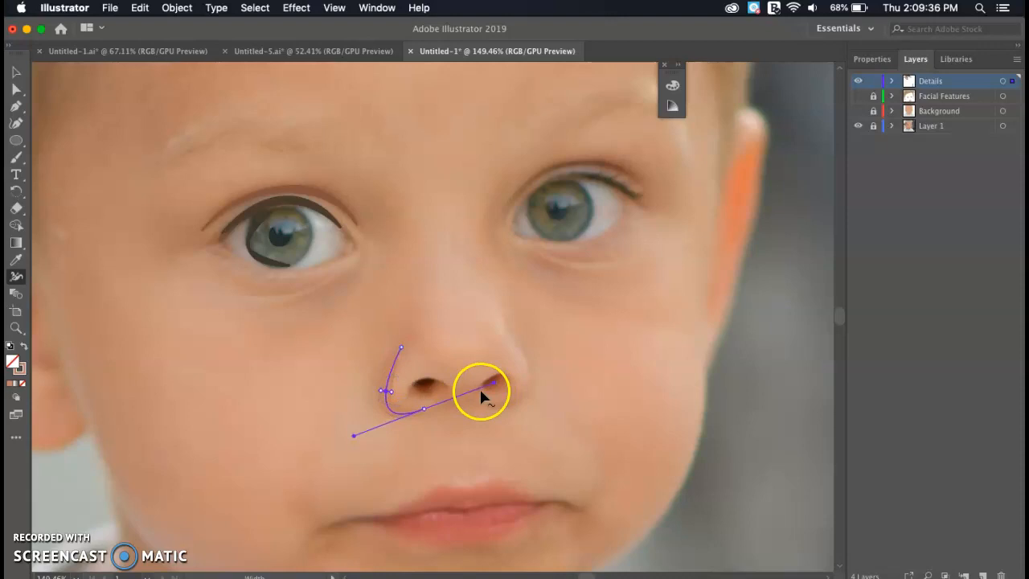
# - Add a dark brown nostril stroke at the left nostril, widened to about 0.089 in
pyautogui.press('p')
pyautogui.click(446, 390)
pyautogui.click(409, 395)
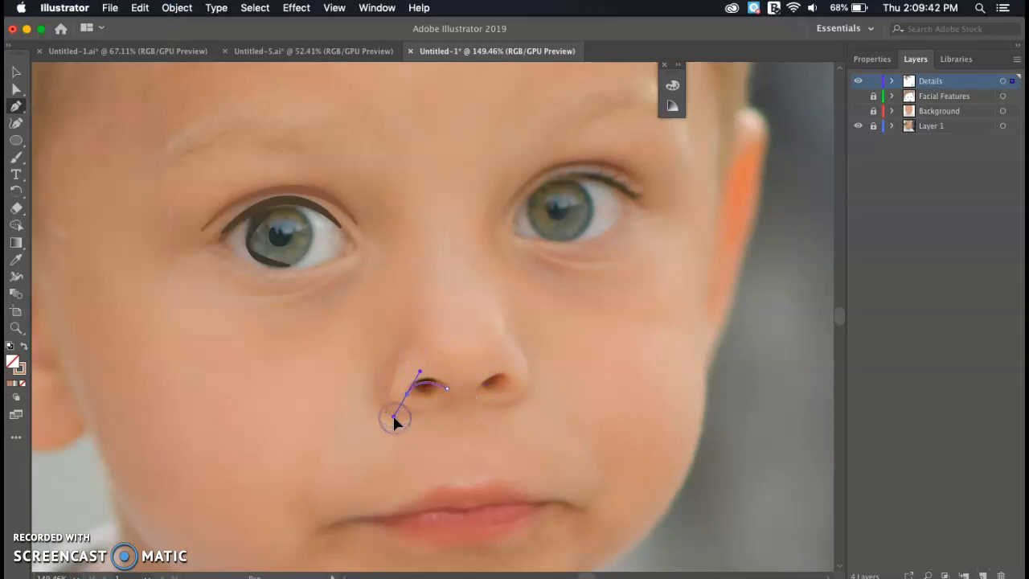
pyautogui.press('i')
pyautogui.click(421, 388)
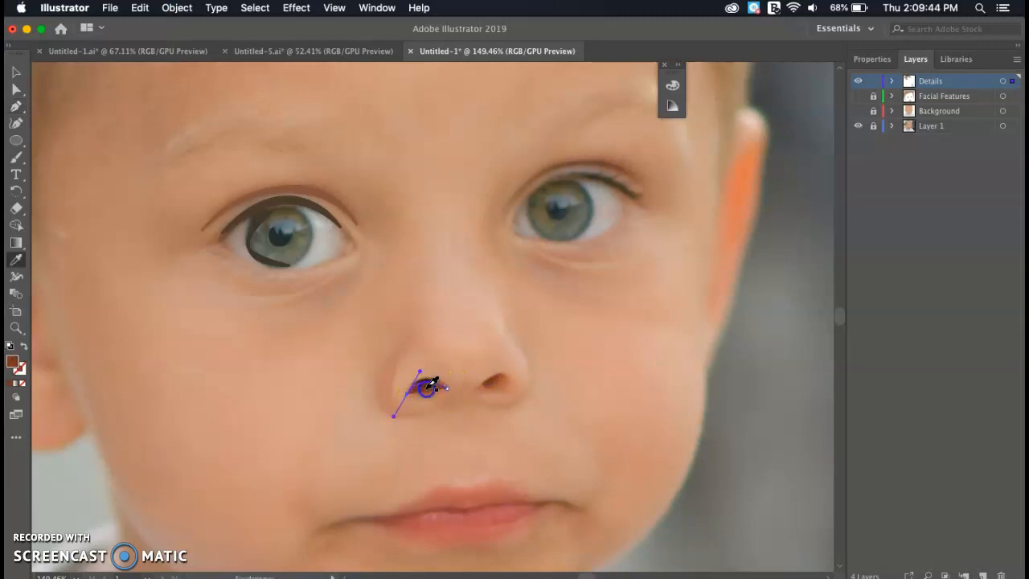
pyautogui.click(23, 346)
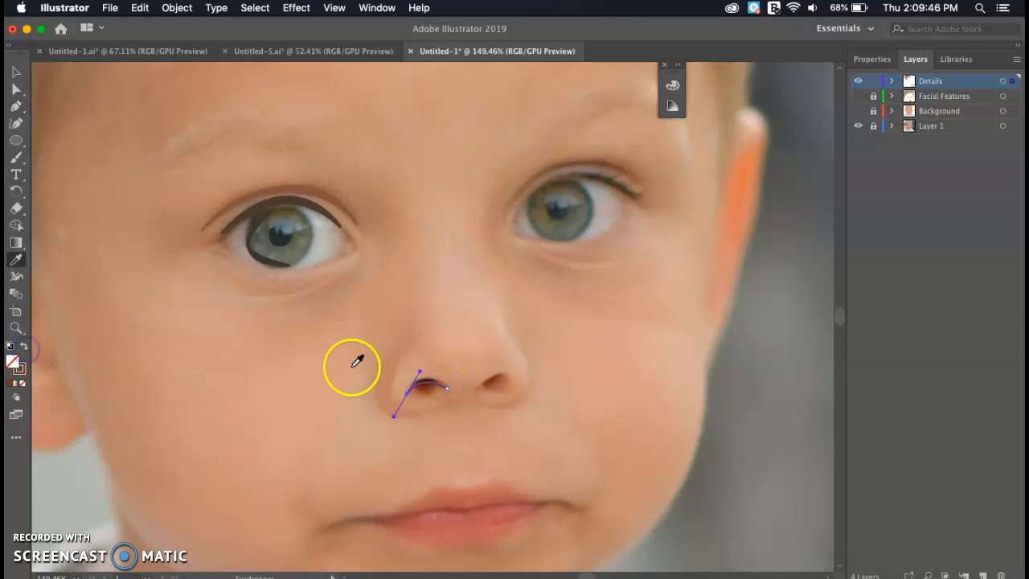
pyautogui.hotkey('shift', 'w')
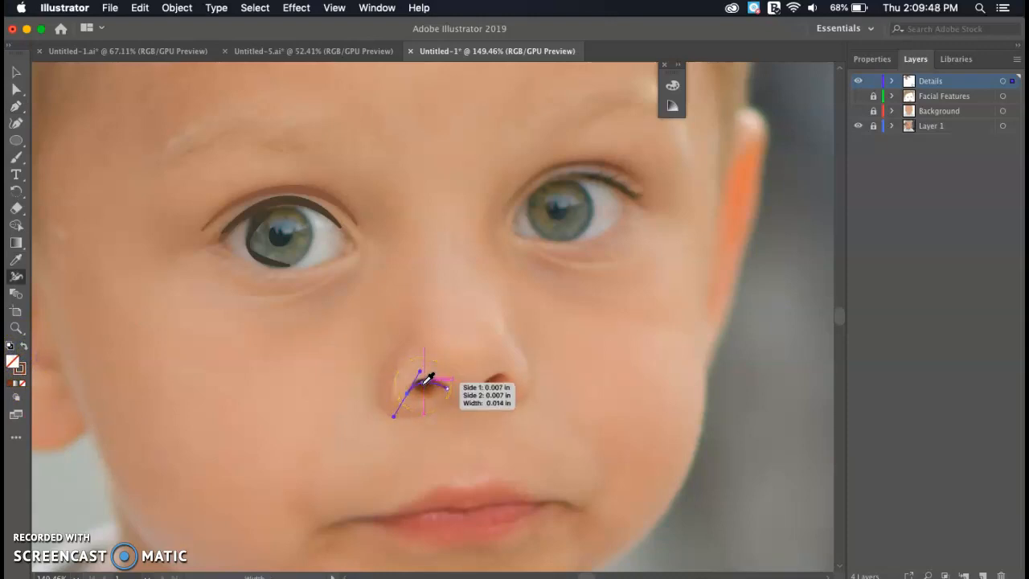
pyautogui.moveTo(427, 385); pyautogui.dragTo(428, 376)
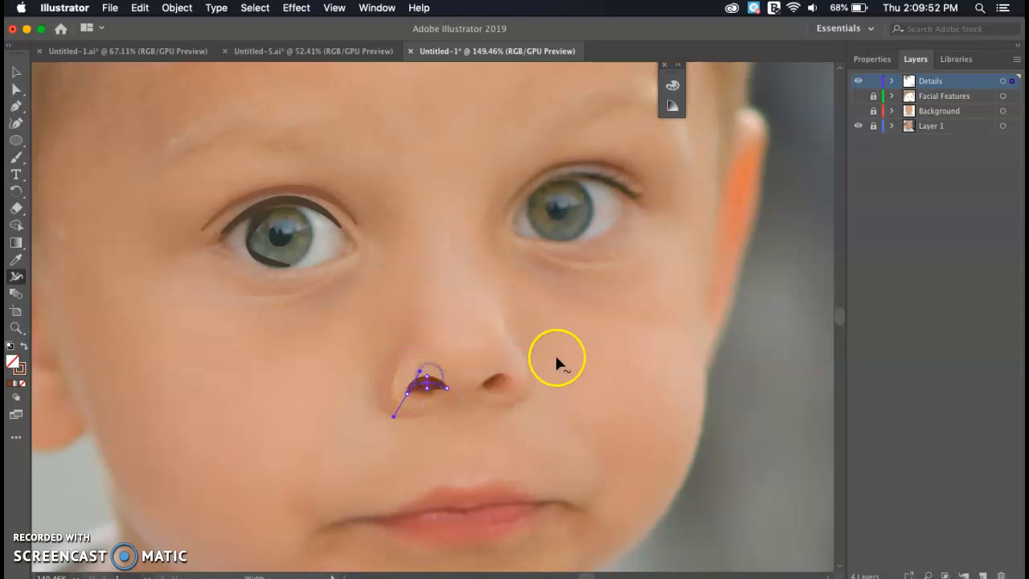
# - Draw a tapered skin-coloured line along the nose's side above the right nostril
pyautogui.press('p')
pyautogui.moveTo(493, 319); pyautogui.dragTo(524, 360)
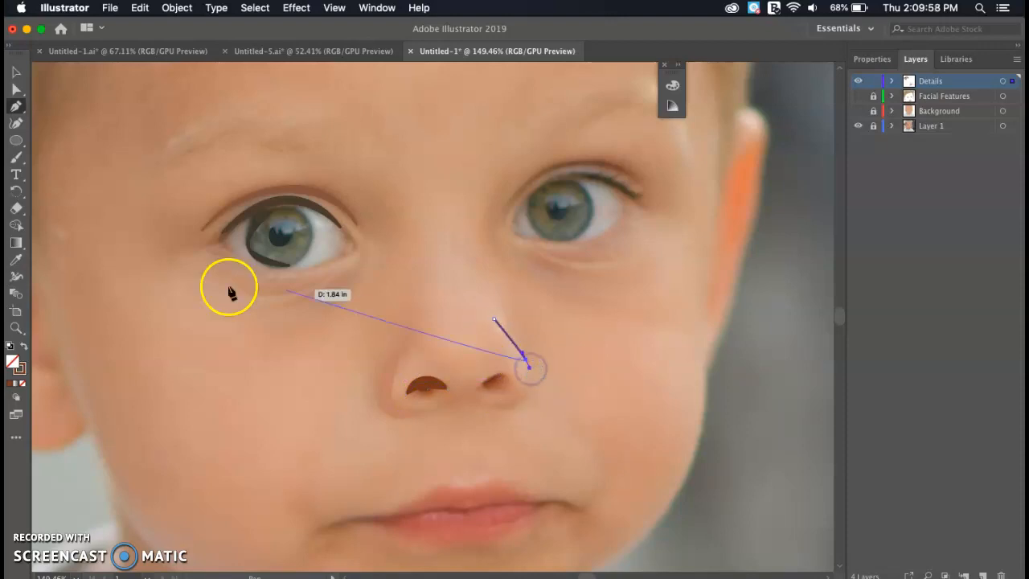
pyautogui.press('i')
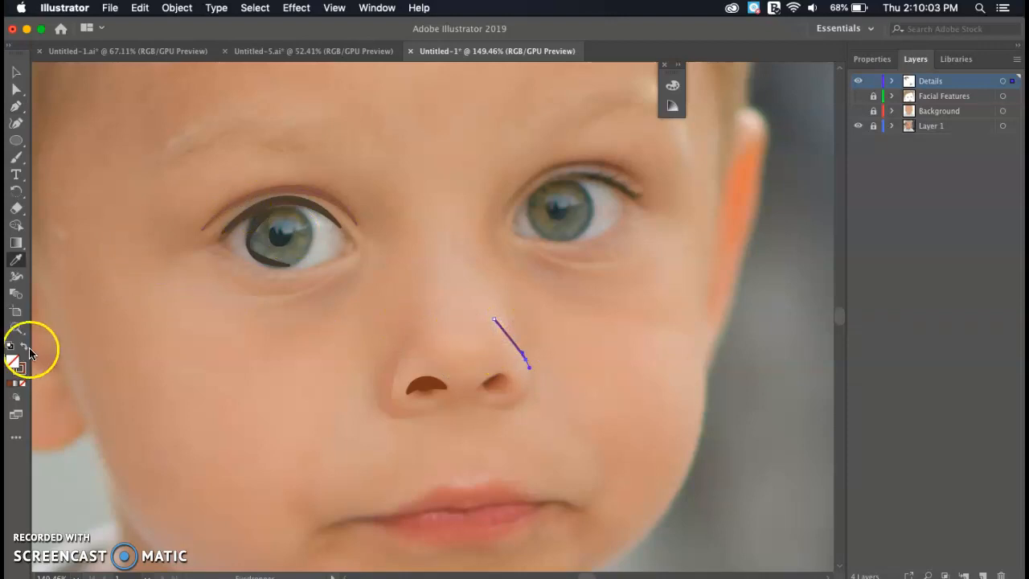
pyautogui.click(513, 352)
pyautogui.click(26, 348)
pyautogui.click(490, 355)
pyautogui.moveTo(513, 345); pyautogui.dragTo(510, 349)
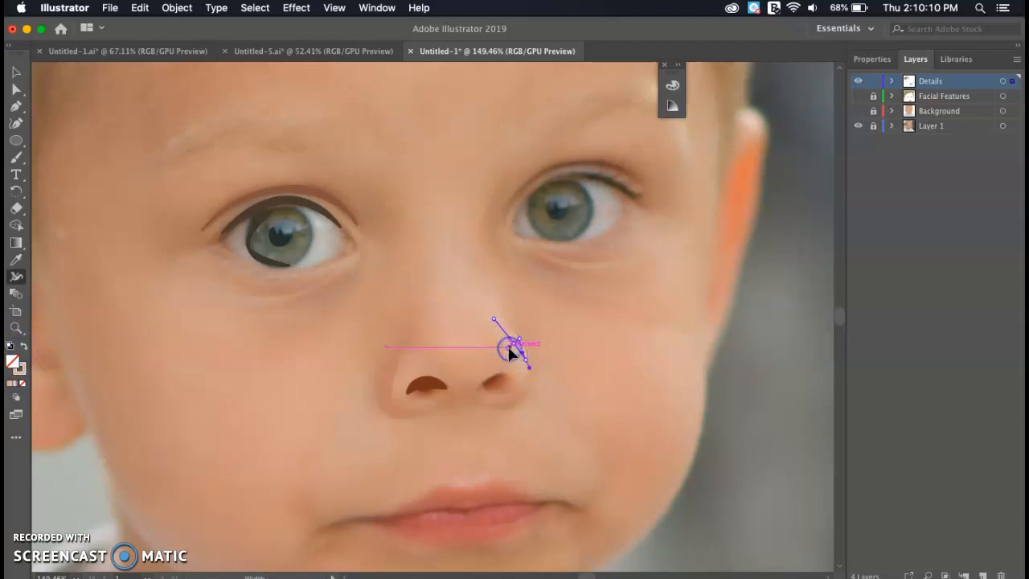
pyautogui.scroll(-5, 509, 349)
pyautogui.scroll(-3, 508, 353)
pyautogui.hscroll(-2, 508, 354)
# - Trace the lip line from right corner to left in lip-colour stroke, widened at the middle
pyautogui.press('a')
pyautogui.click(505, 259)
pyautogui.press('p')
pyautogui.click(616, 244)
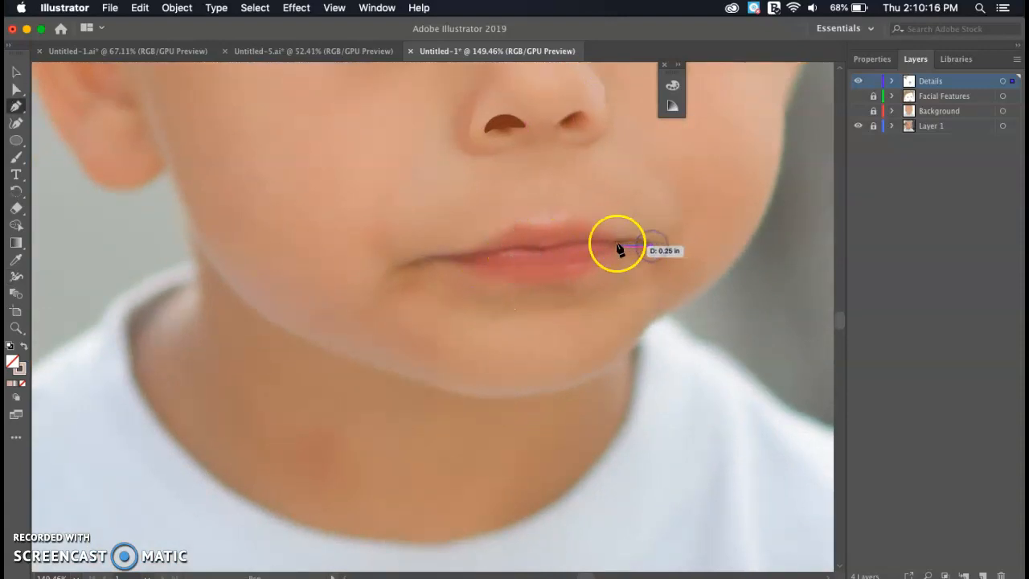
pyautogui.moveTo(572, 246); pyautogui.dragTo(563, 248)
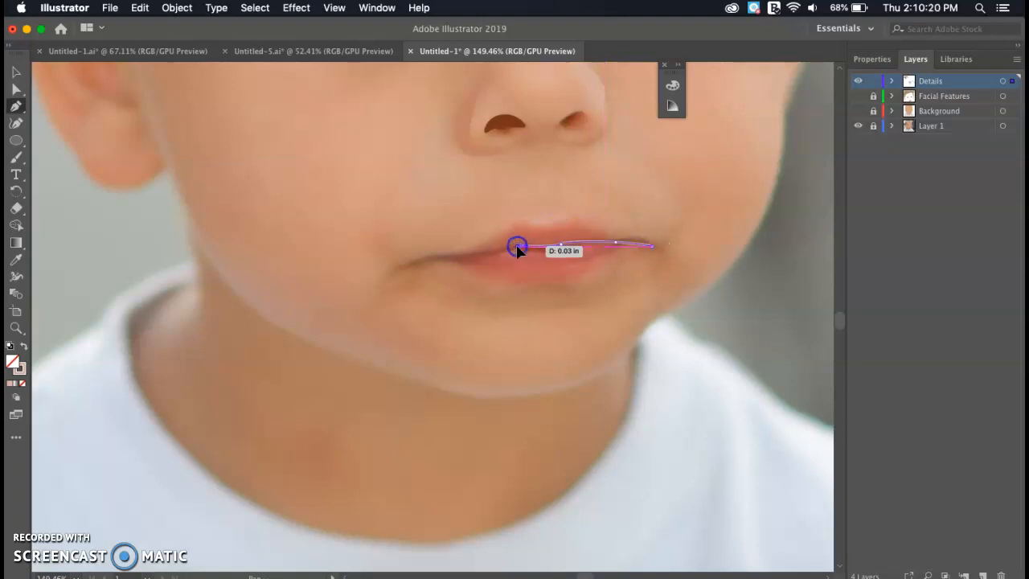
pyautogui.moveTo(478, 259); pyautogui.dragTo(388, 278)
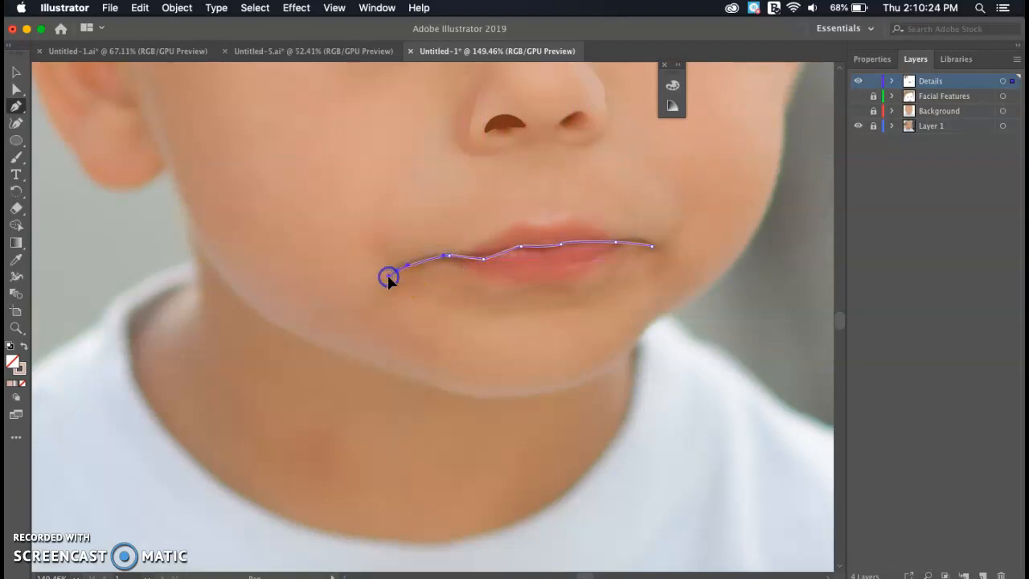
pyautogui.press('i')
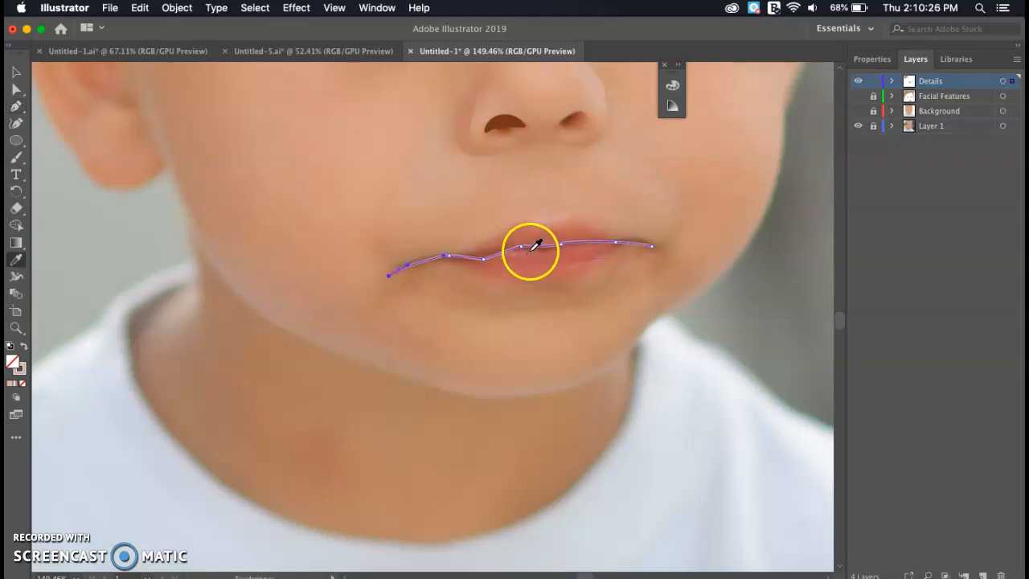
pyautogui.click(535, 243)
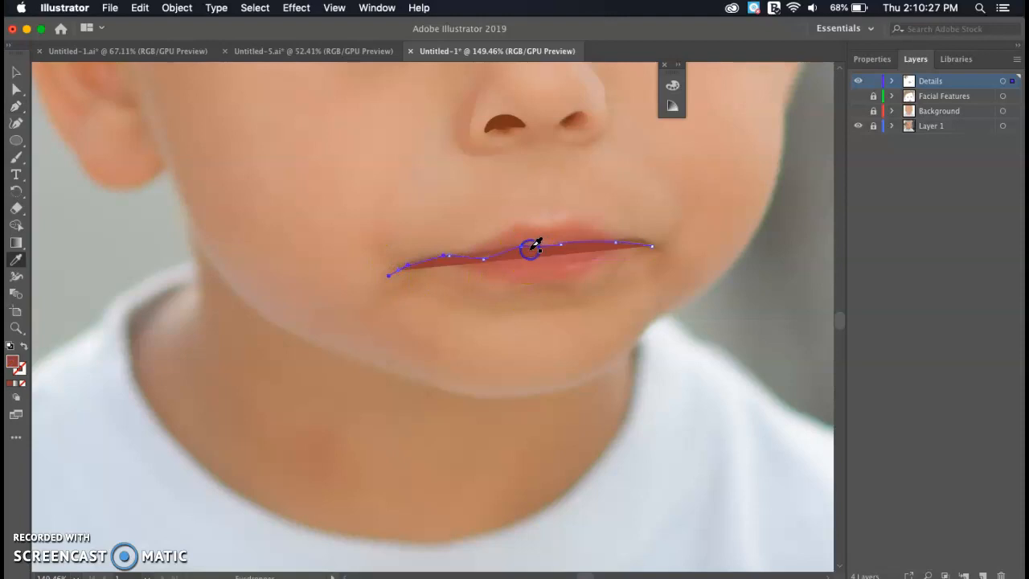
pyautogui.click(24, 346)
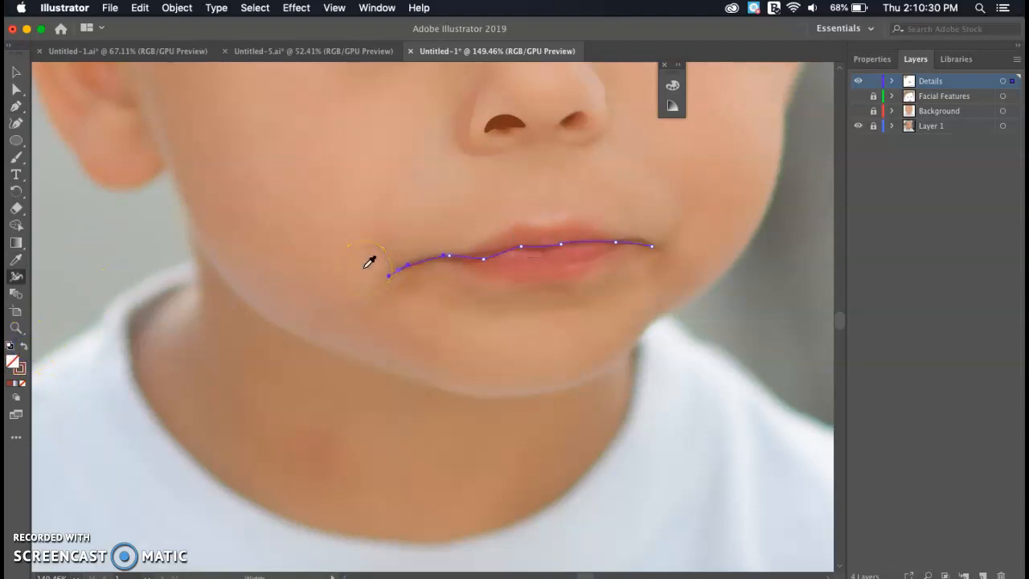
pyautogui.moveTo(472, 261); pyautogui.dragTo(473, 265)
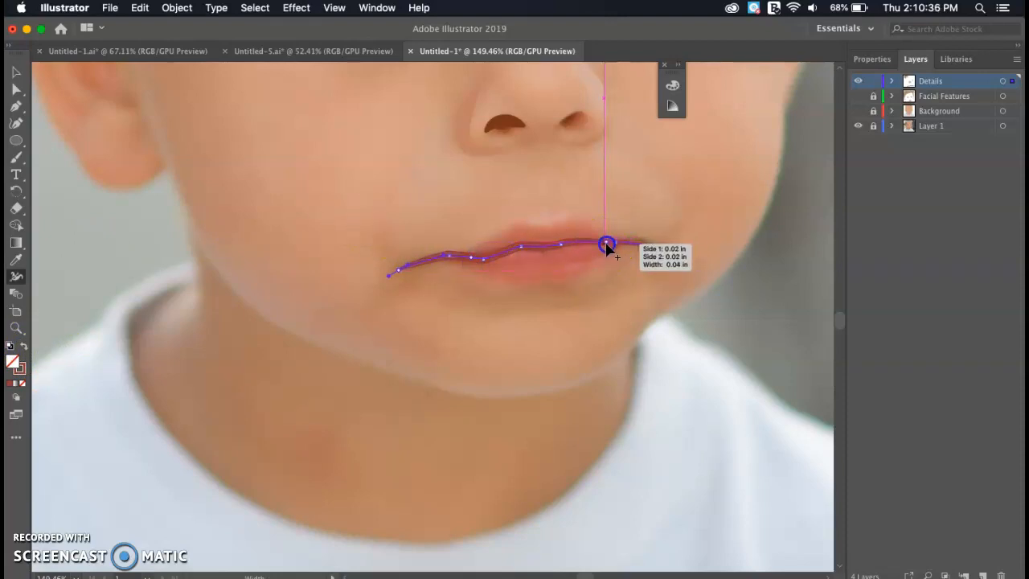
pyautogui.press('super+0')
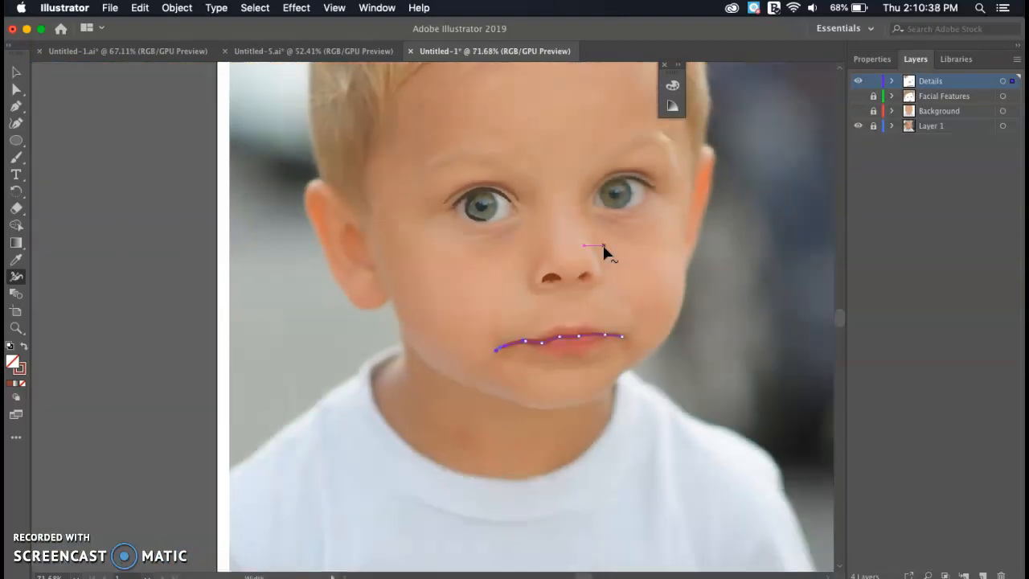
# - Draw a light hair strand stroke curving down toward the temple, widened at the top
pyautogui.scroll(3, 602, 242)
pyautogui.scroll(5, 602, 242)
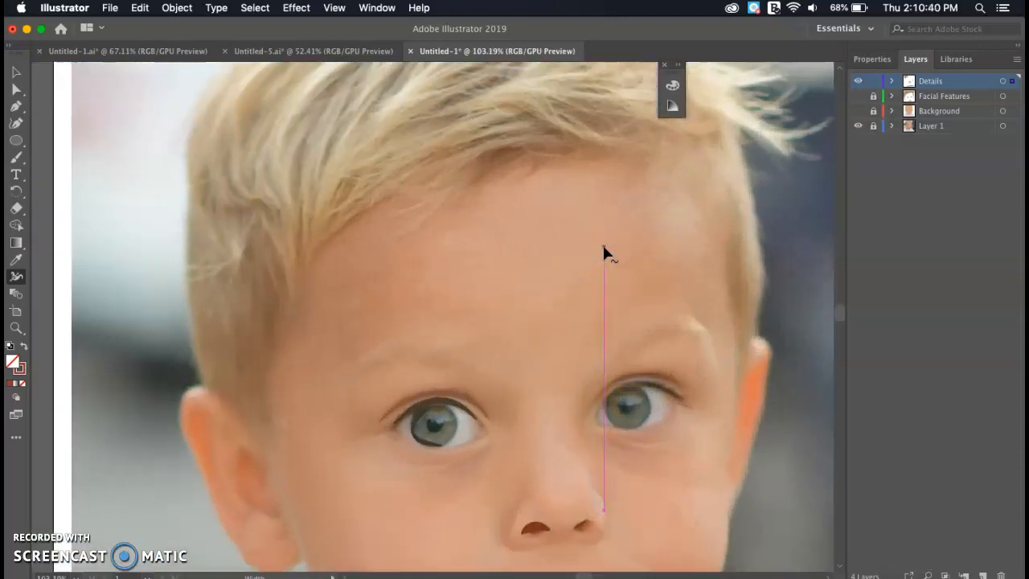
pyautogui.scroll(2, 347, 248)
pyautogui.hscroll(-2, 347, 248)
pyautogui.press('p')
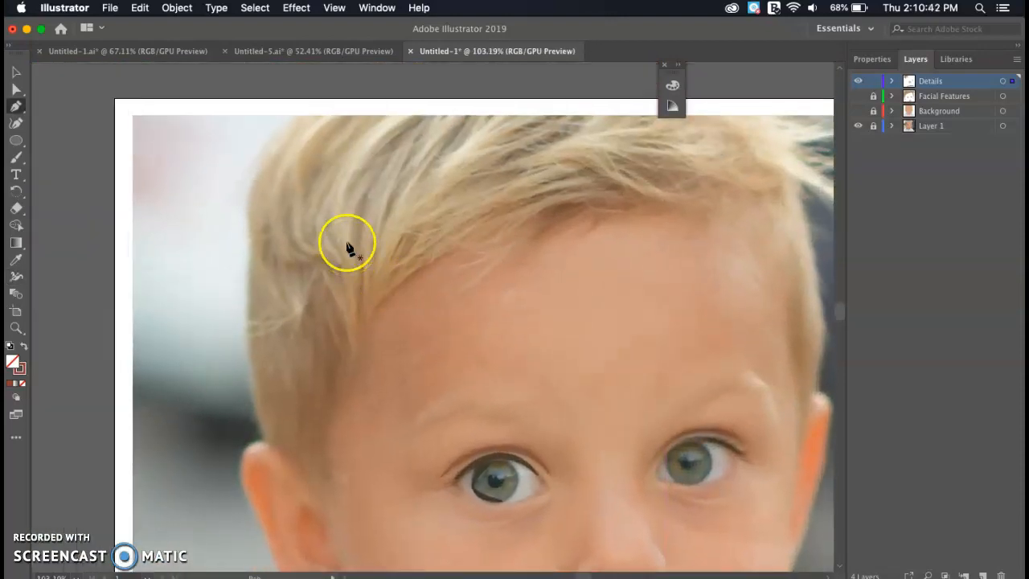
pyautogui.click(345, 252)
pyautogui.moveTo(344, 262); pyautogui.dragTo(368, 342)
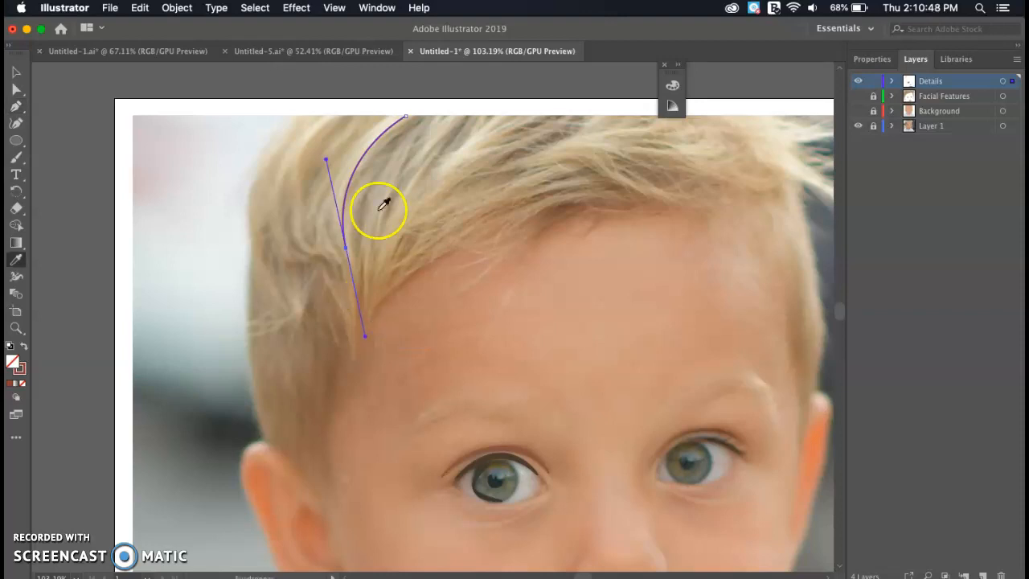
pyautogui.click(23, 346)
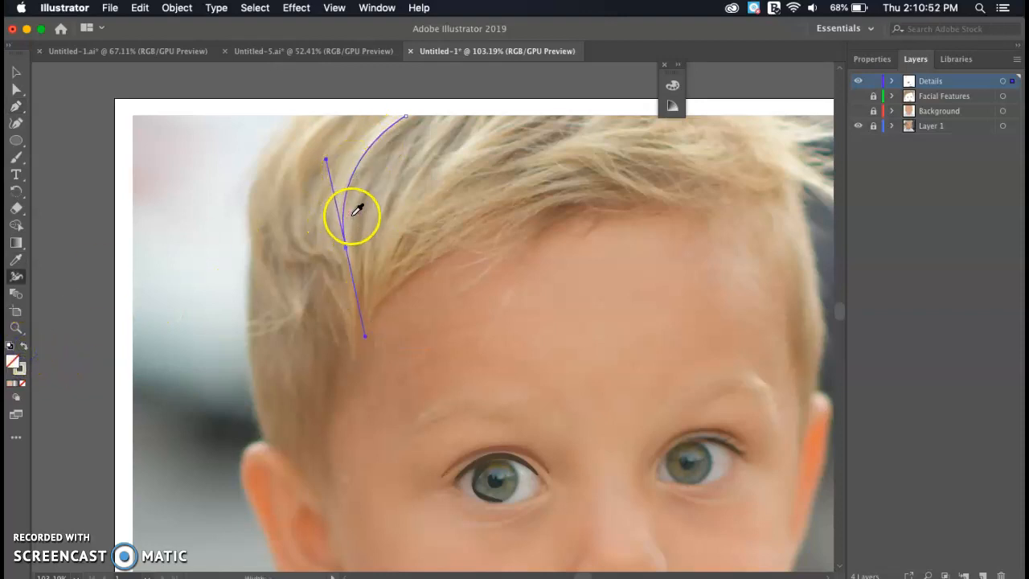
pyautogui.moveTo(346, 171); pyautogui.dragTo(362, 178)
# - Add a dark brown hair strand stroke by the left temple, thickened in the middle
pyautogui.press('p')
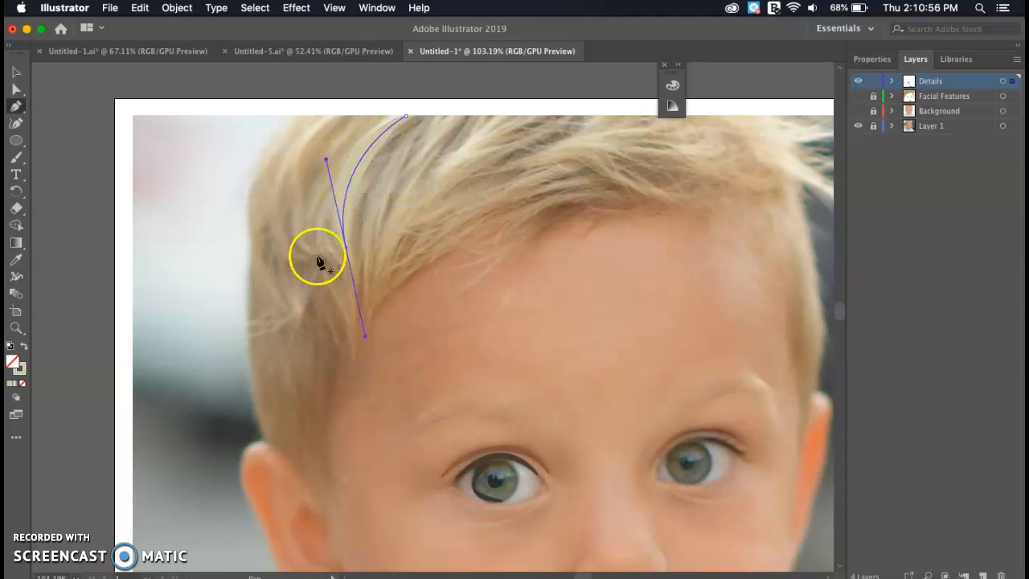
pyautogui.moveTo(337, 313); pyautogui.dragTo(331, 405)
pyautogui.moveTo(321, 467); pyautogui.dragTo(344, 468)
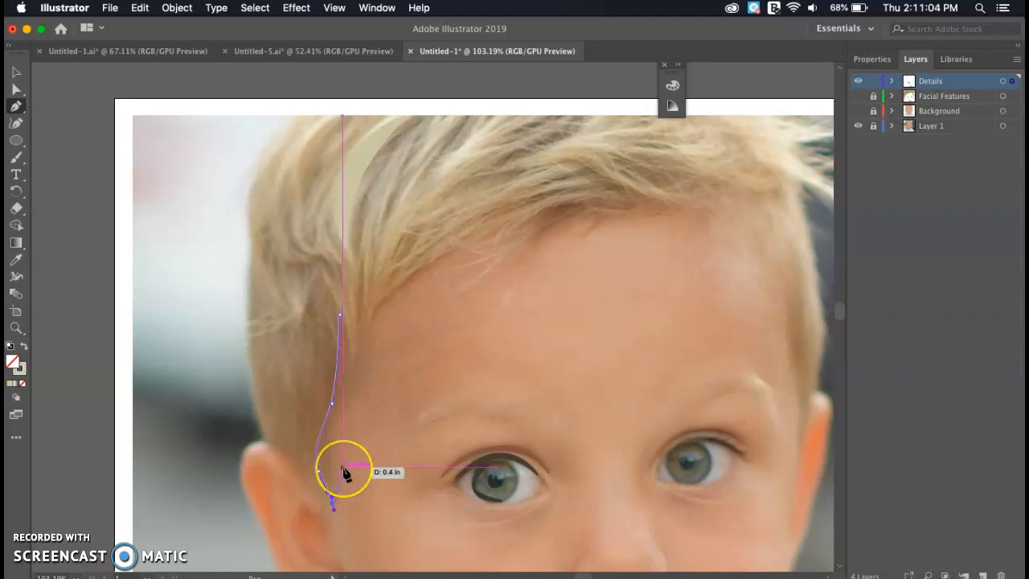
pyautogui.press('i')
pyautogui.click(329, 372)
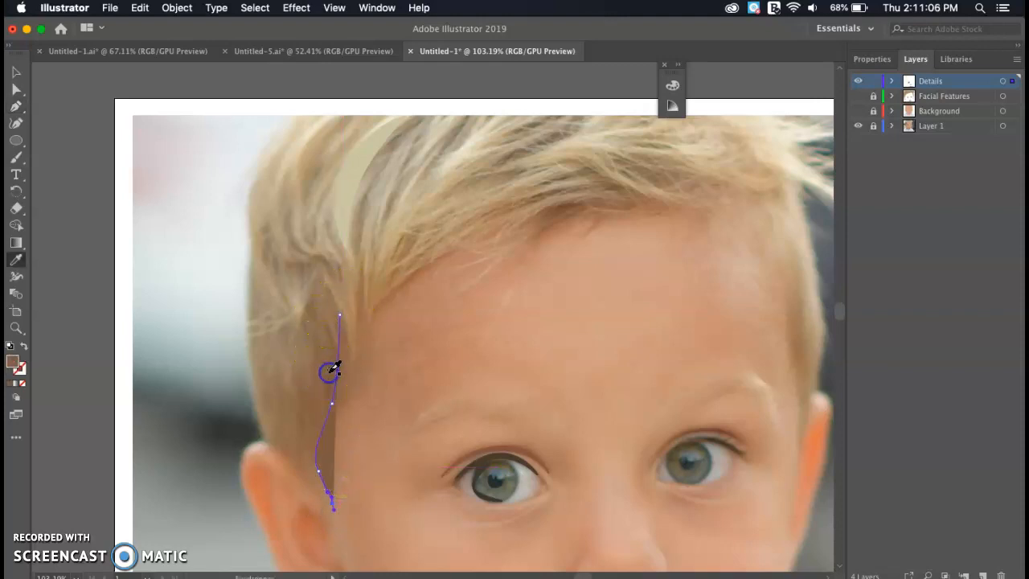
pyautogui.click(24, 347)
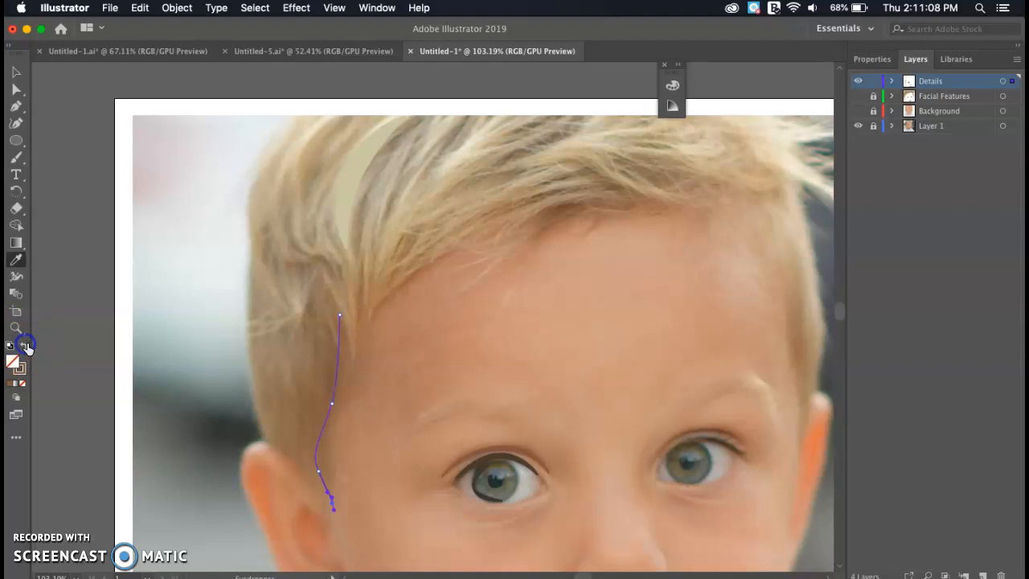
pyautogui.moveTo(332, 378); pyautogui.dragTo(344, 379)
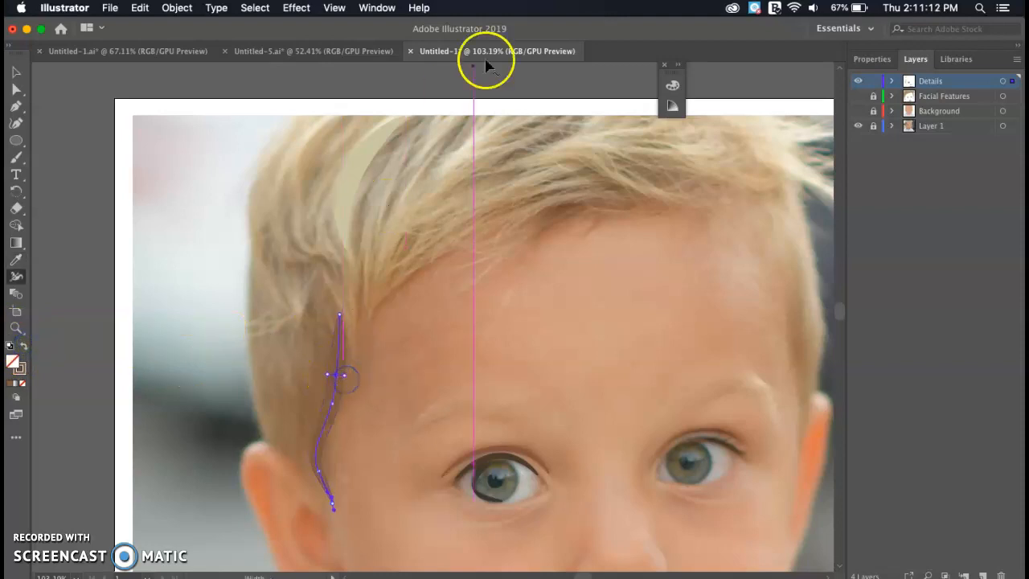
# - Show the Facial Features and Background layers, then switch to the finished Untitled-1.ai portrait
pyautogui.click(858, 96)
pyautogui.click(859, 111)
pyautogui.scroll(-5, 508, 308)
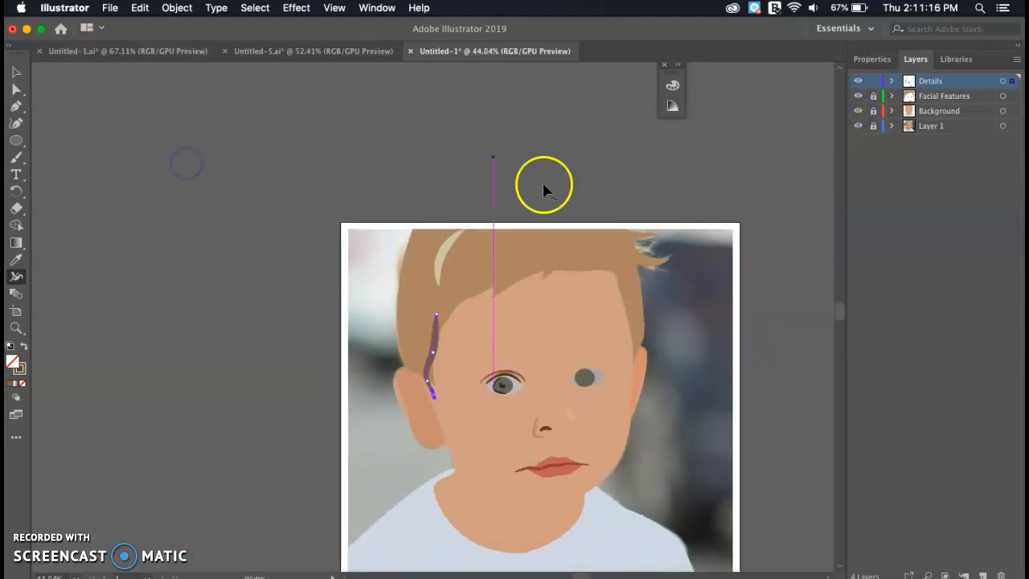
pyautogui.click(374, 55)
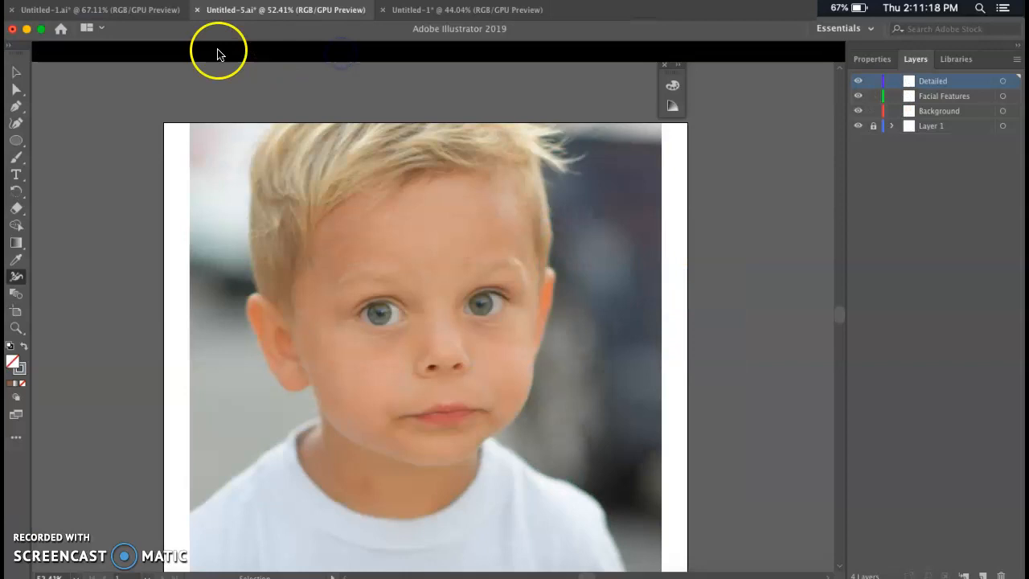
pyautogui.click(160, 48)
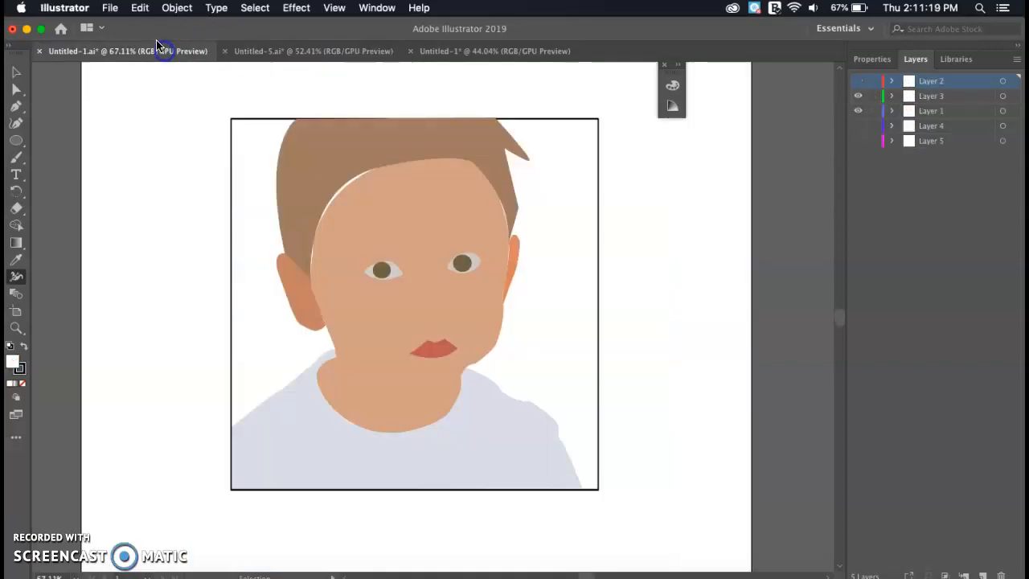
pyautogui.click(857, 81)
pyautogui.scroll(10, 528, 261)
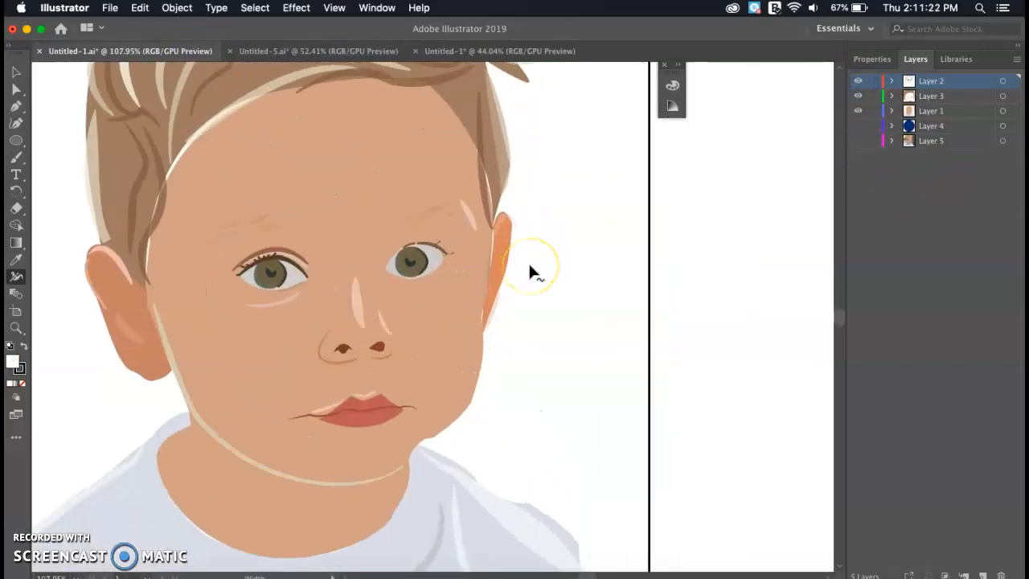
pyautogui.hscroll(-5, 528, 260)
pyautogui.scroll(6, 528, 261)
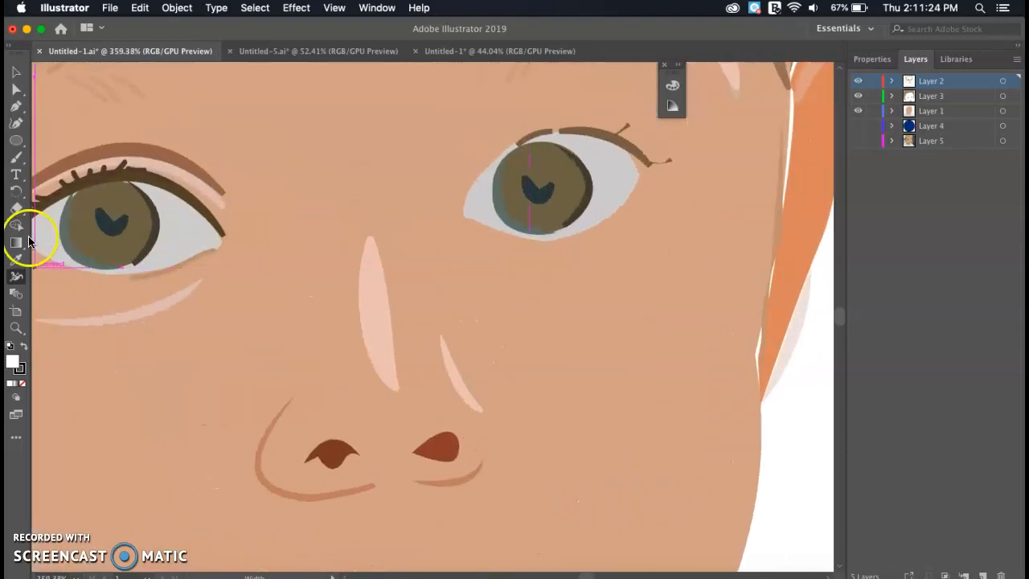
pyautogui.hscroll(-3, 177, 233)
pyautogui.hscroll(-3, 178, 234)
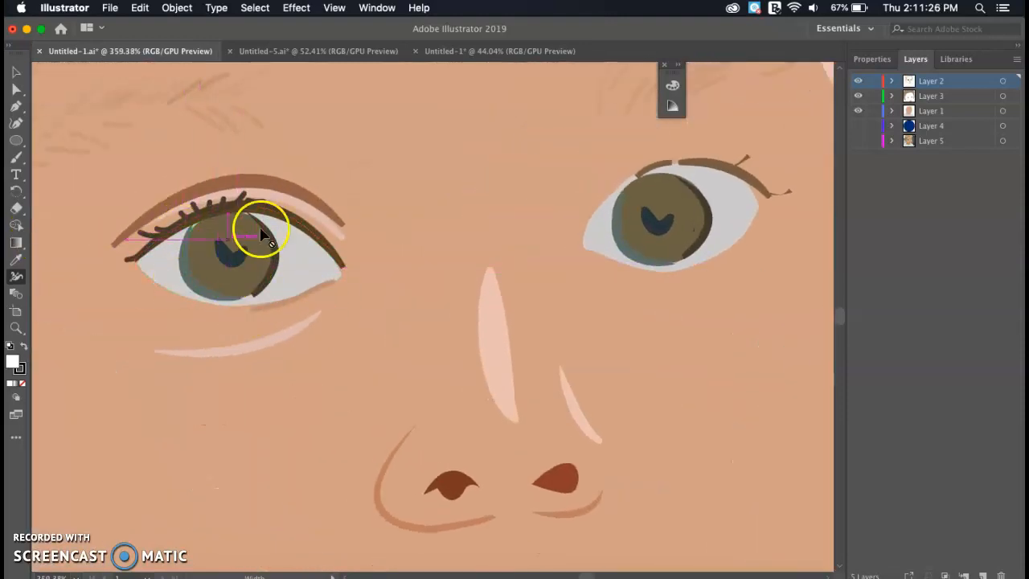
pyautogui.scroll(-1, 263, 291)
pyautogui.scroll(-5, 264, 291)
pyautogui.hscroll(1, 356, 261)
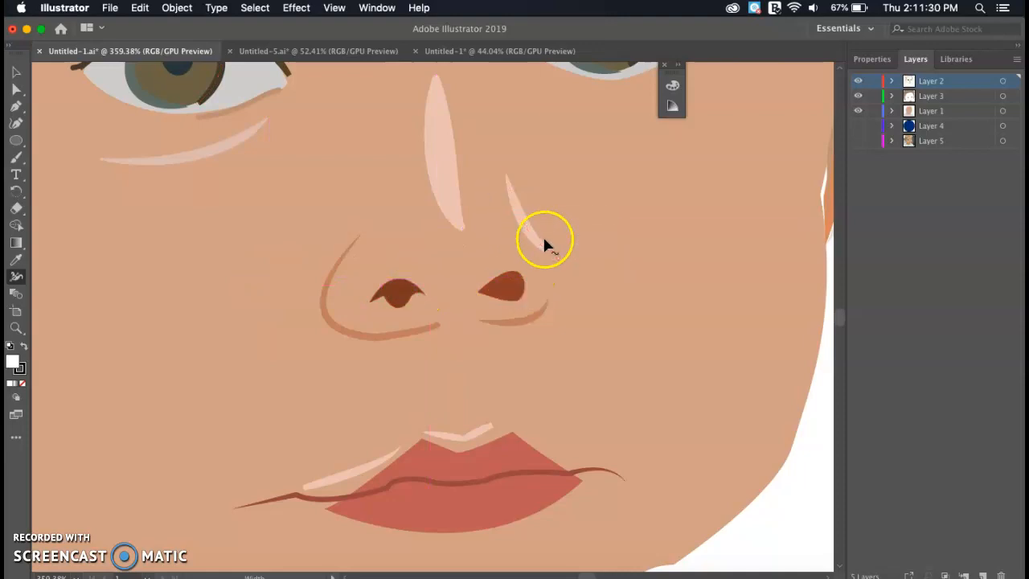
pyautogui.scroll(-5, 485, 370)
pyautogui.hscroll(-1, 485, 370)
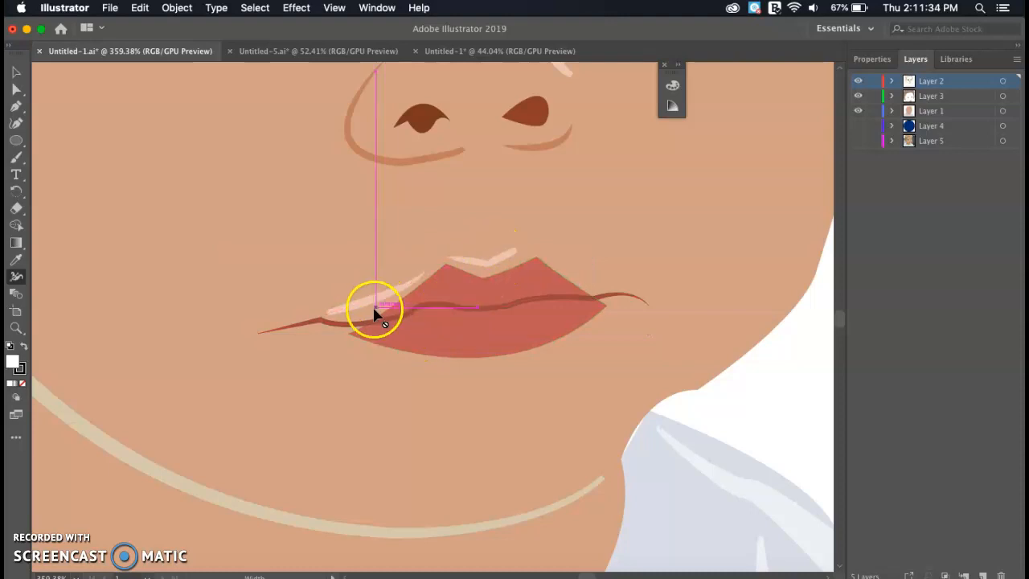
pyautogui.hscroll(-4, 409, 305)
pyautogui.scroll(-2, 409, 305)
pyautogui.scroll(-3, 410, 307)
pyautogui.scroll(-5, 410, 309)
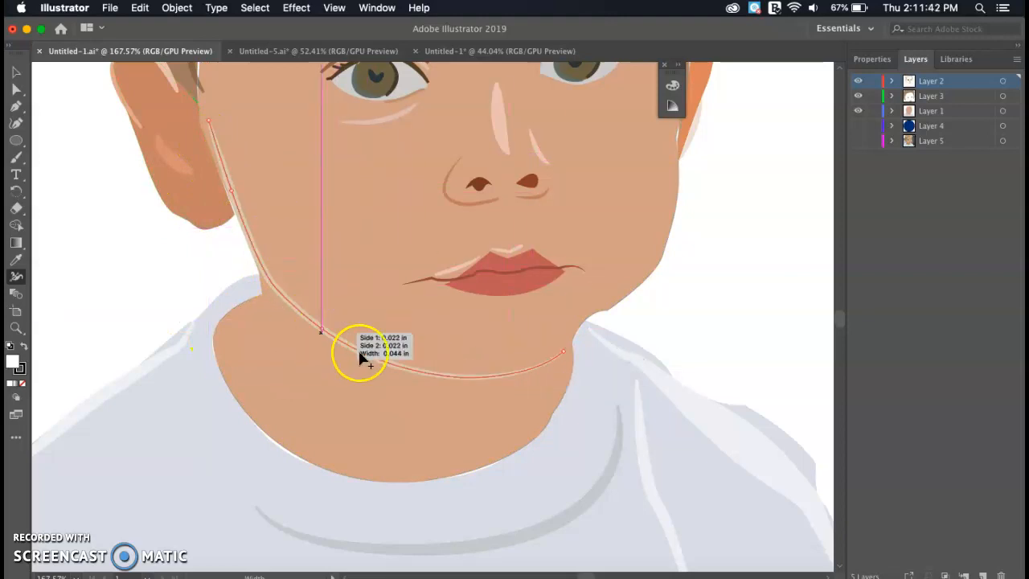
pyautogui.scroll(4, 268, 201)
pyautogui.scroll(6, 172, 254)
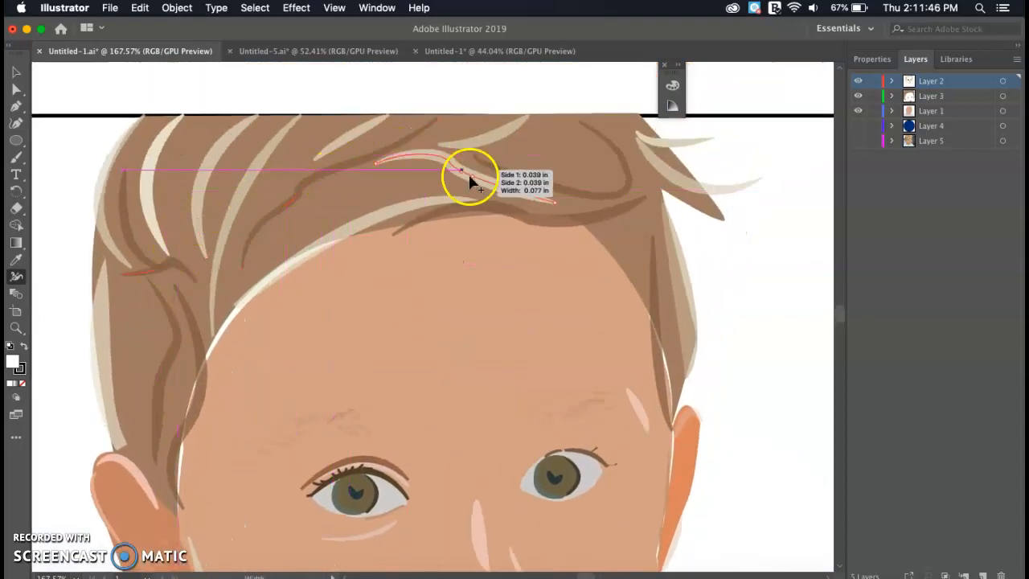
pyautogui.scroll(-3, 659, 291)
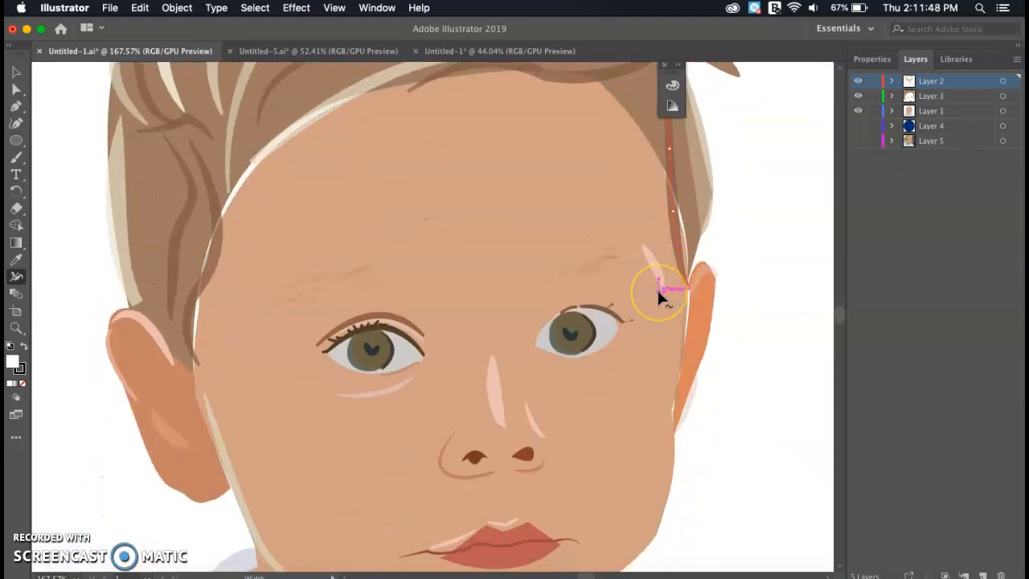
pyautogui.scroll(5, 659, 294)
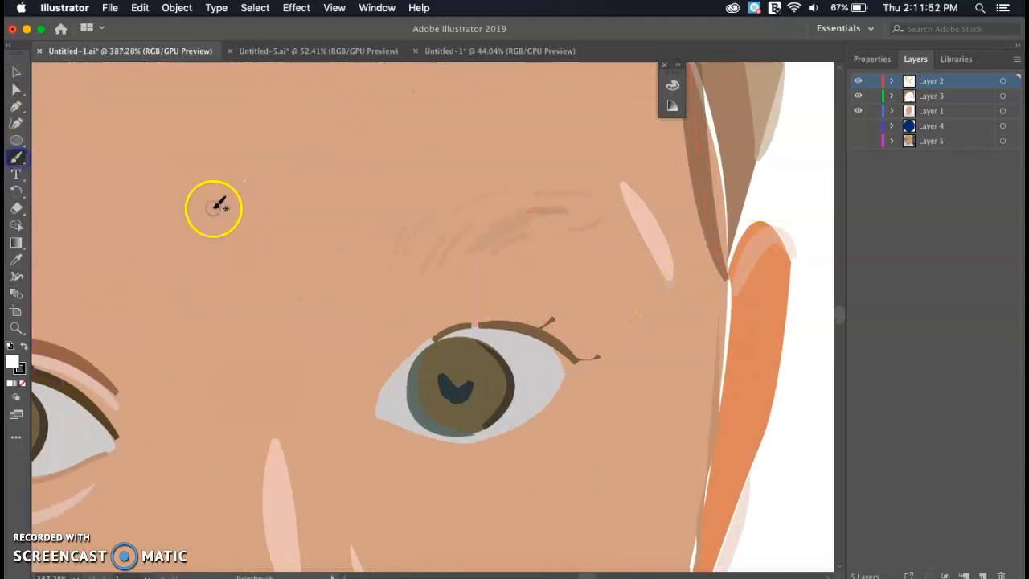
pyautogui.moveTo(329, 234); pyautogui.dragTo(405, 174)
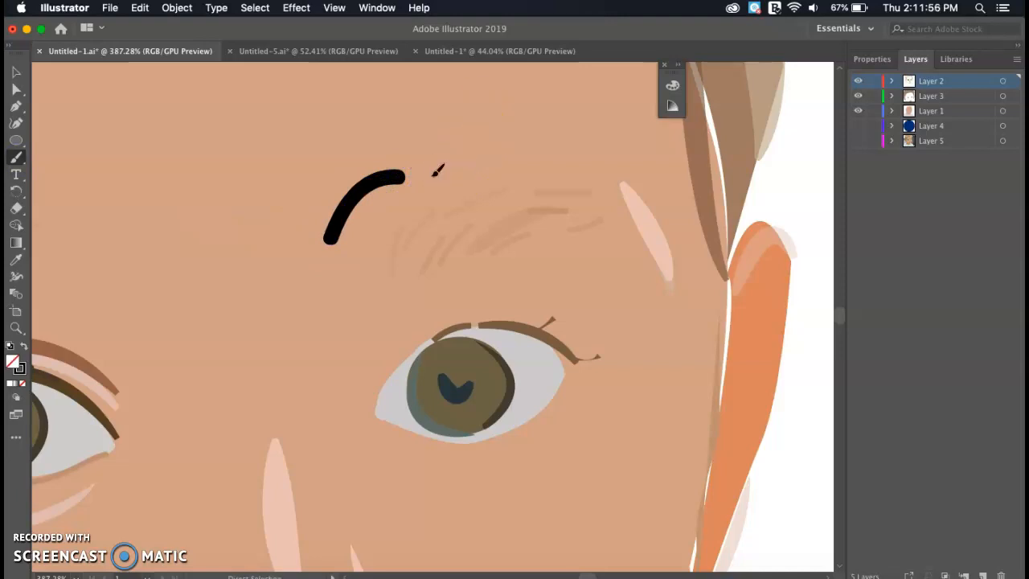
pyautogui.press('super+z')
pyautogui.press('i')
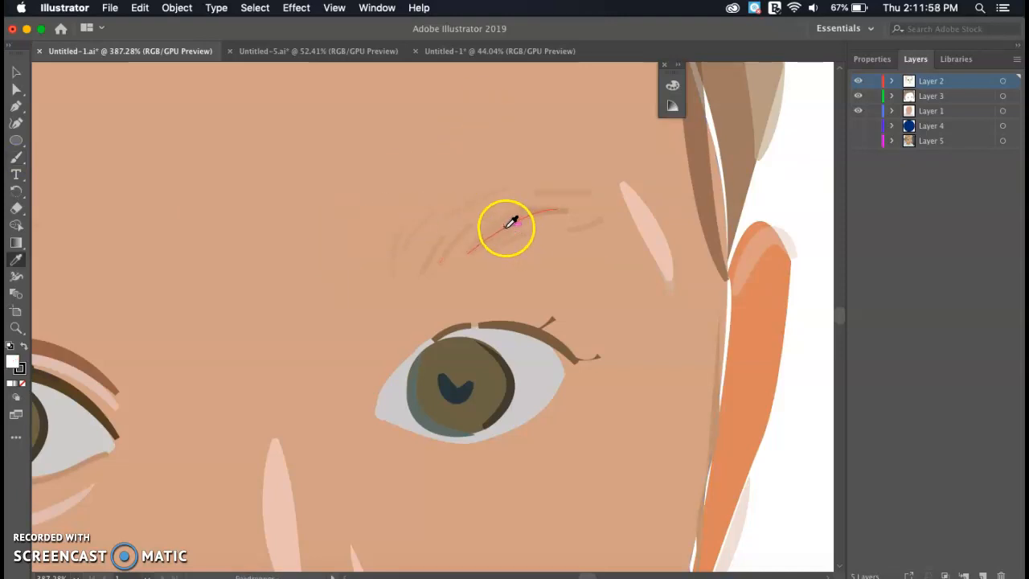
pyautogui.press('p')
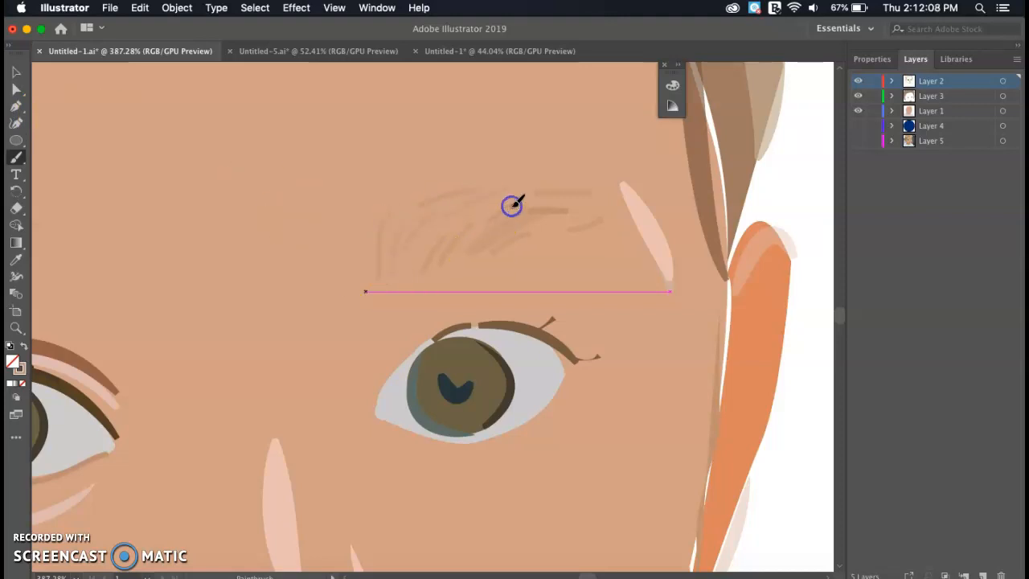
pyautogui.scroll(-6, 517, 201)
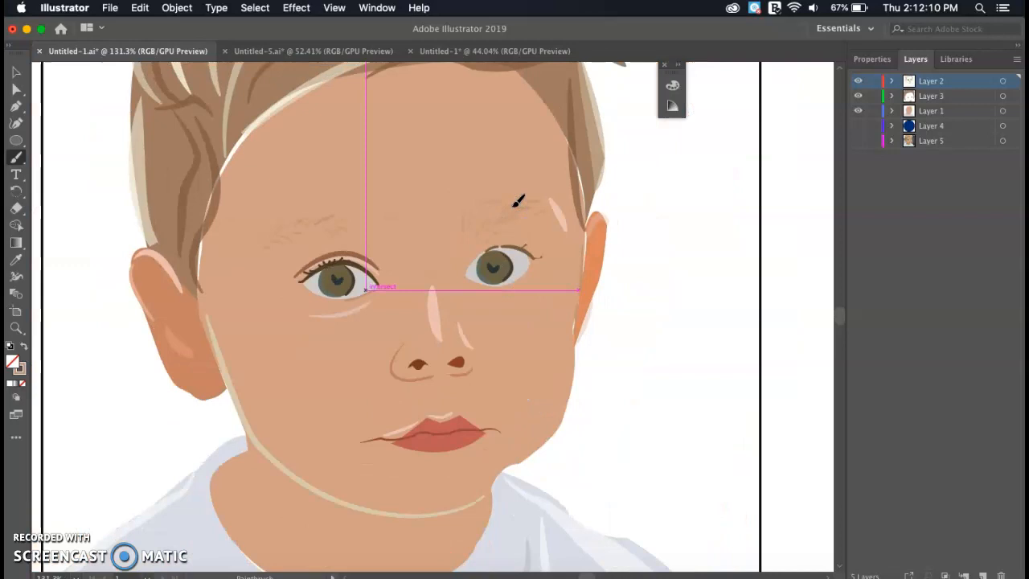
pyautogui.scroll(-4, 517, 201)
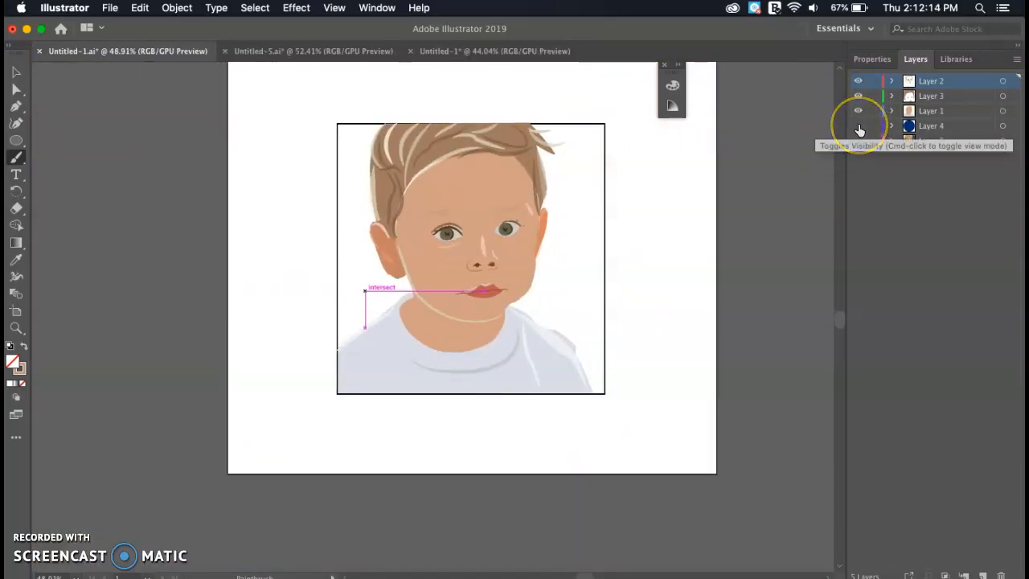
# - Show the dark blue circle layer, select the circle, and toggle its visibility off and on
pyautogui.click(858, 127)
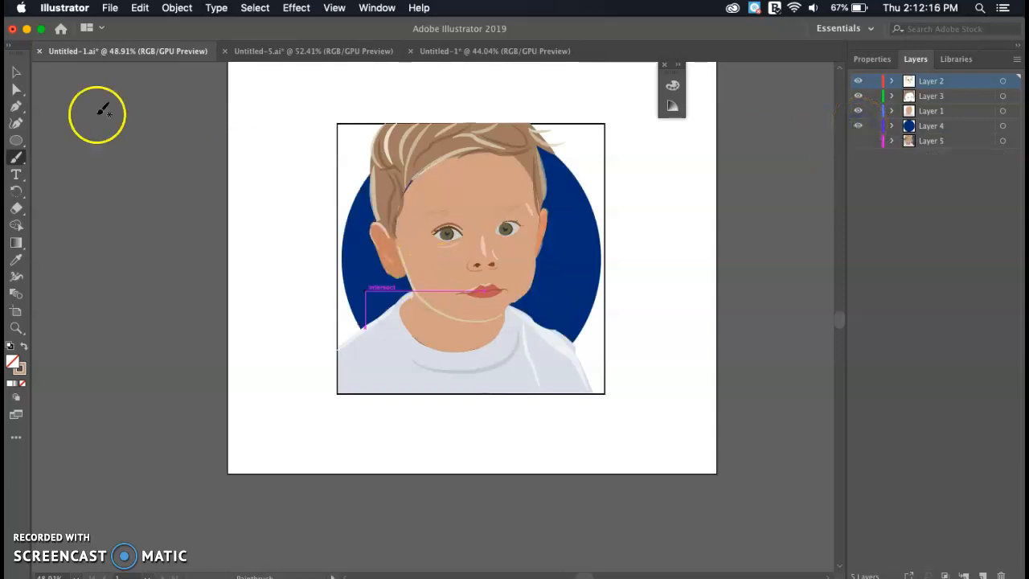
pyautogui.click(15, 72)
pyautogui.click(367, 269)
pyautogui.click(859, 128)
pyautogui.click(859, 128)
pyautogui.click(712, 283)
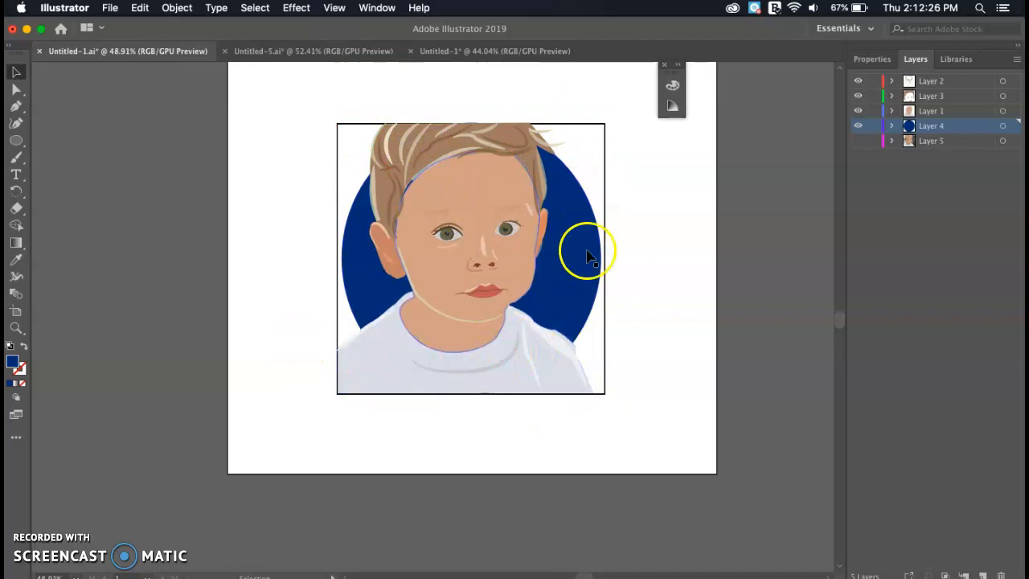
# - Hide the circle, skin/shirt and hair/feature fill layers, then show all three again
pyautogui.scroll(2, 628, 240)
pyautogui.scroll(2, 629, 245)
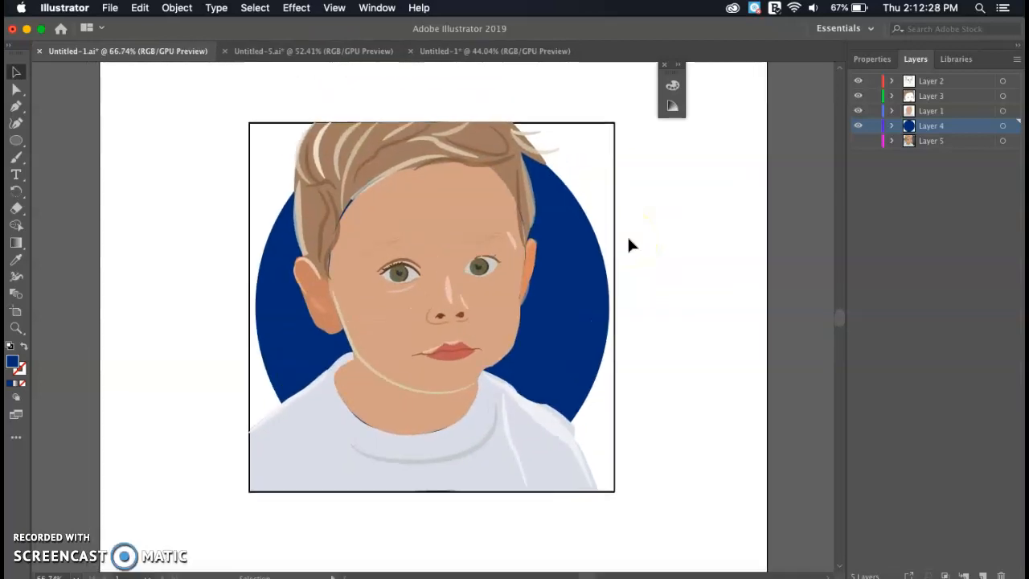
pyautogui.click(858, 127)
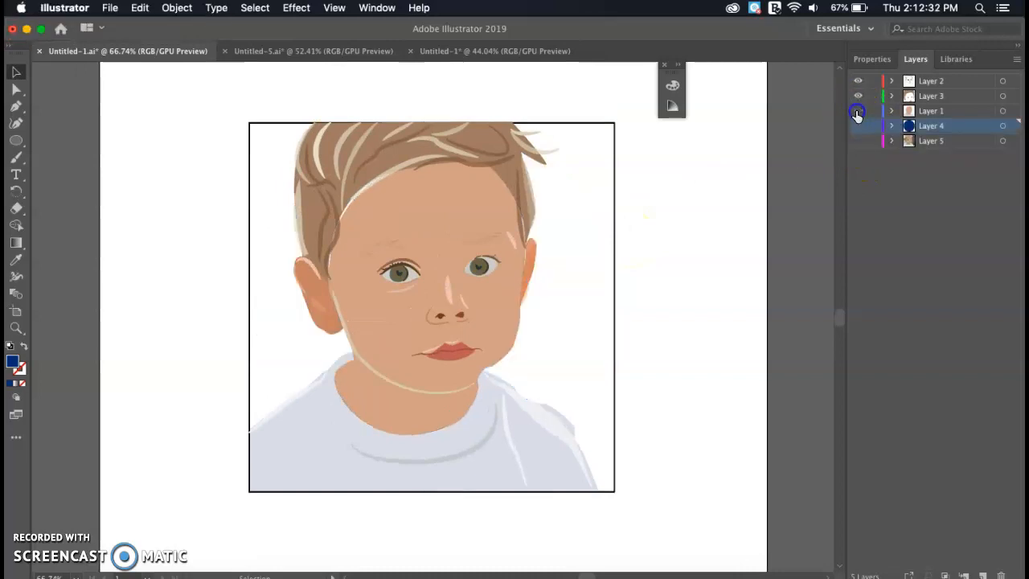
pyautogui.click(857, 111)
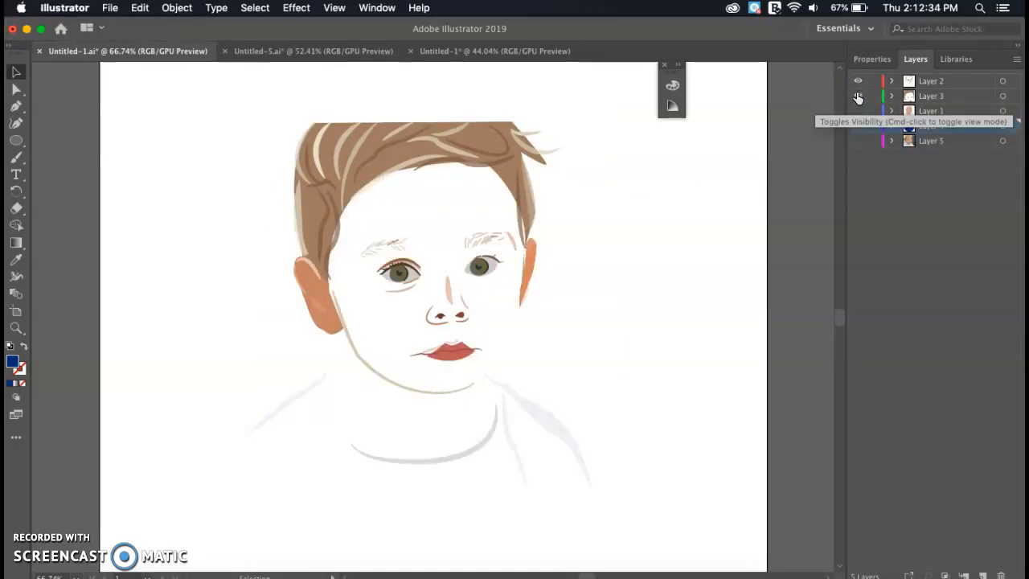
pyautogui.click(858, 96)
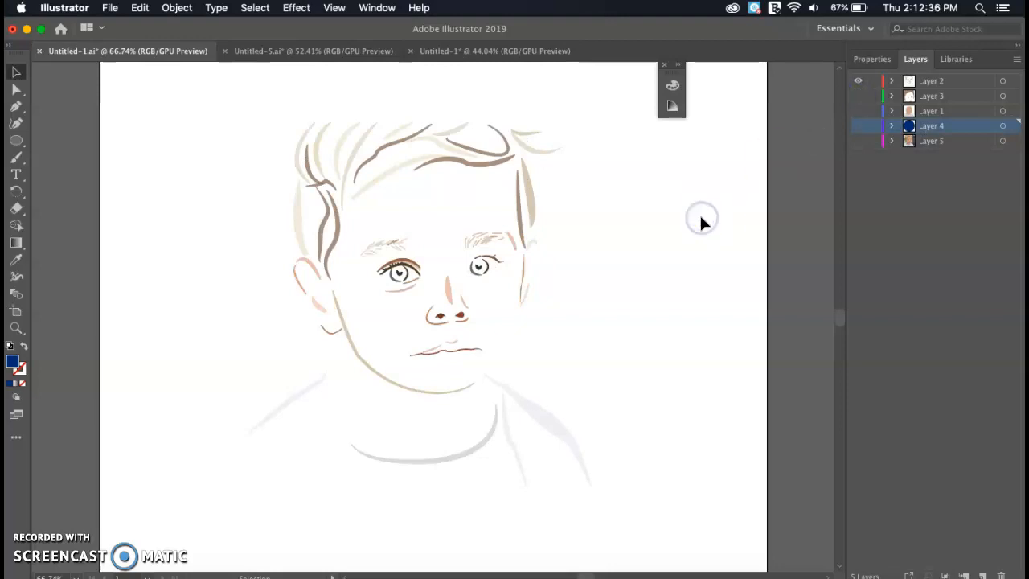
pyautogui.scroll(2, 699, 213)
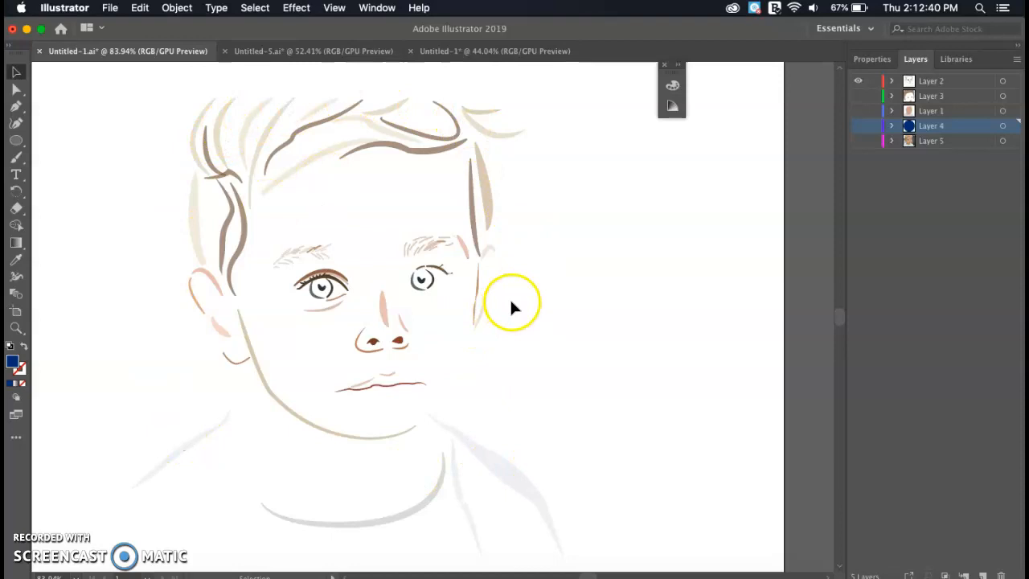
pyautogui.hscroll(-3, 510, 297)
pyautogui.scroll(-1, 510, 297)
pyautogui.click(858, 125)
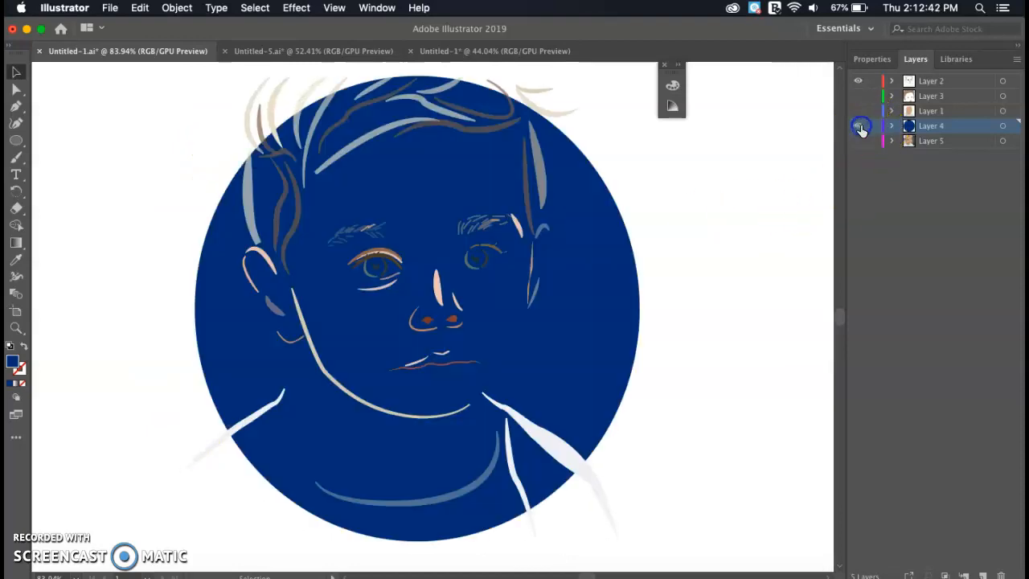
pyautogui.click(858, 110)
pyautogui.click(858, 96)
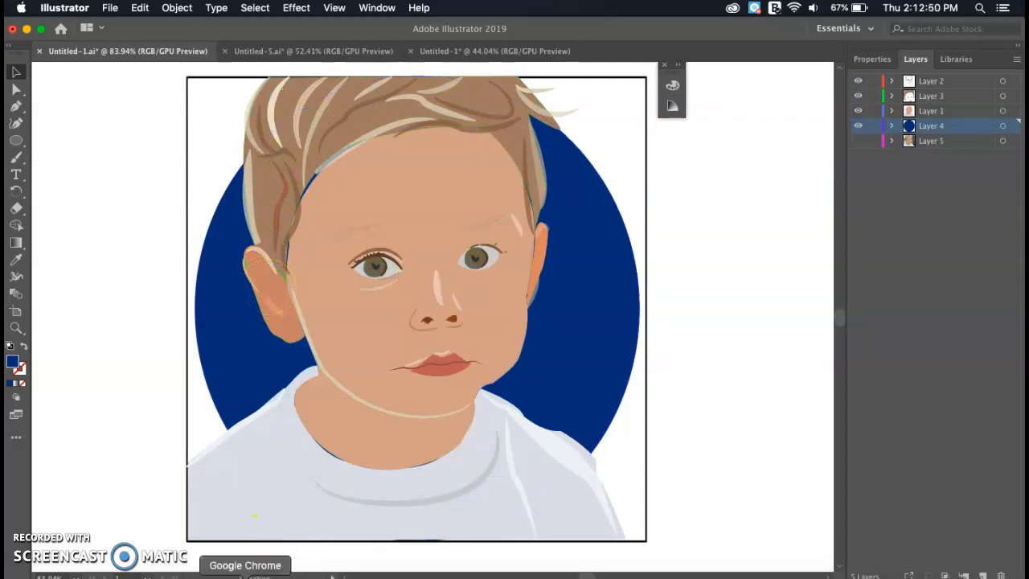
# - Browse the illustrator portrait results, previewing the purple-haired girl and pink-and-blue portraits
pyautogui.click(245, 574)
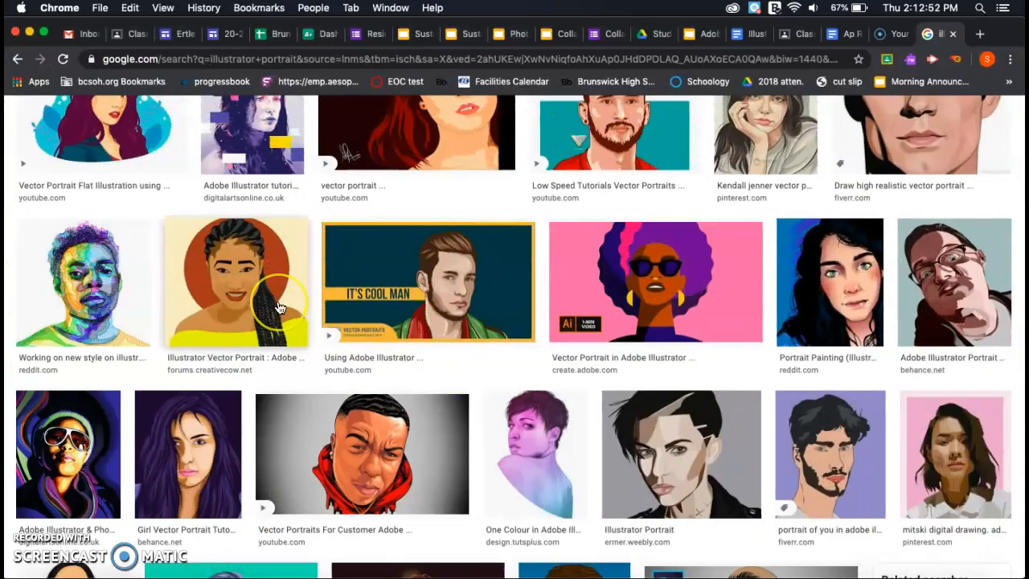
pyautogui.scroll(5, 278, 308)
pyautogui.scroll(-3, 279, 308)
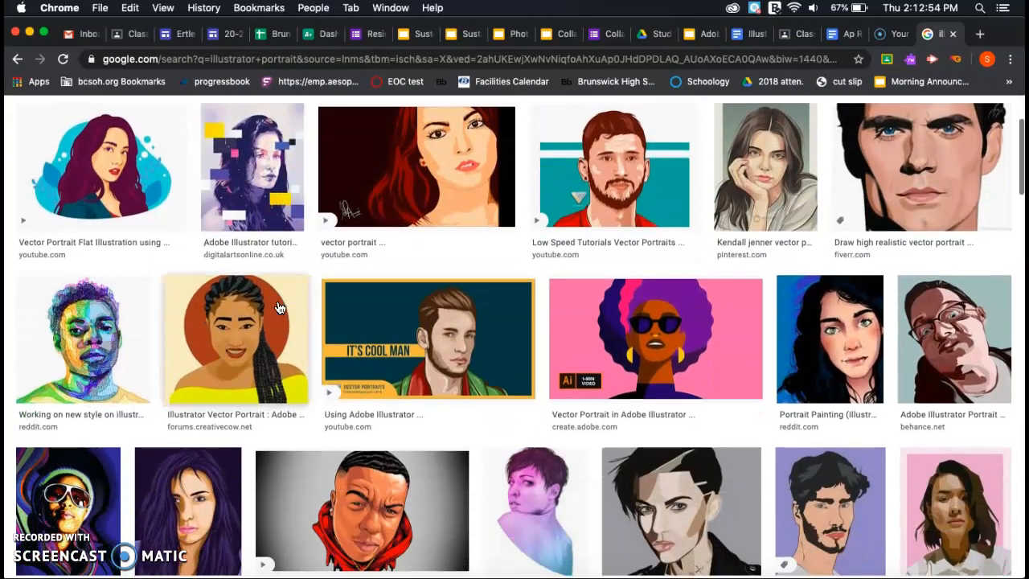
pyautogui.scroll(-3, 585, 256)
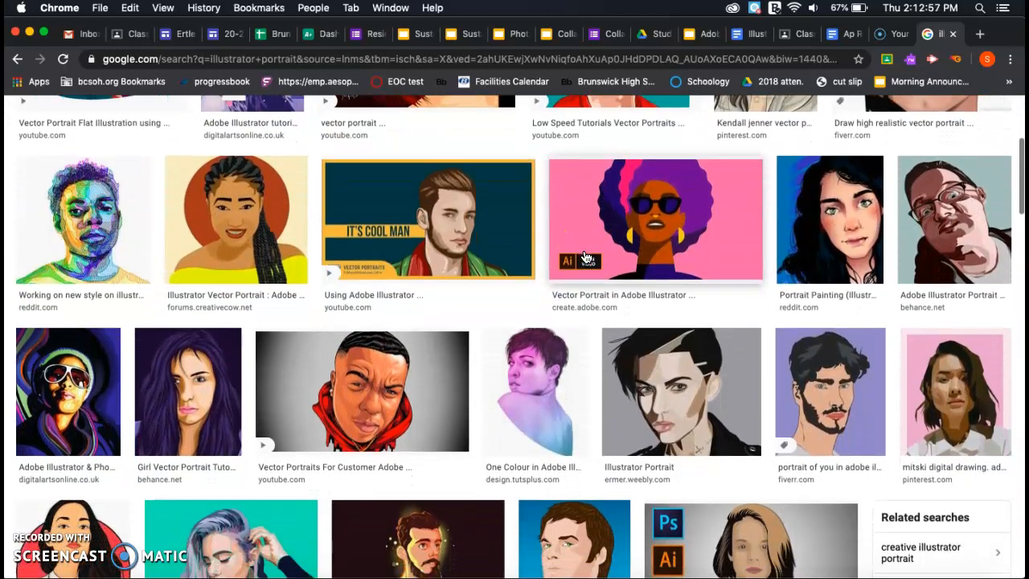
pyautogui.scroll(-3, 585, 256)
pyautogui.click(206, 294)
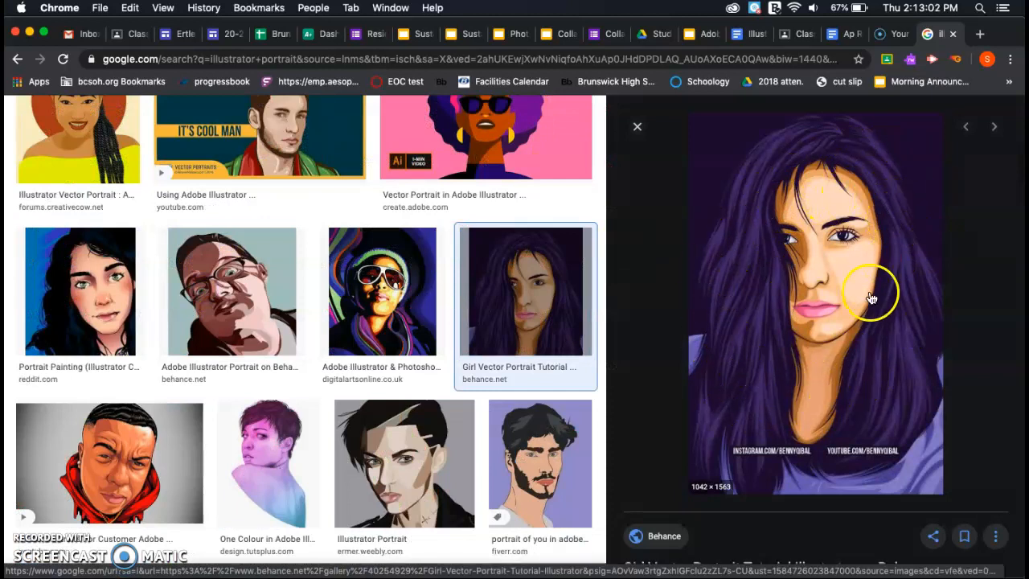
pyautogui.scroll(-2, 372, 344)
pyautogui.click(287, 351)
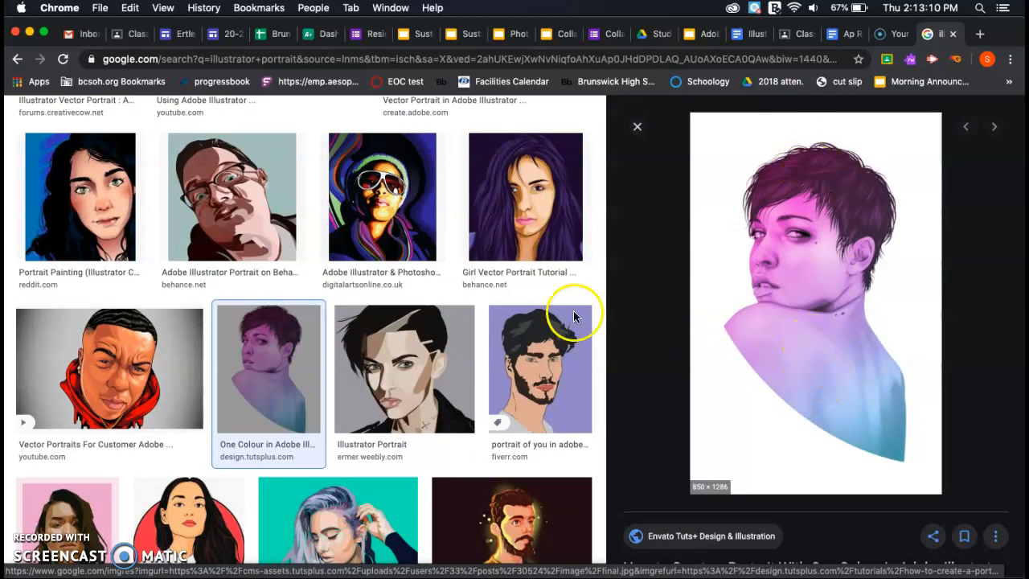
# - Preview the Cartoon Portrait tutorial image, then the pink sketch-style portrait
pyautogui.scroll(-7, 333, 257)
pyautogui.scroll(-2, 340, 270)
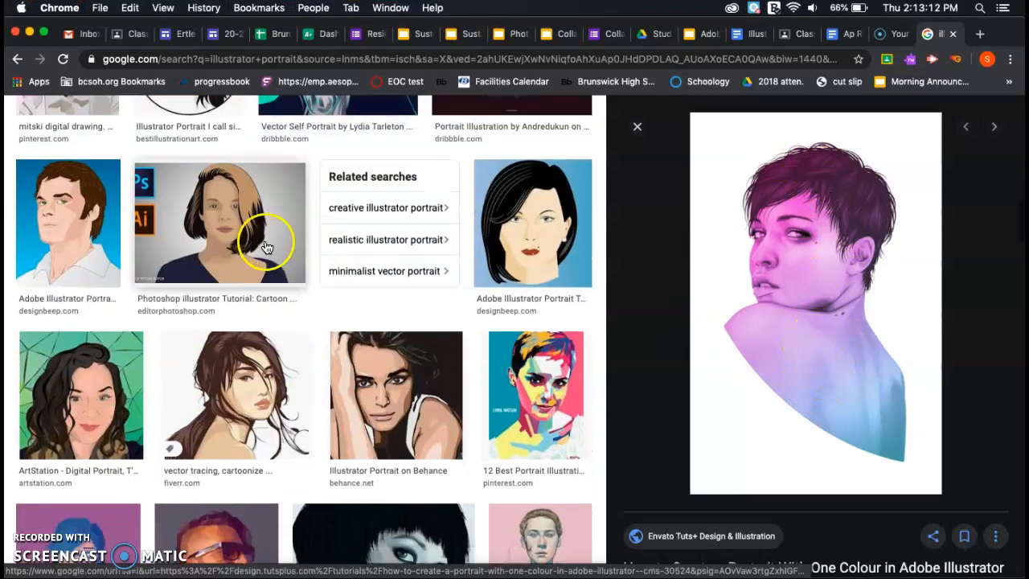
pyautogui.click(269, 236)
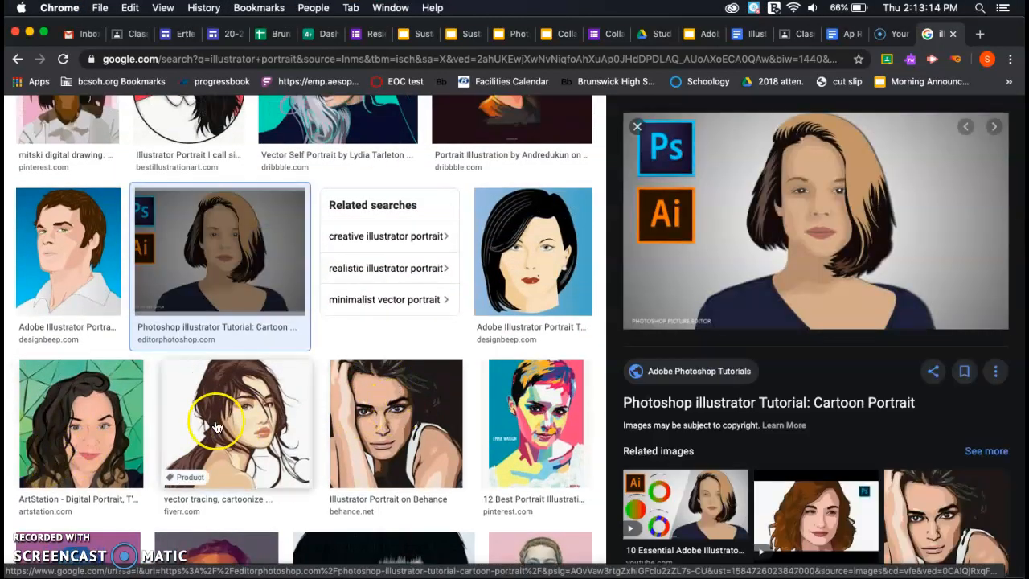
pyautogui.scroll(-6, 215, 427)
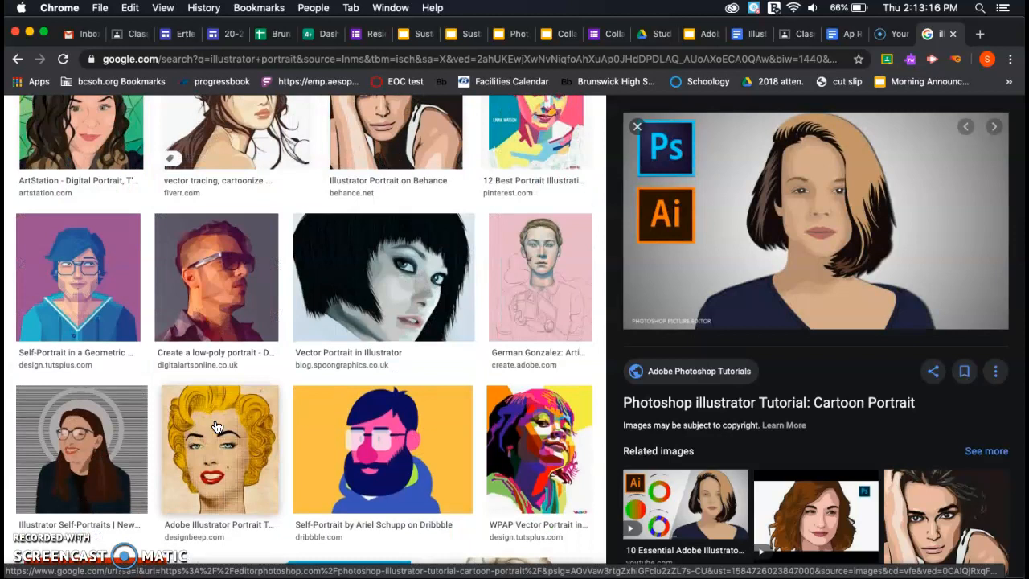
pyautogui.click(541, 283)
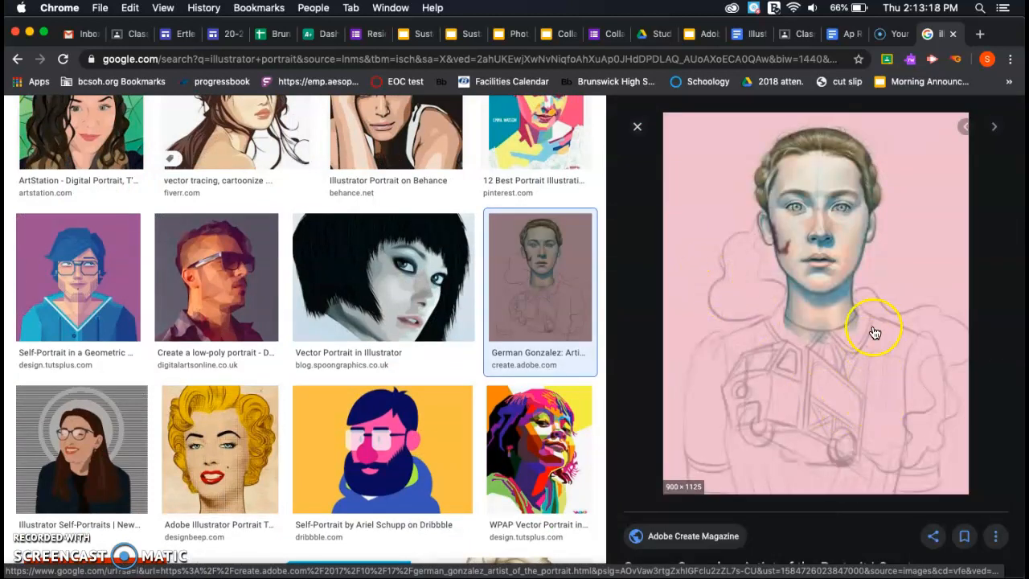